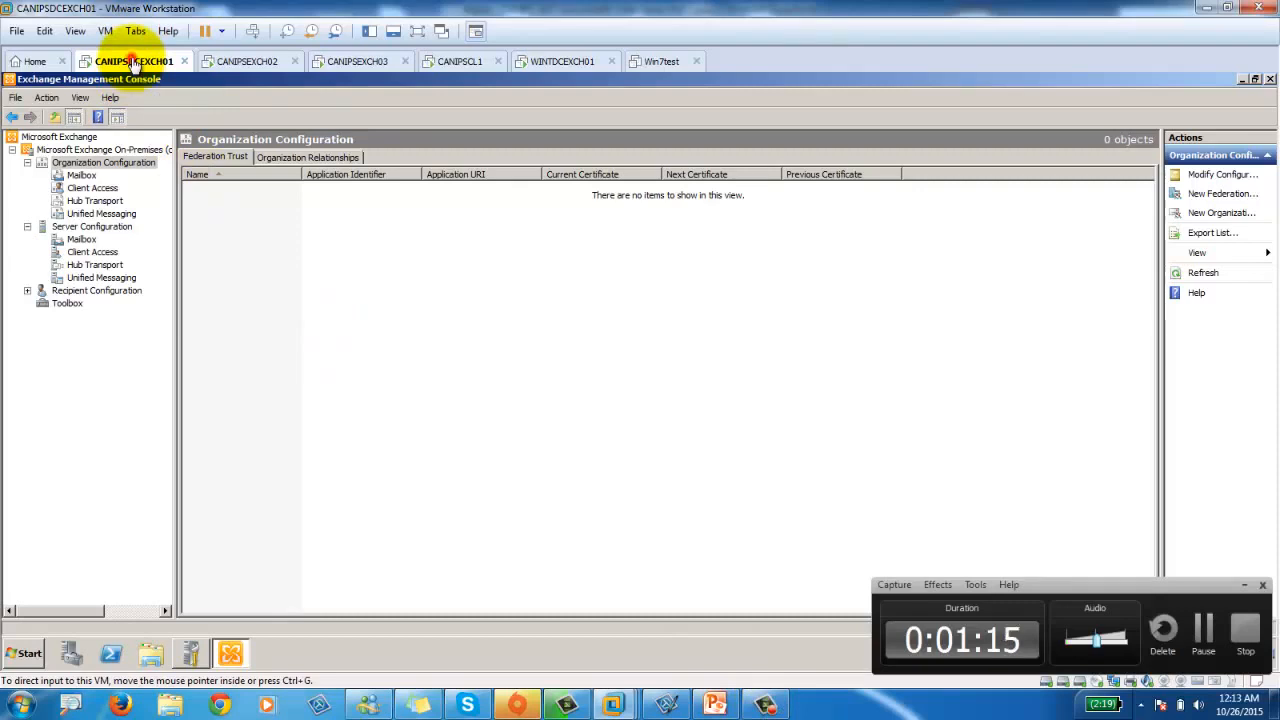
click(1244, 584)
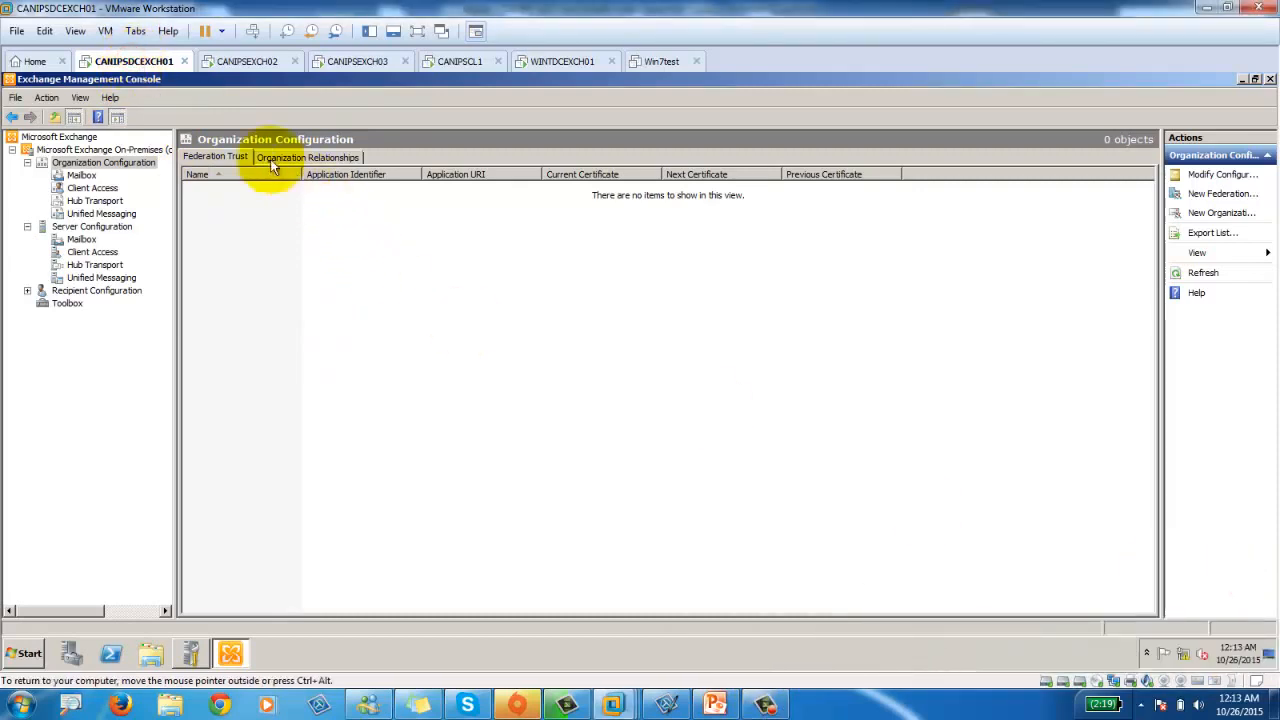
click(248, 62)
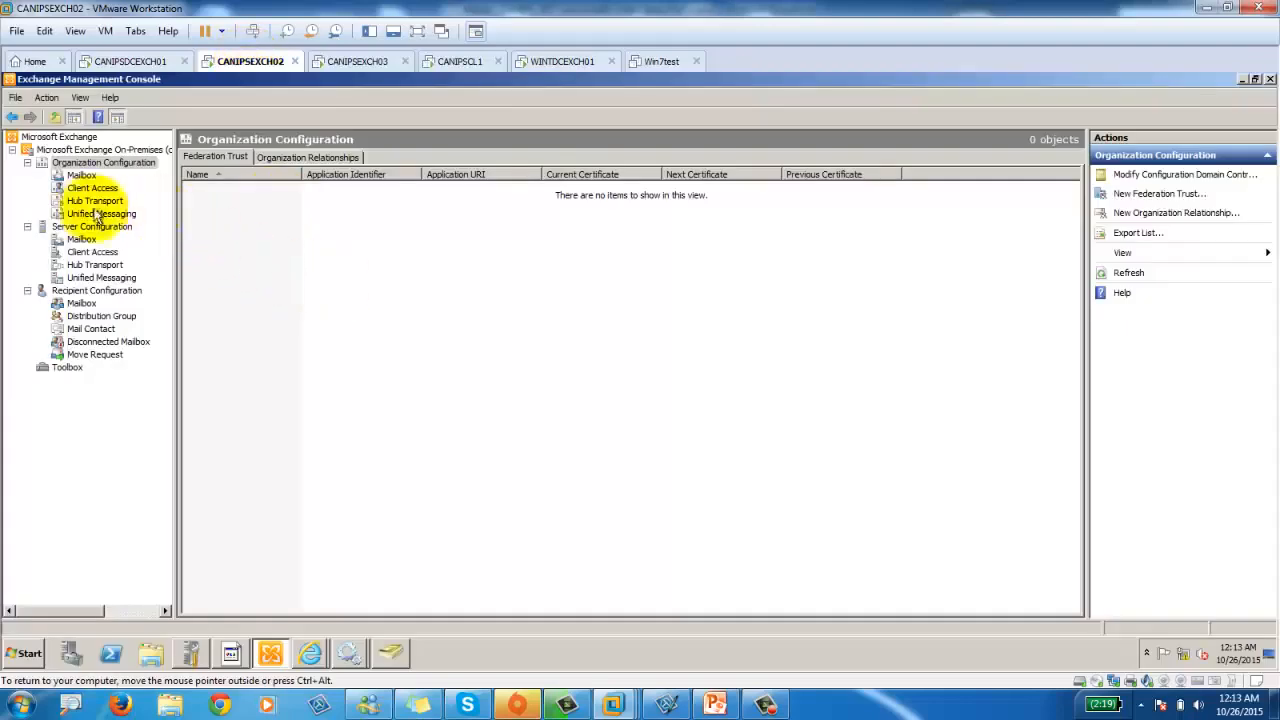
click(82, 240)
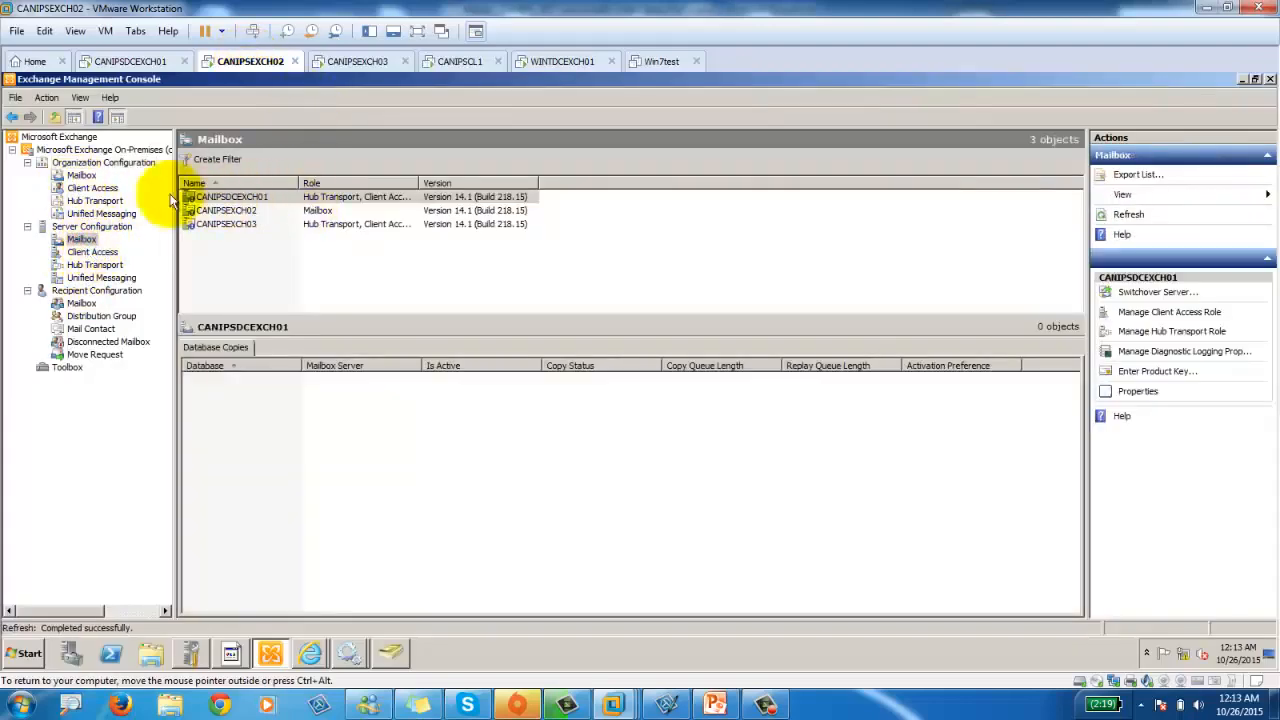
click(55, 117)
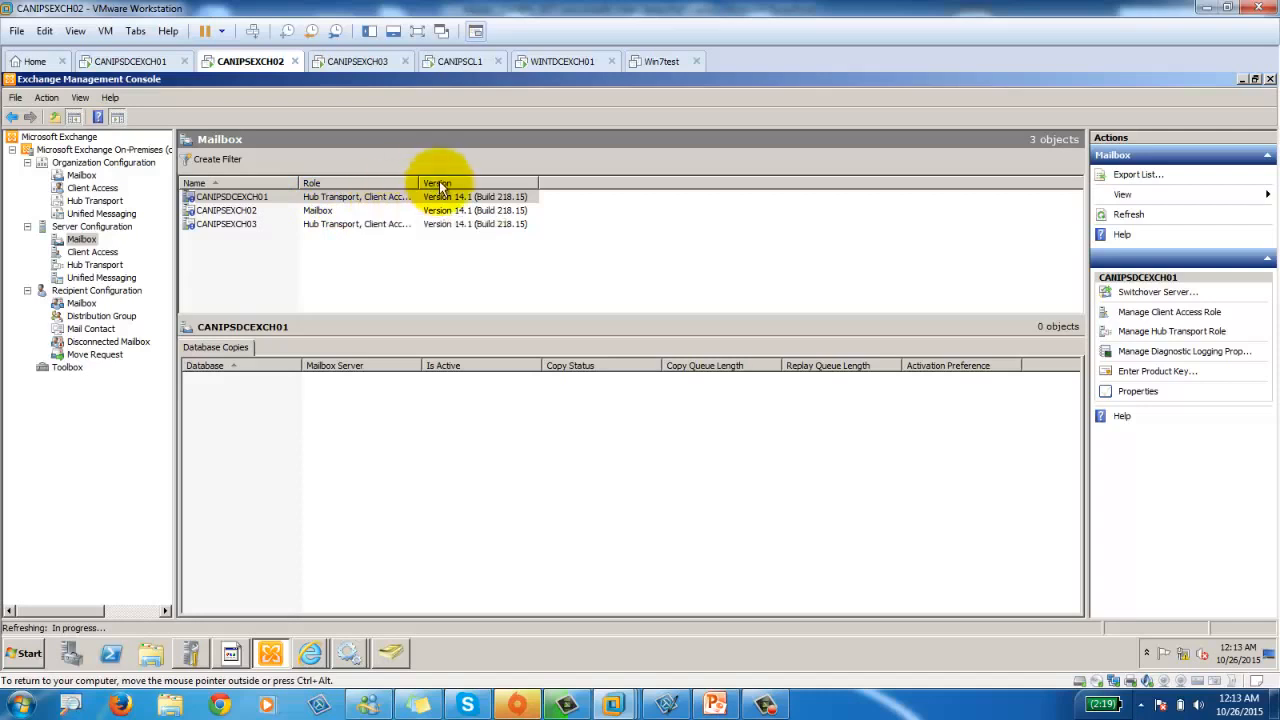
drag(418, 183, 507, 184)
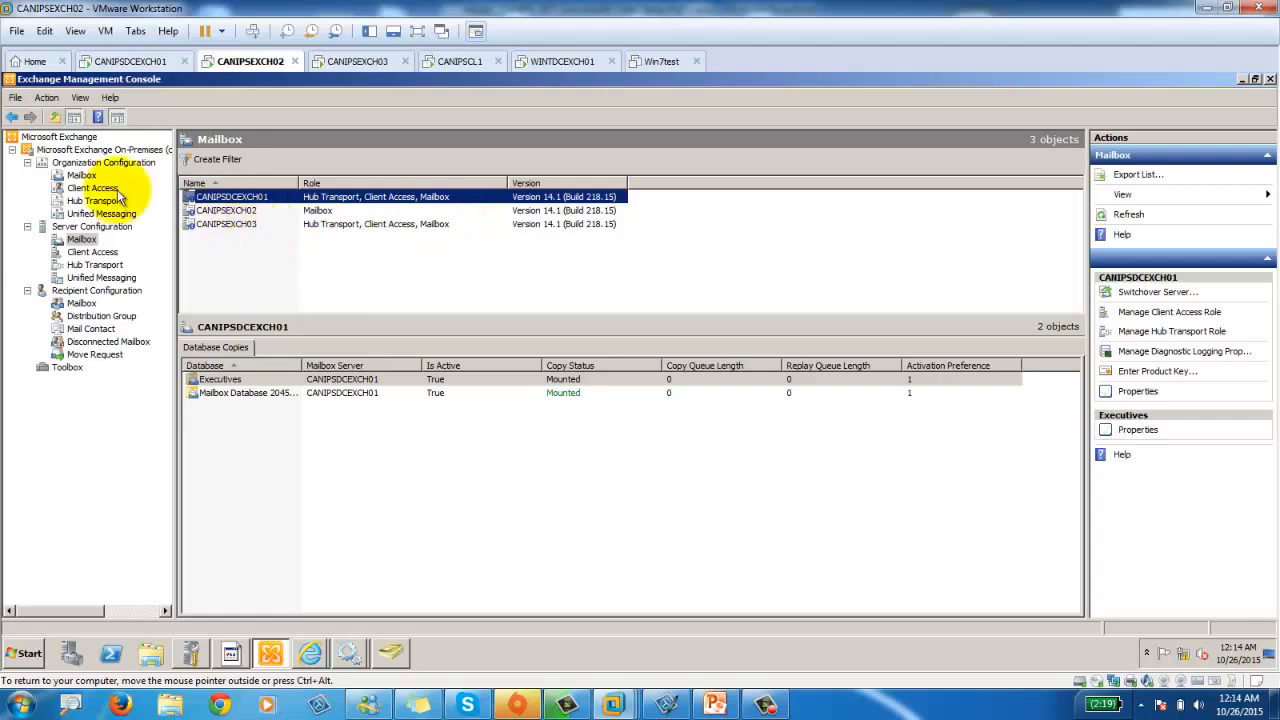
click(61, 140)
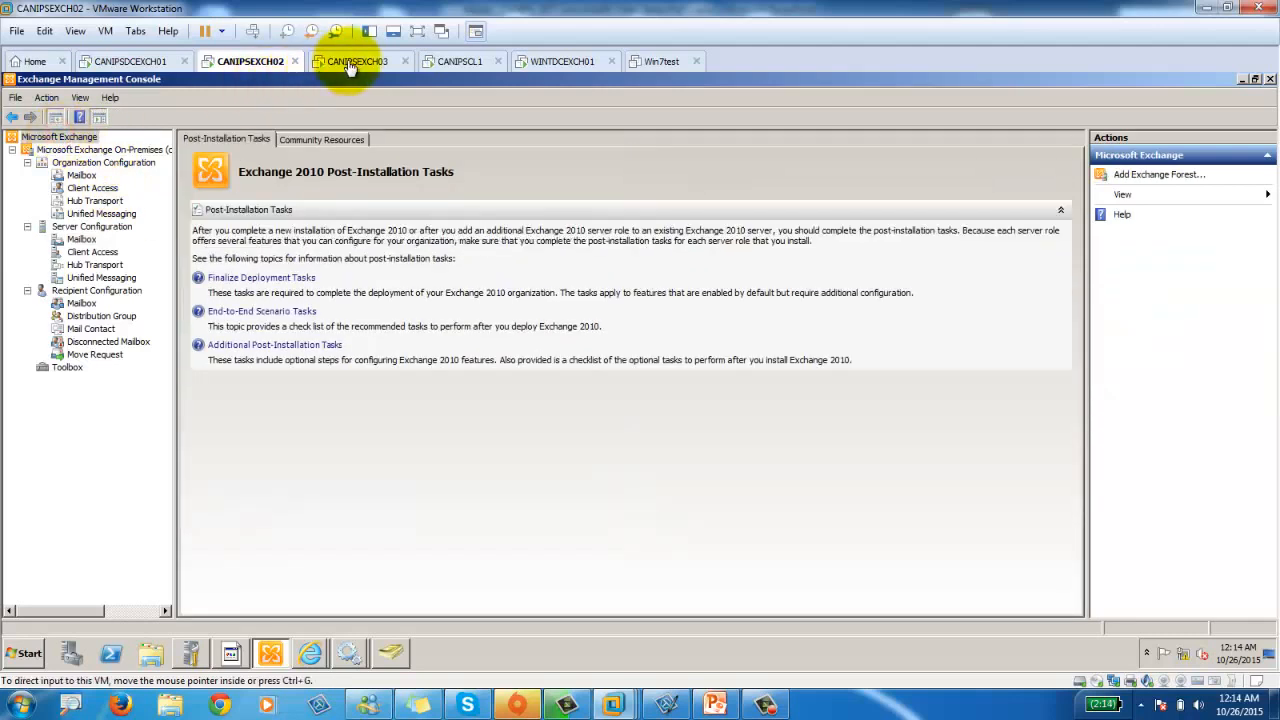
click(345, 61)
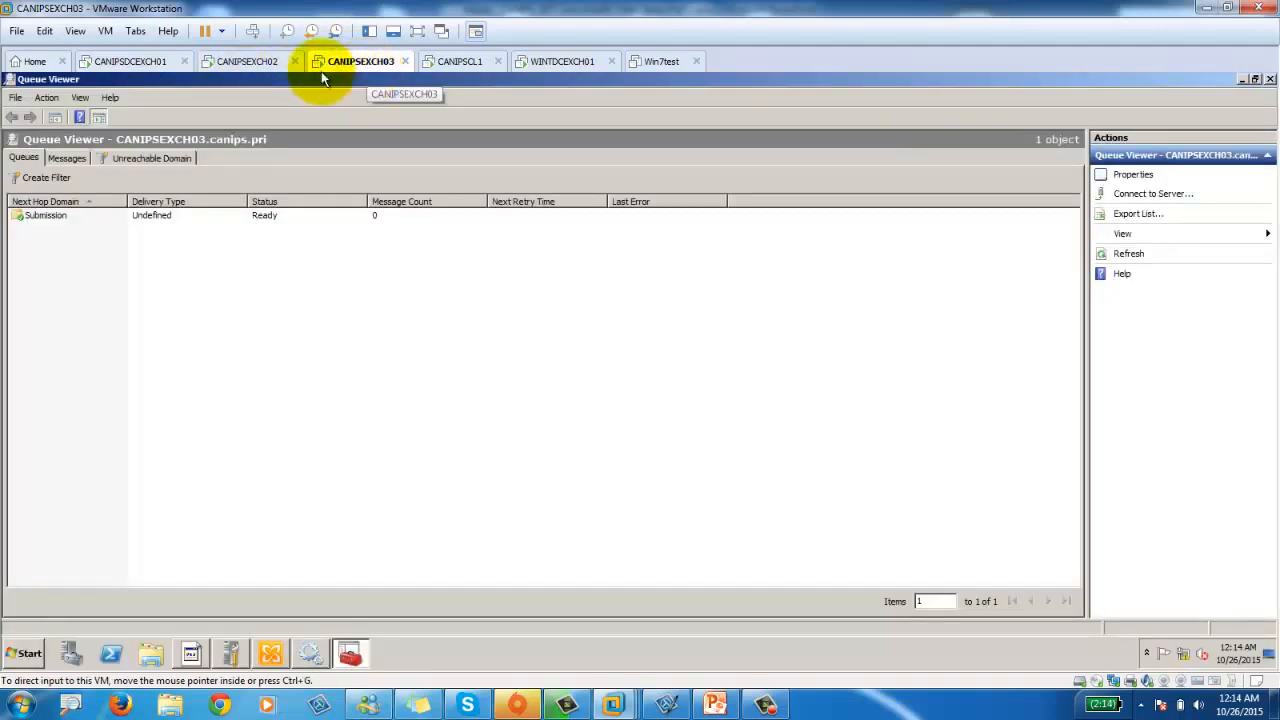
click(247, 61)
click(150, 61)
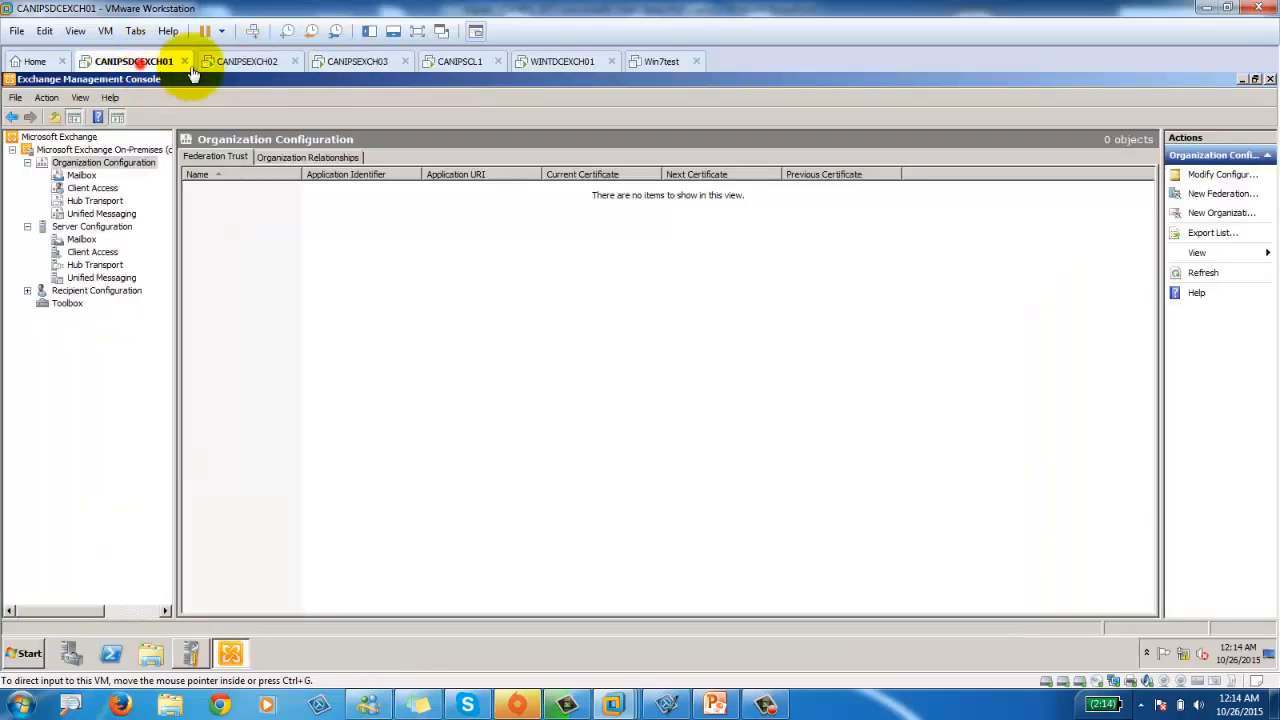
click(455, 61)
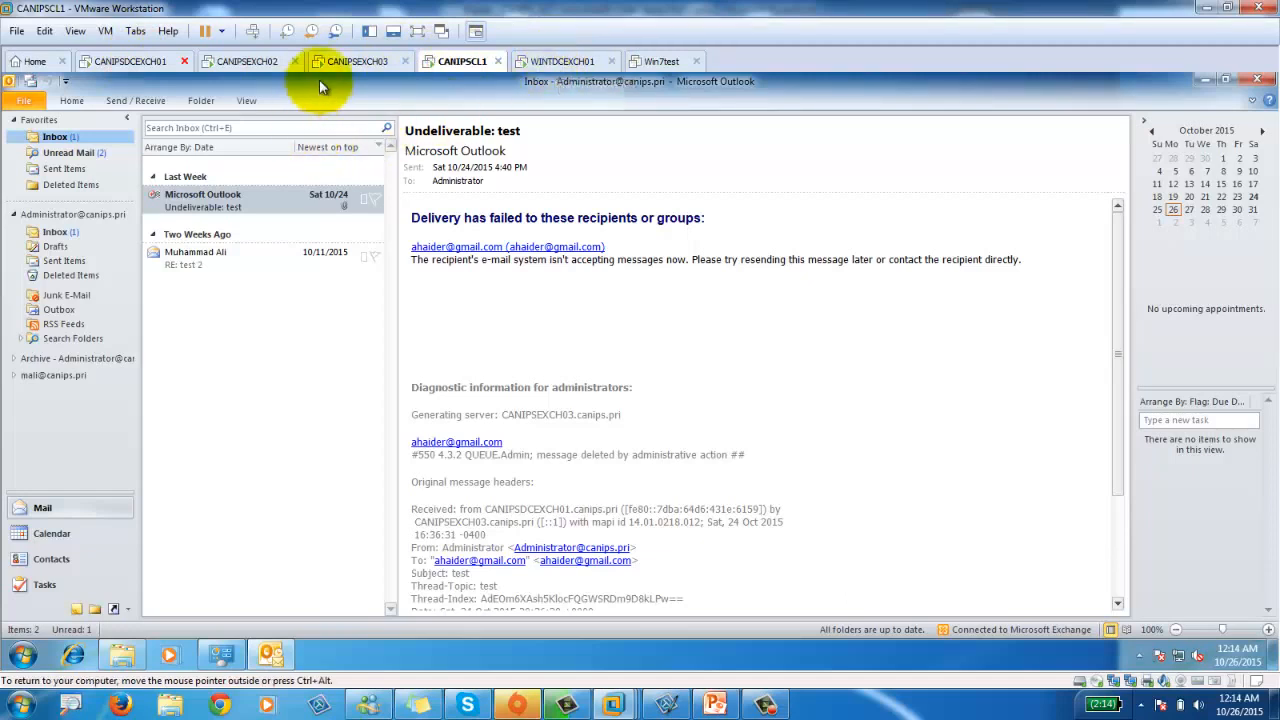
click(127, 63)
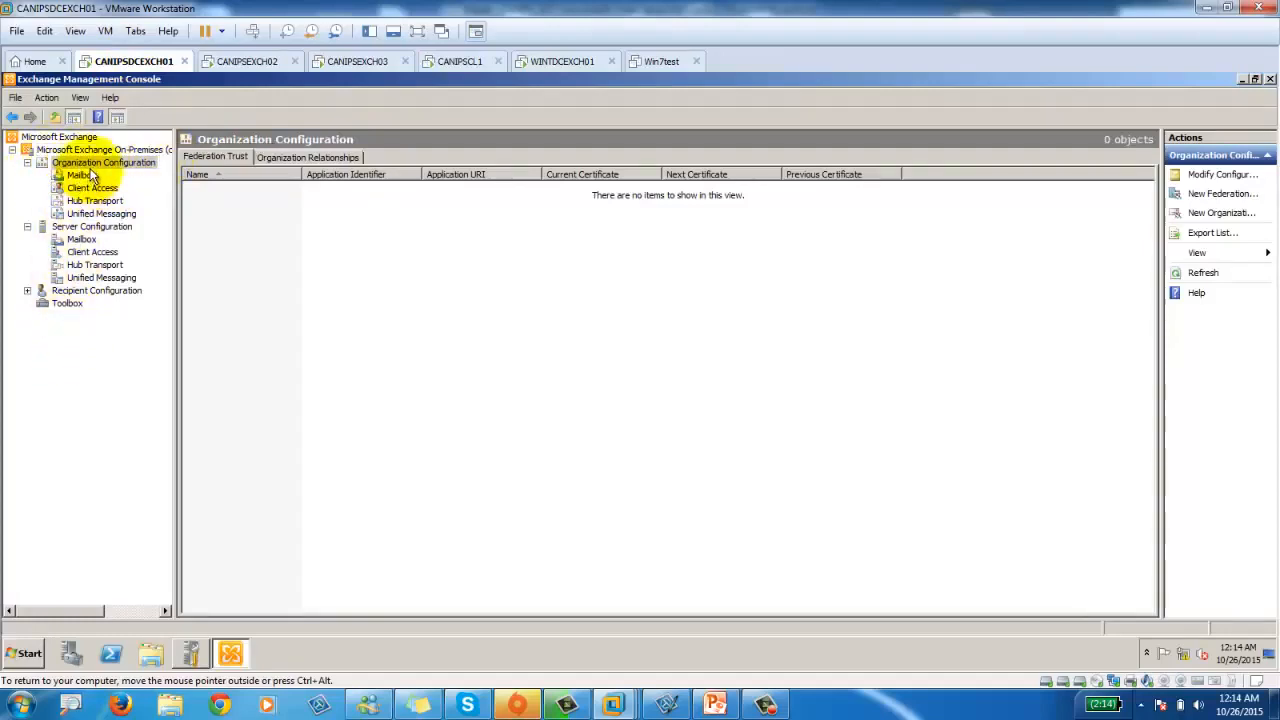
Expand Recipient Configuration, check the Server Configuration mailbox servers, then view recipient mailboxes.
click(27, 290)
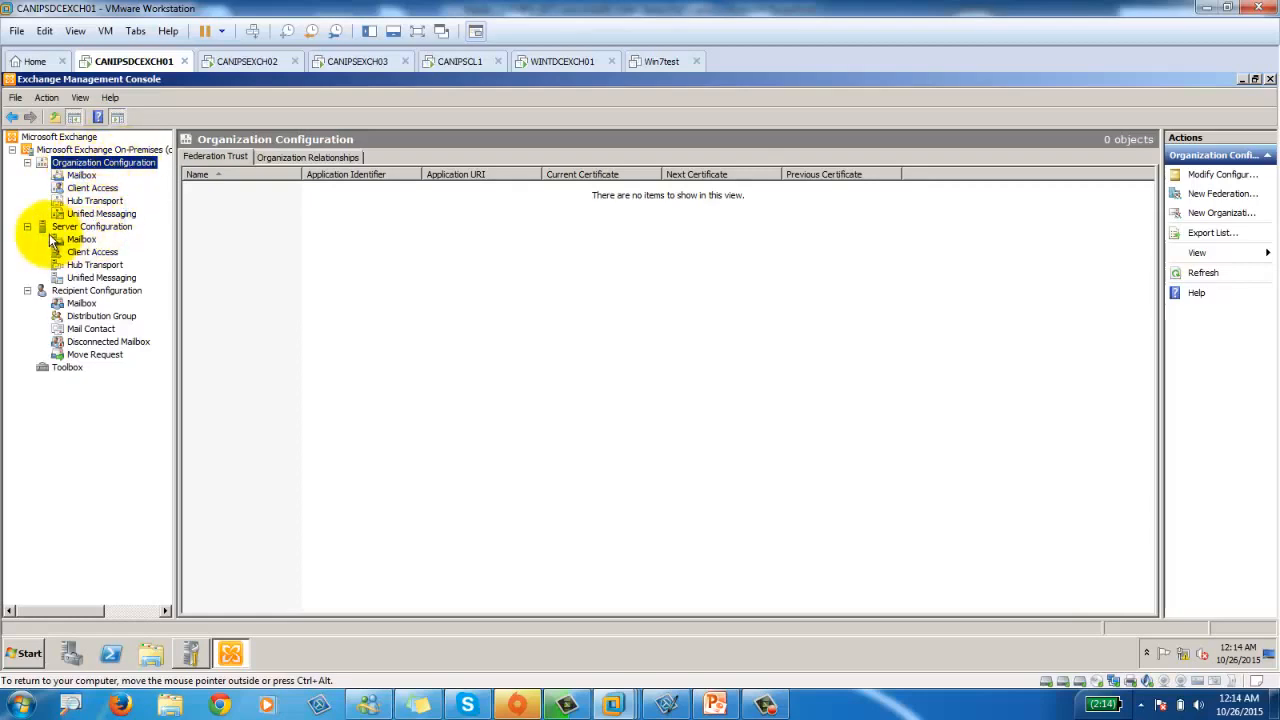
click(85, 227)
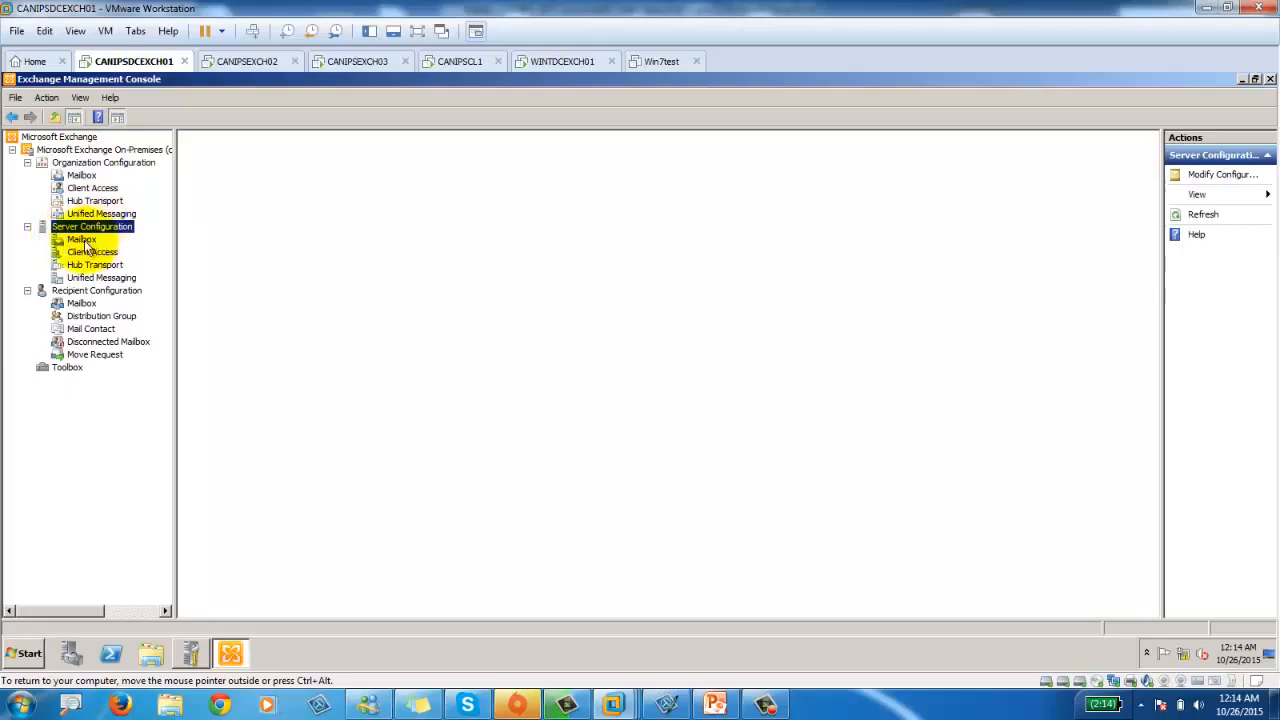
click(83, 241)
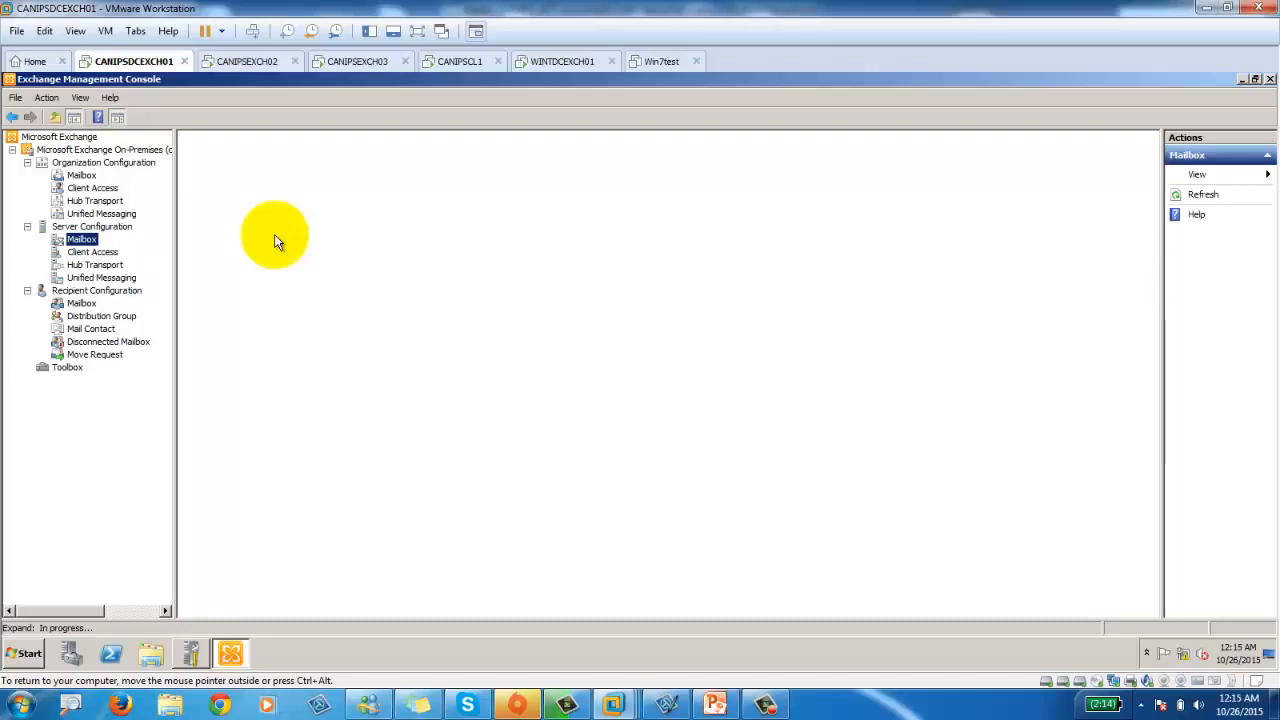
click(80, 292)
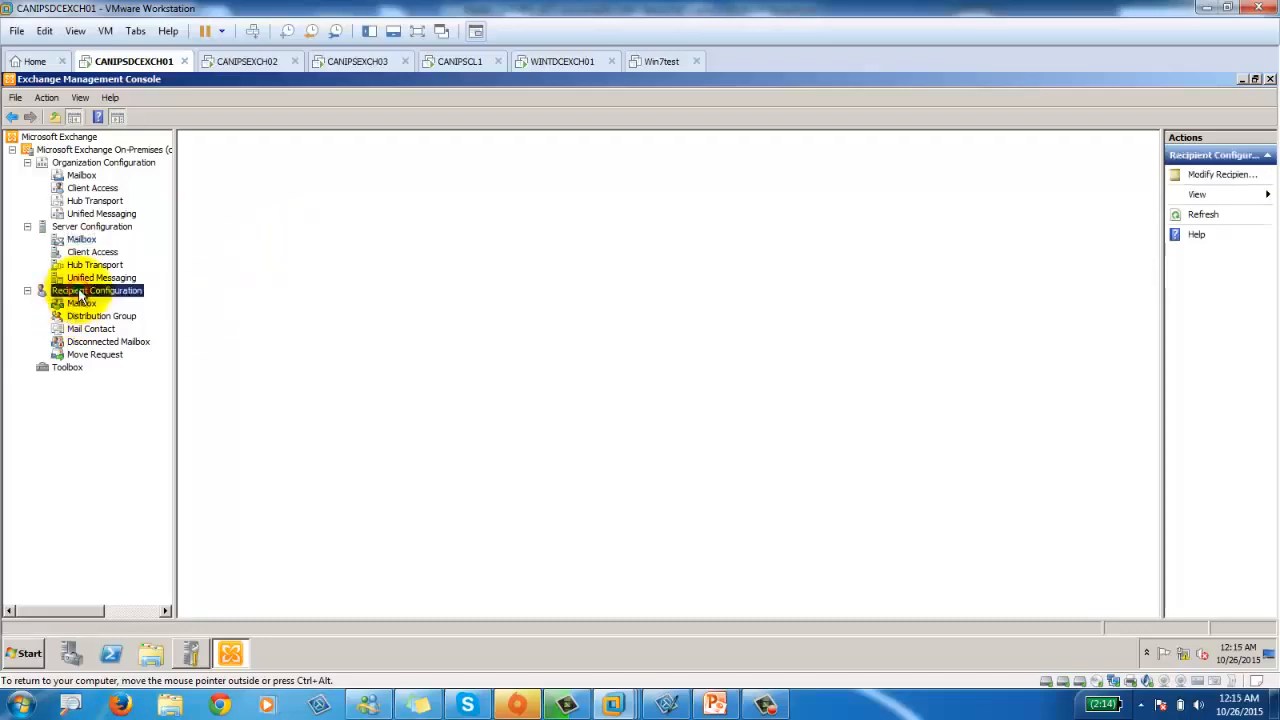
click(81, 303)
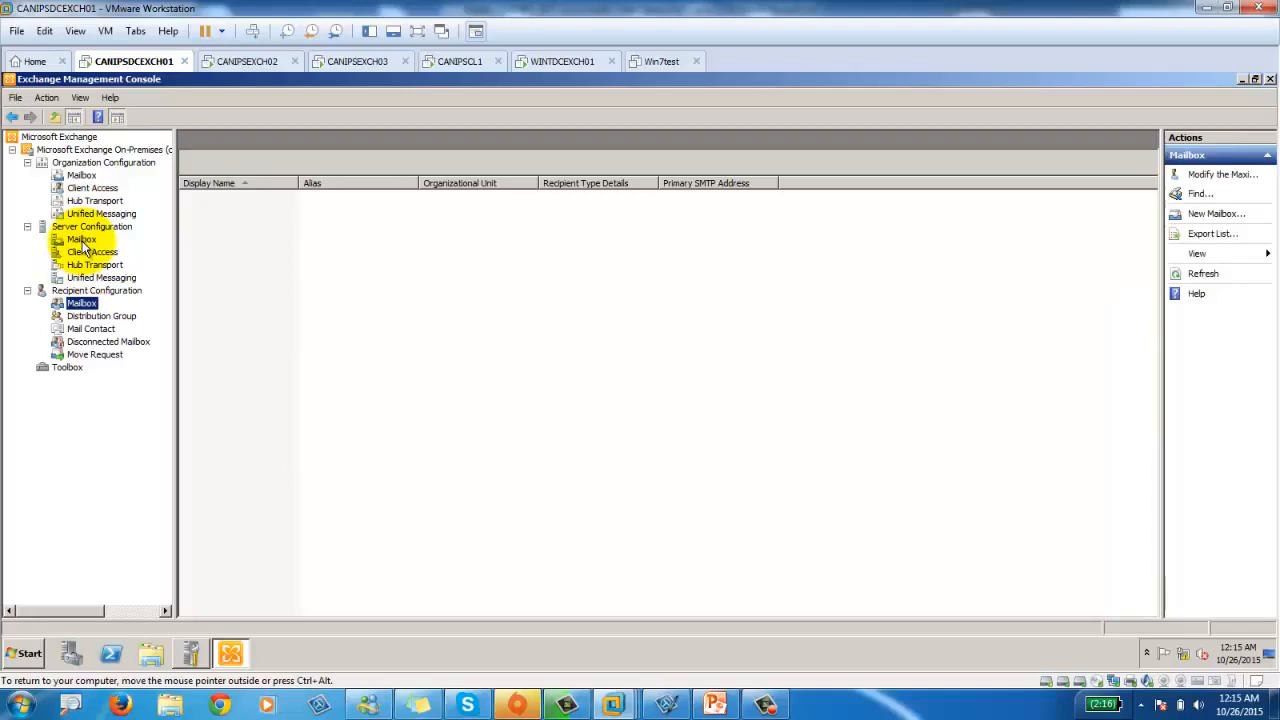
Review CANIPSEXCH02's database copies and Client Access settings, then list all mailboxes across the forest.
click(84, 243)
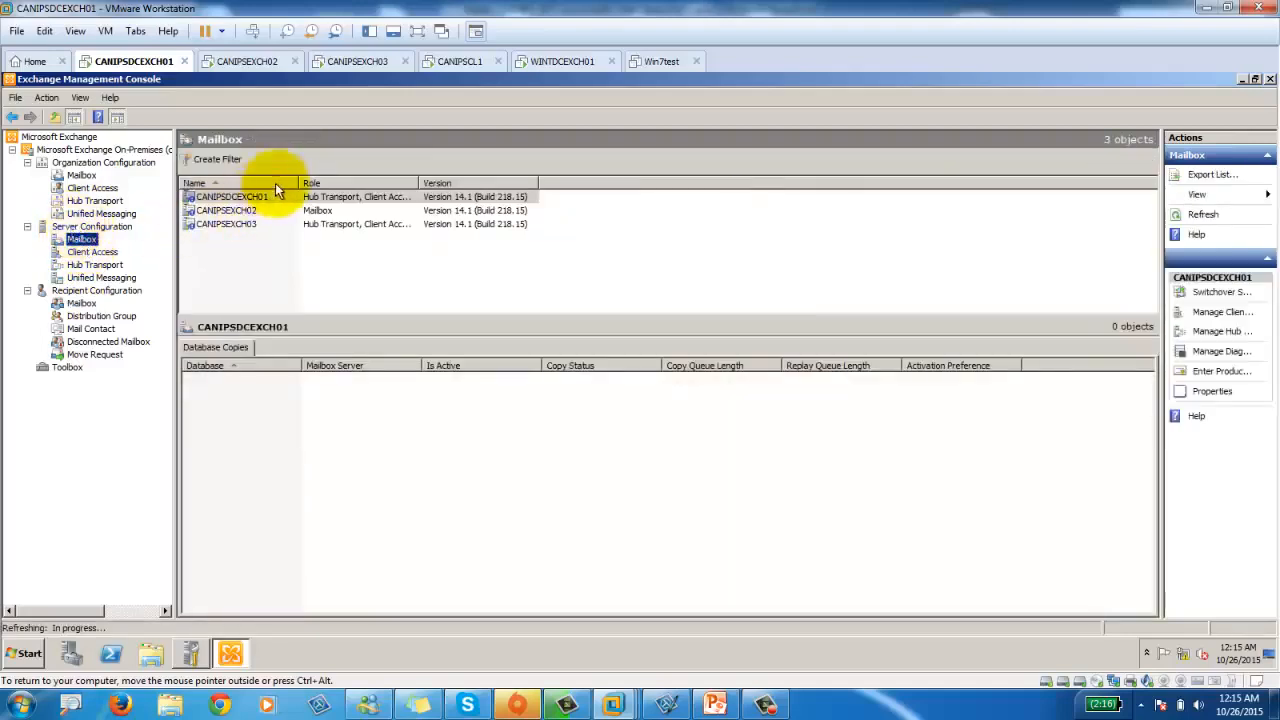
click(239, 212)
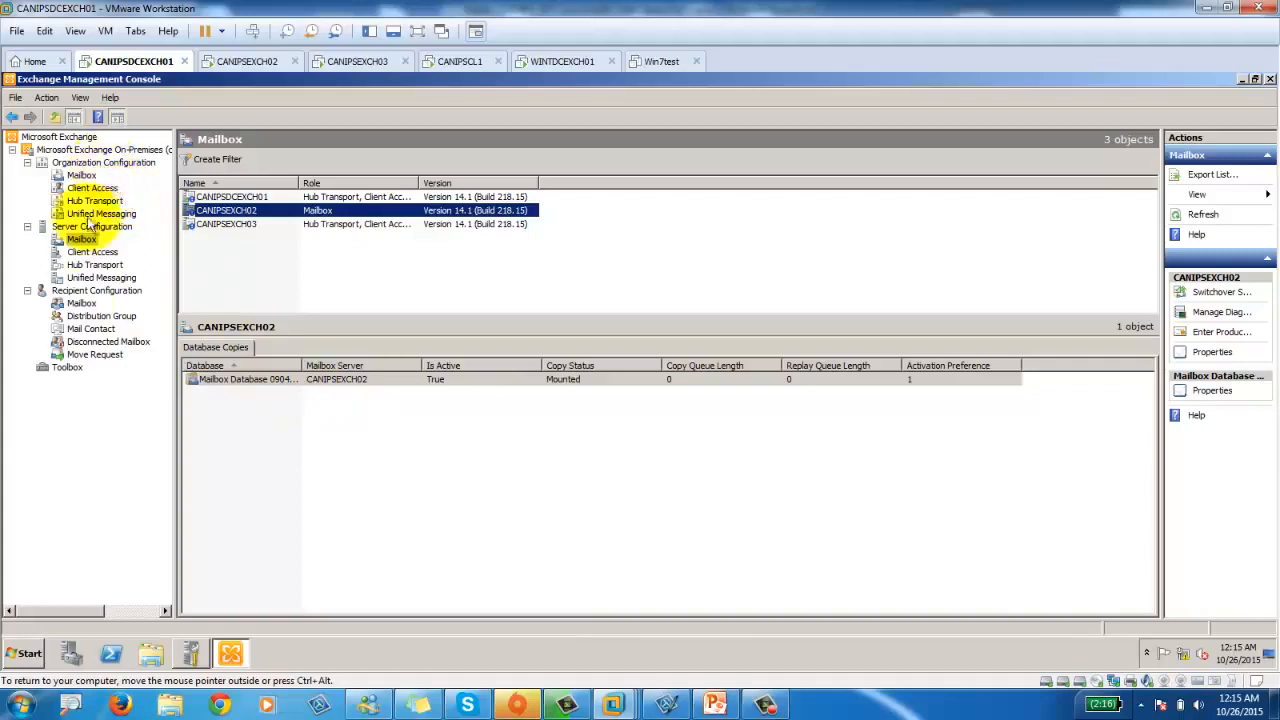
click(92, 252)
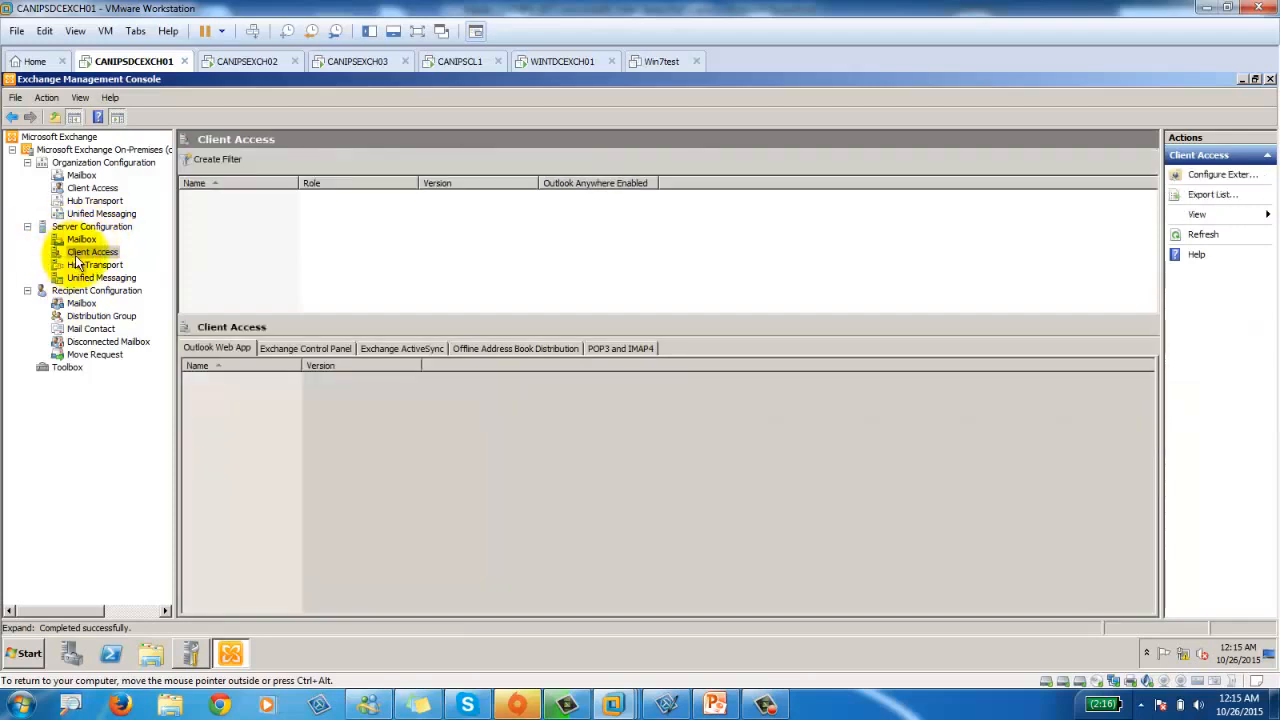
click(76, 291)
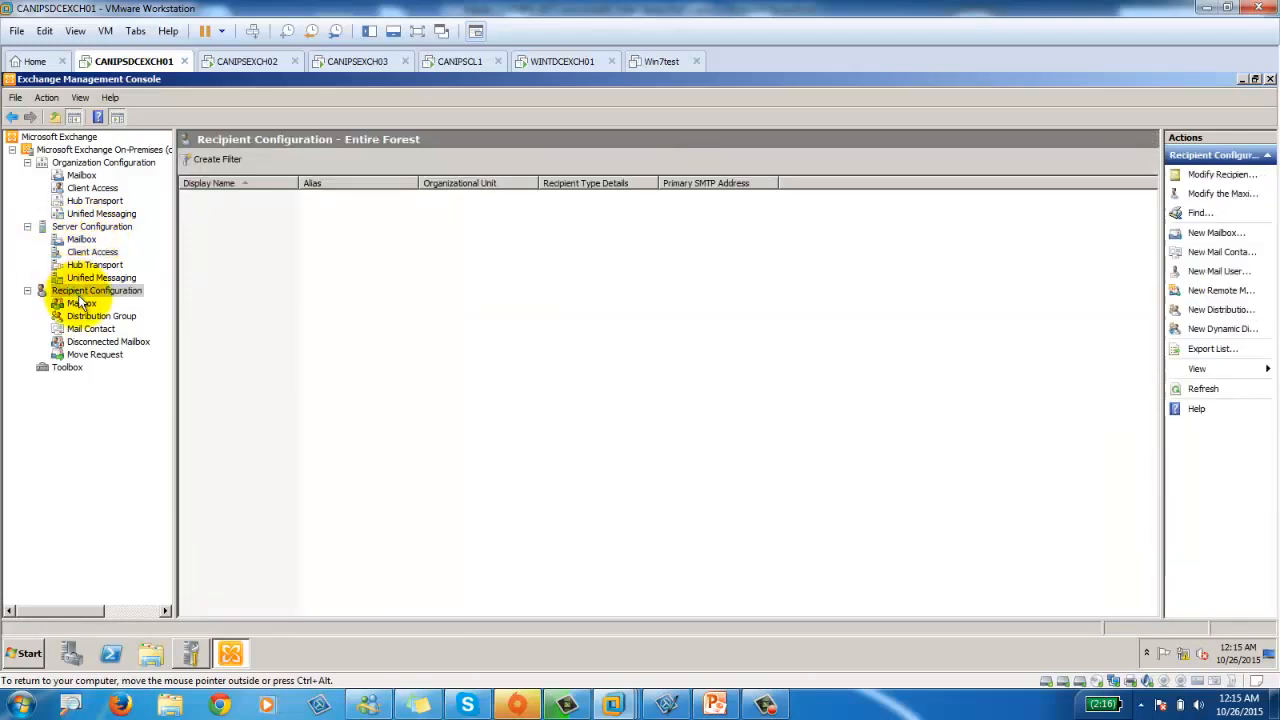
click(81, 303)
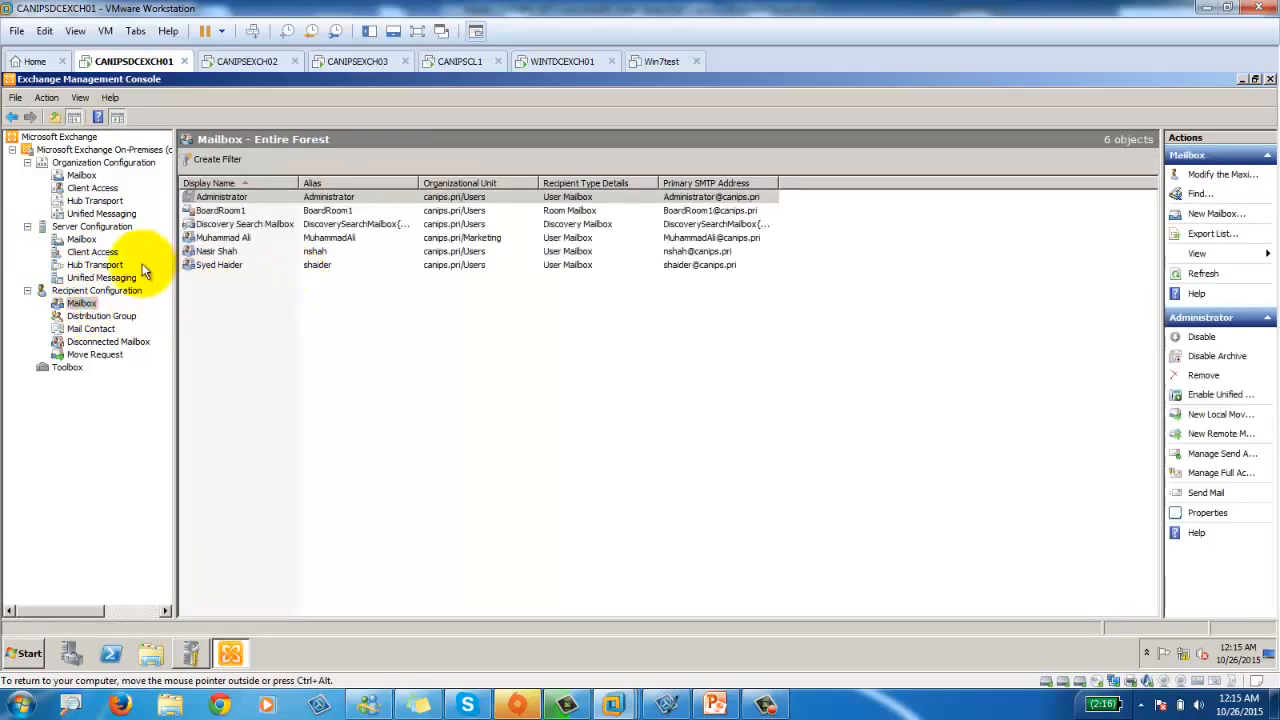
Look over the organization's Organization Relationships and Federation Trust tabs, then show its four mailbox databases.
click(84, 163)
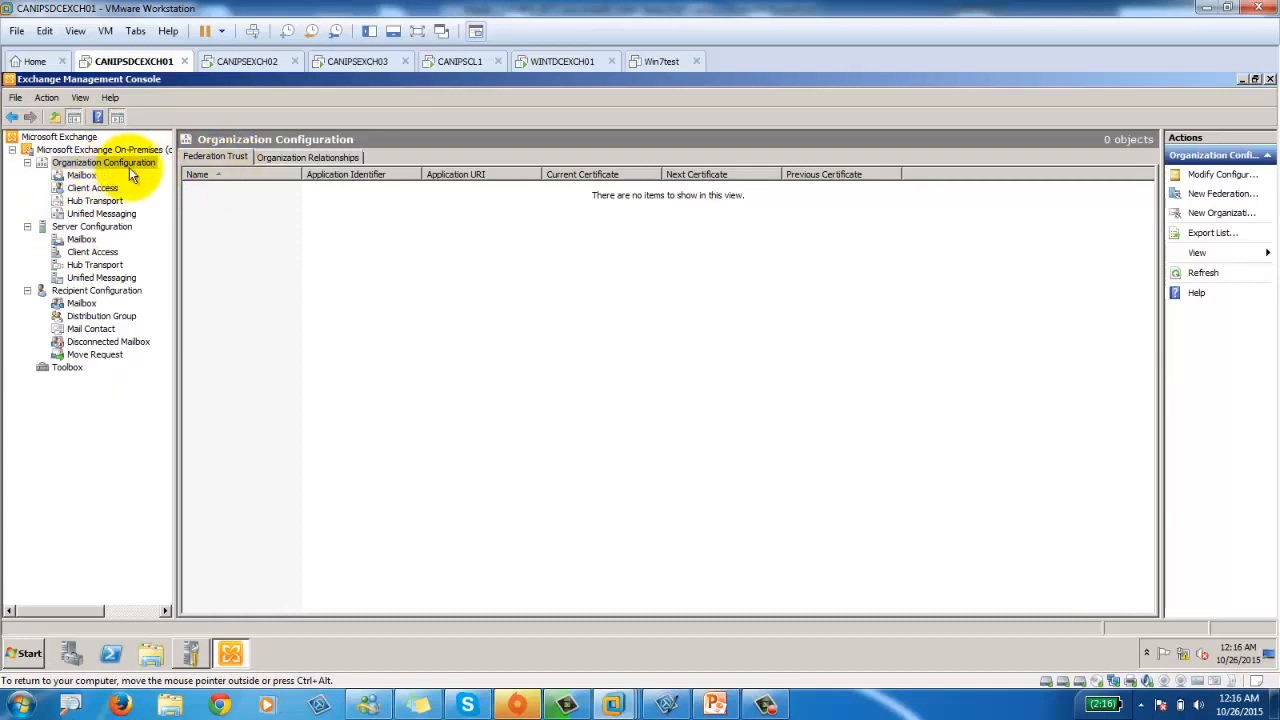
click(296, 156)
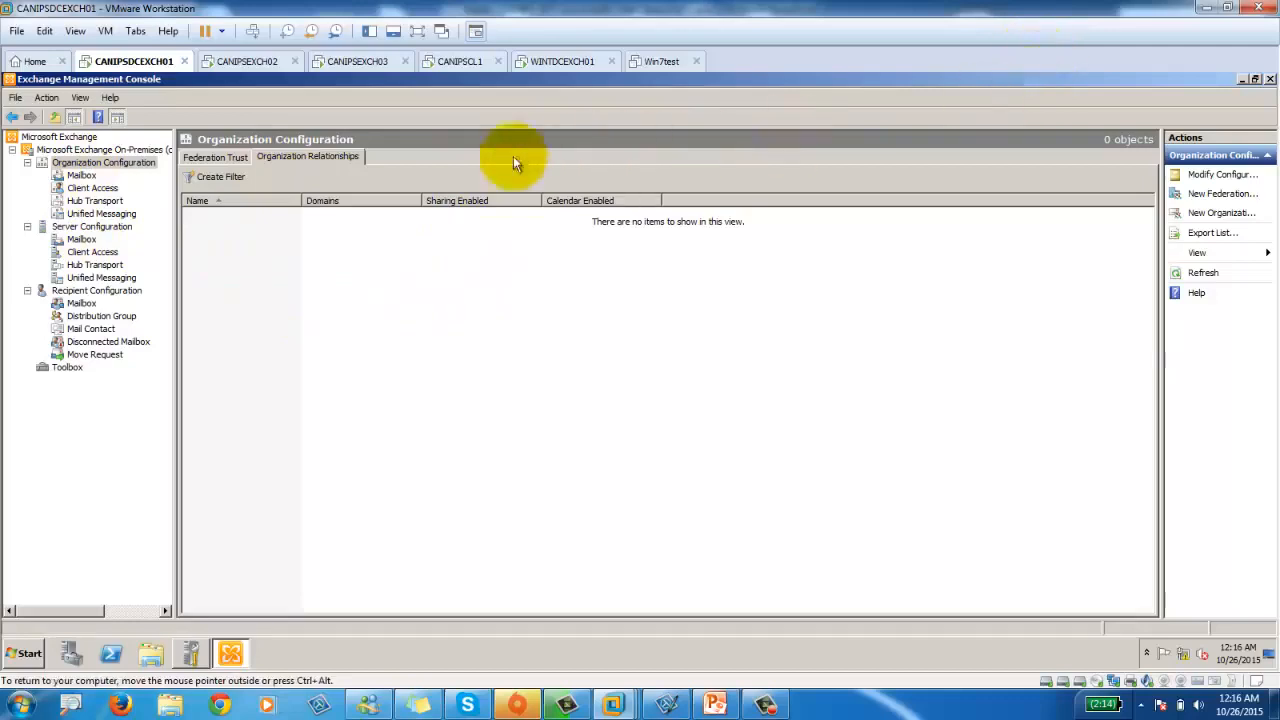
click(213, 156)
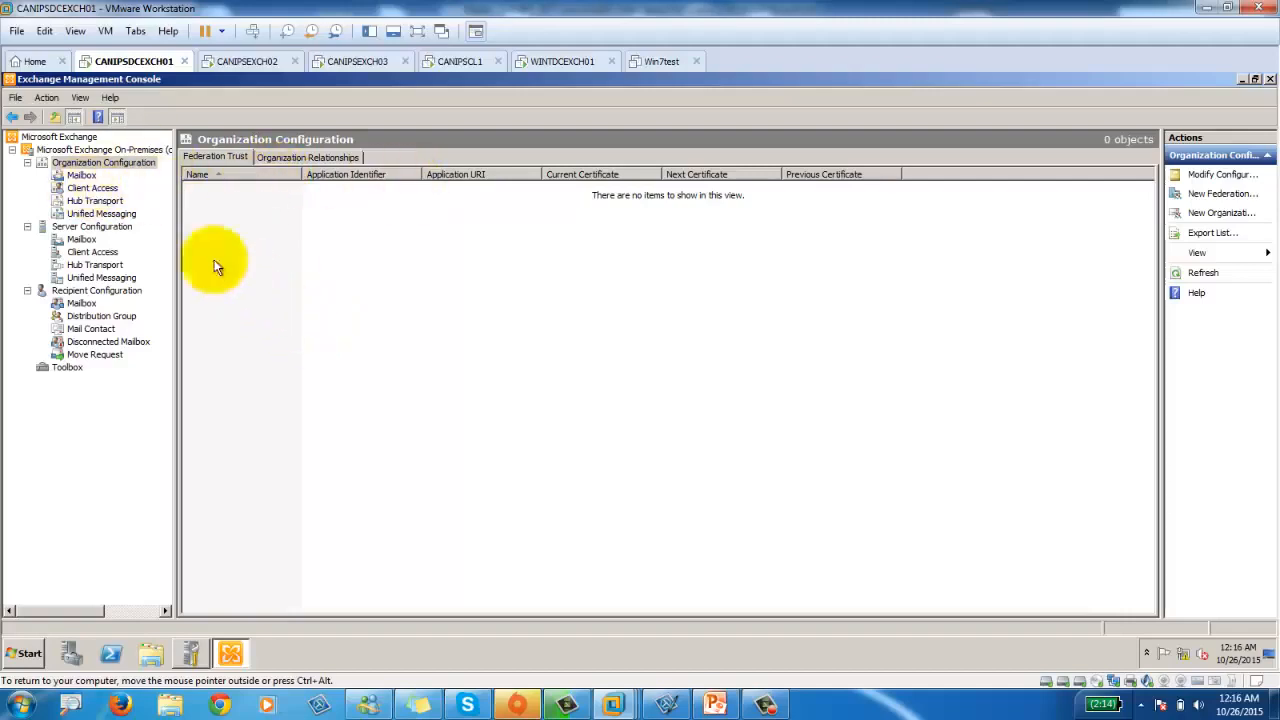
click(82, 177)
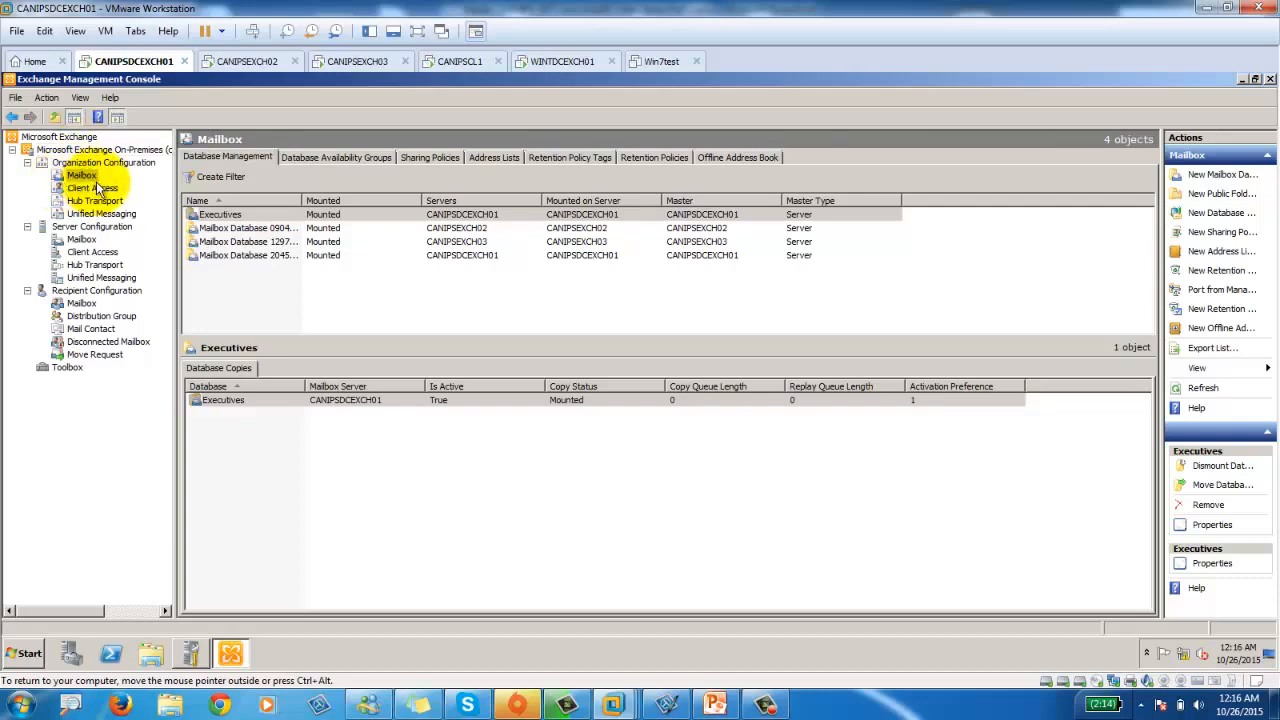
click(228, 228)
click(238, 242)
click(239, 256)
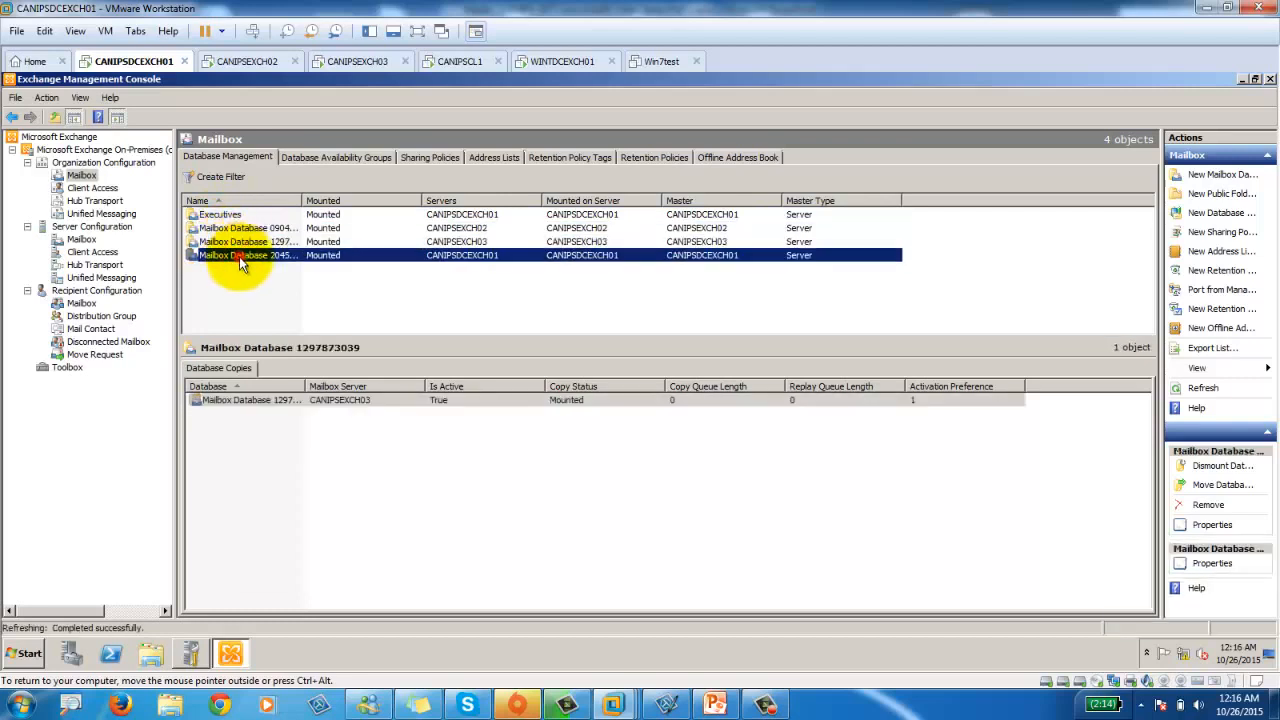
click(440, 201)
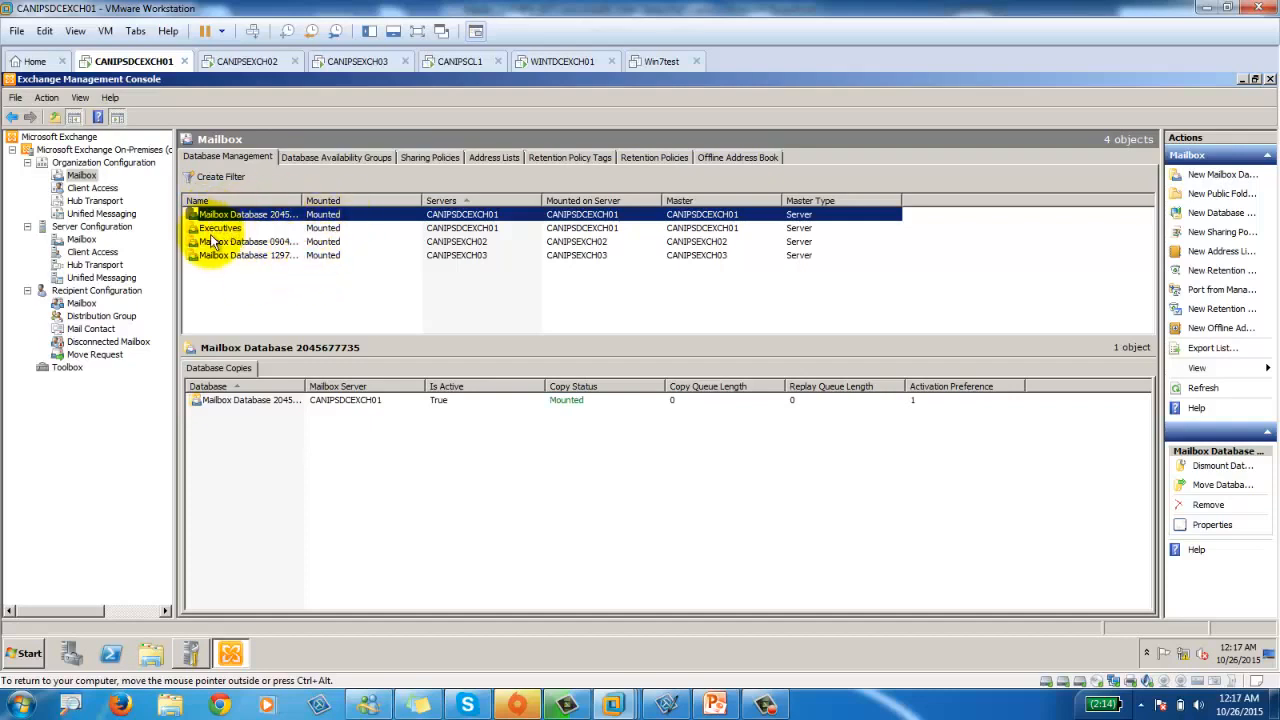
Check the empty Database Availability Groups tab, widen the database Name column, then return to it.
click(315, 158)
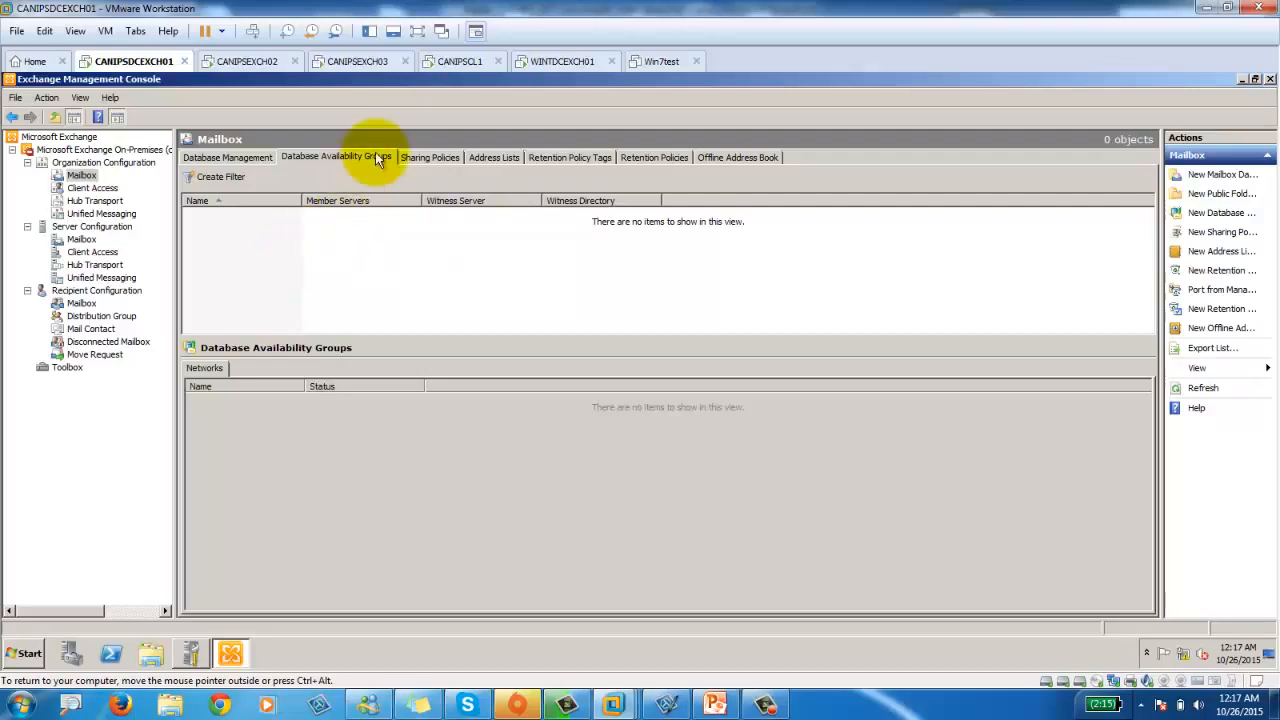
click(245, 158)
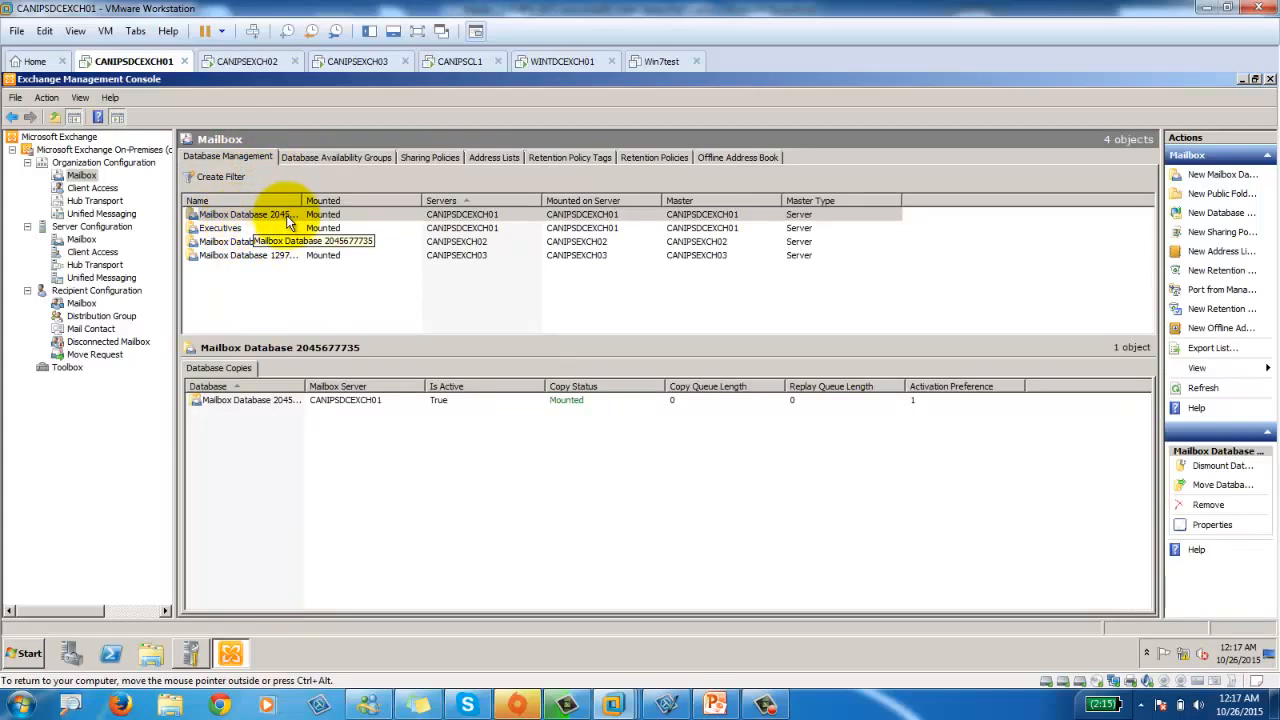
drag(302, 200, 381, 200)
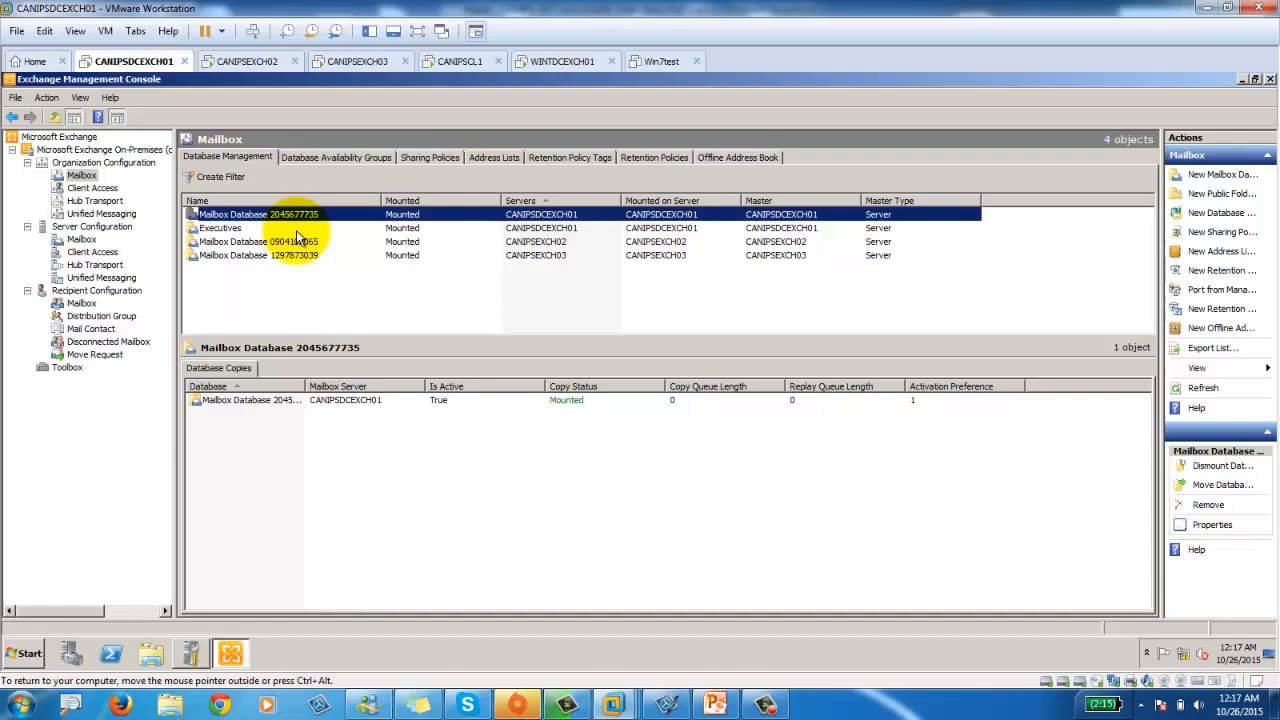
click(330, 158)
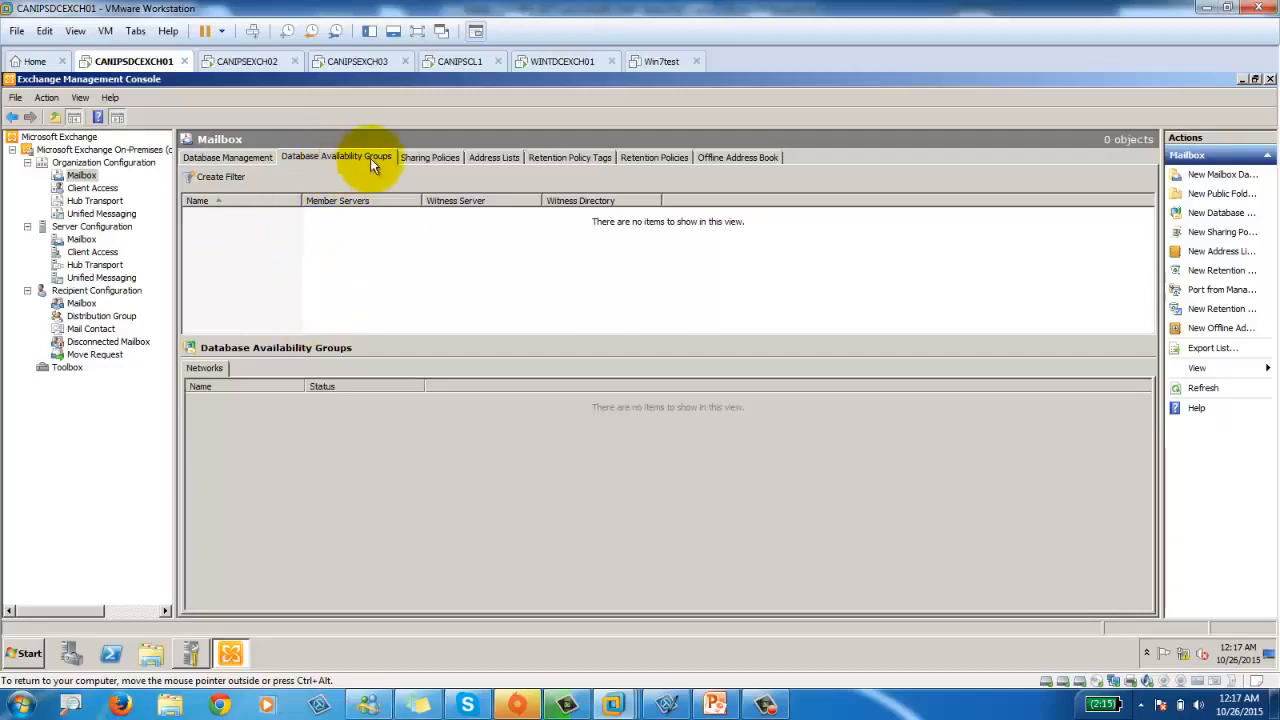
In Sharing Policies, widen the Domains column and open the Default Sharing Policy's properties.
click(431, 158)
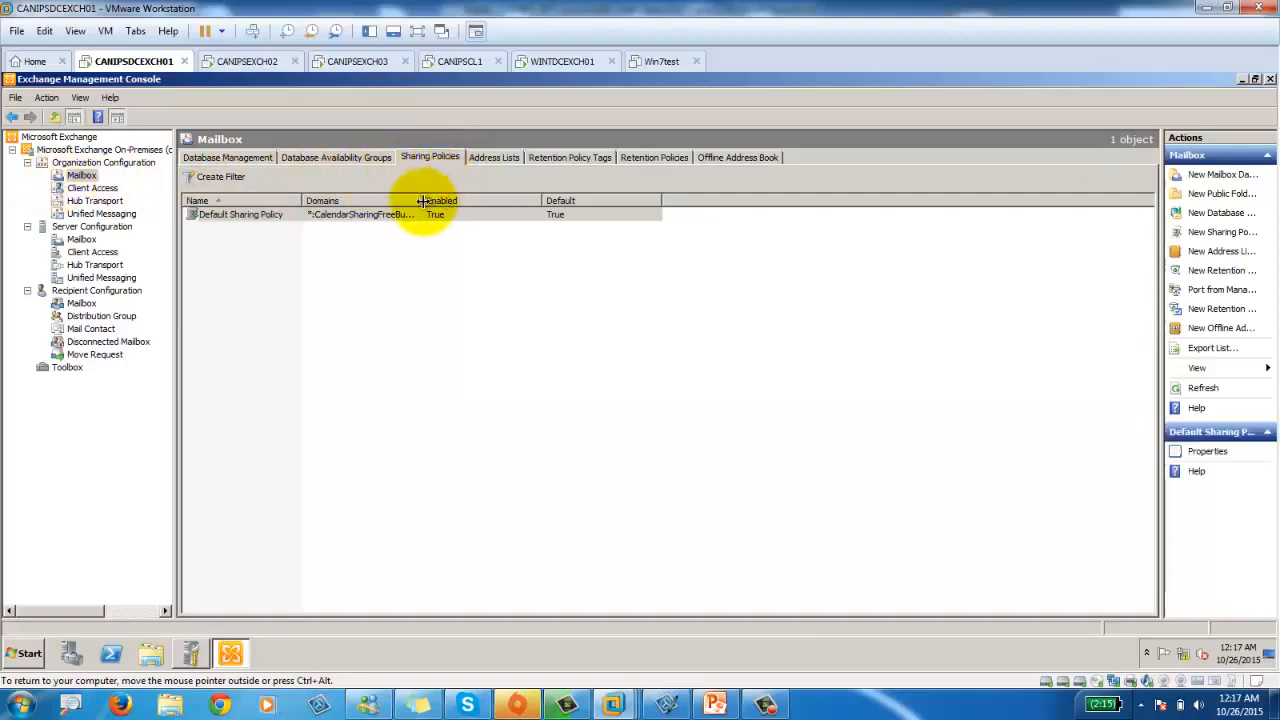
drag(417, 201, 499, 201)
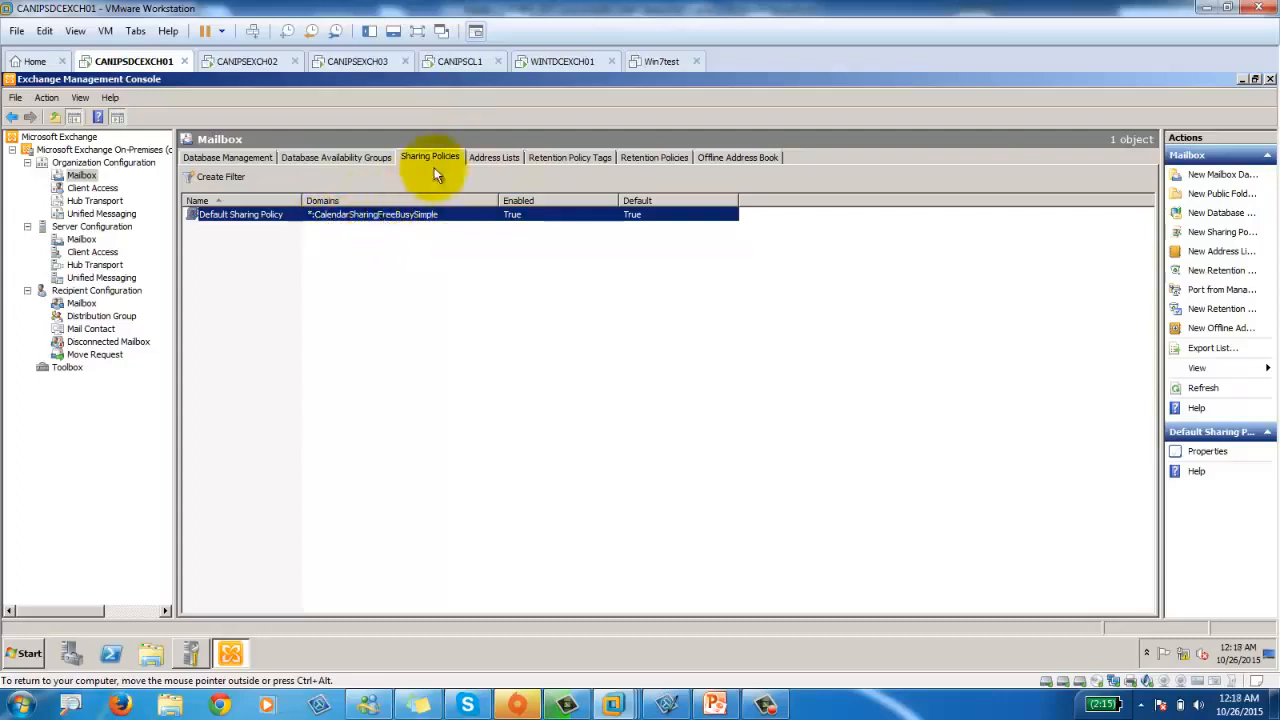
click(278, 217)
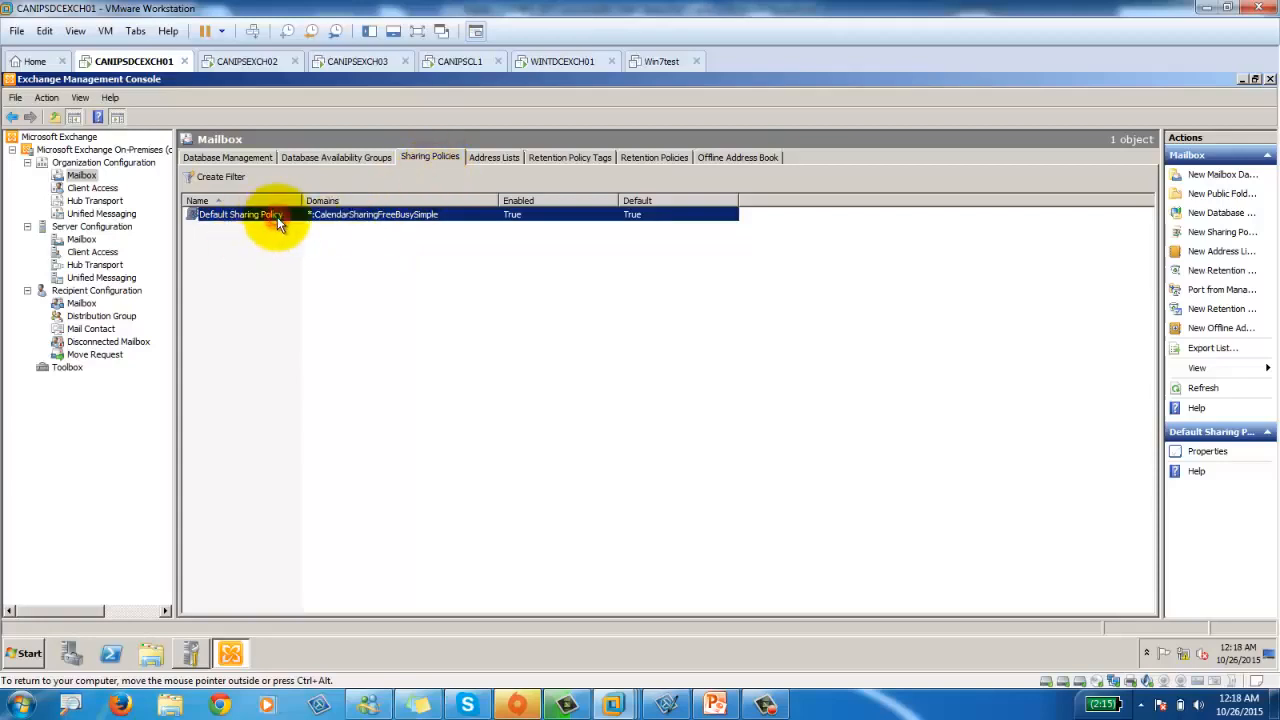
double_click(277, 217)
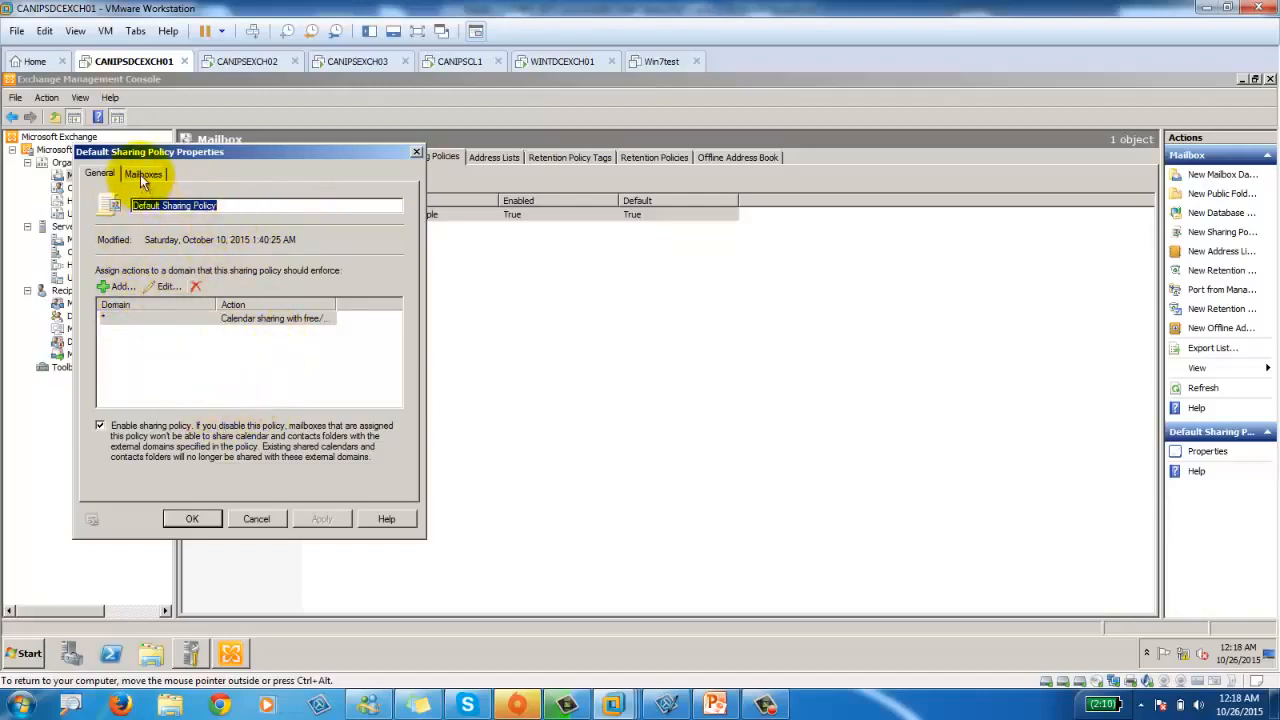
Check which mailboxes the policy applies to, close it, and show the Address Lists tab.
click(141, 173)
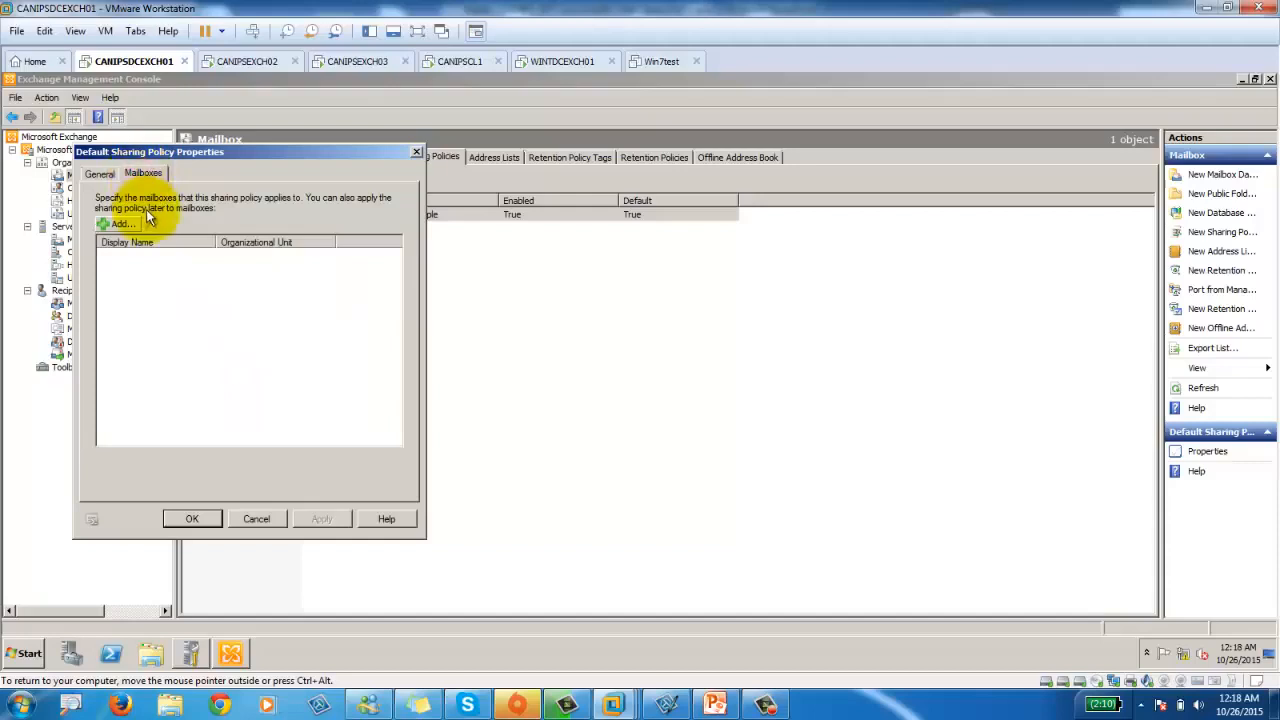
click(99, 173)
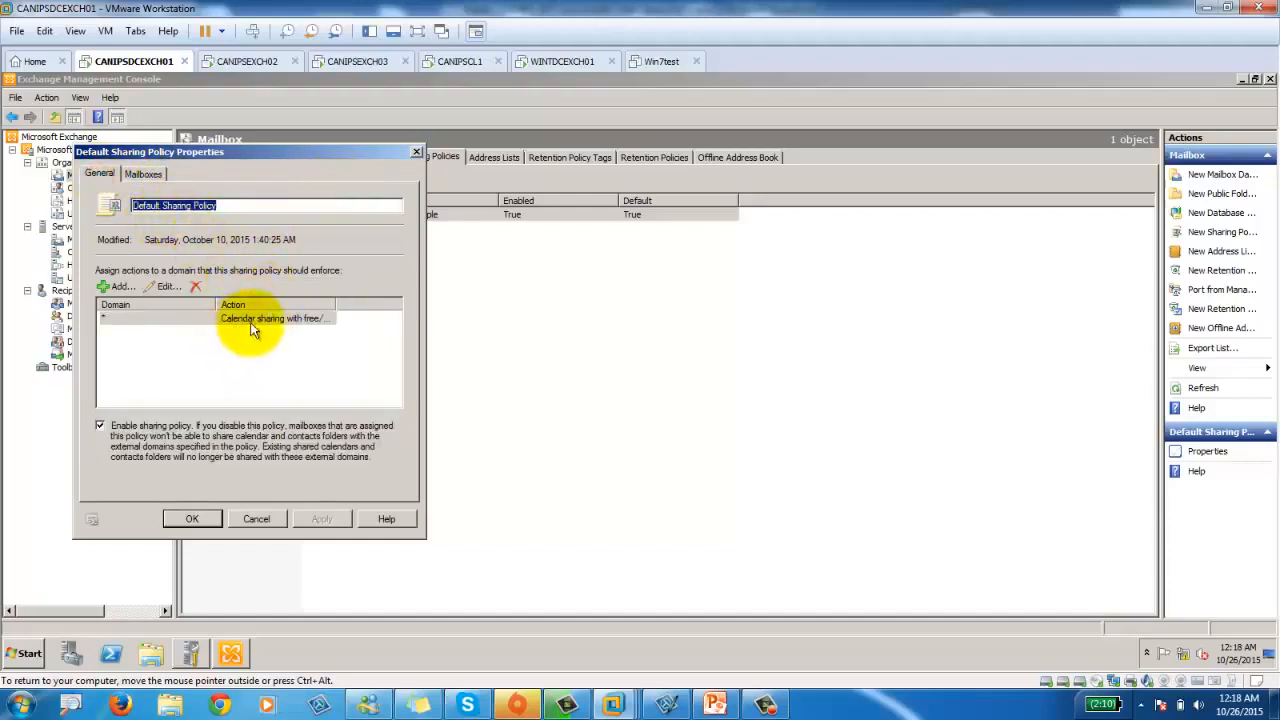
click(415, 155)
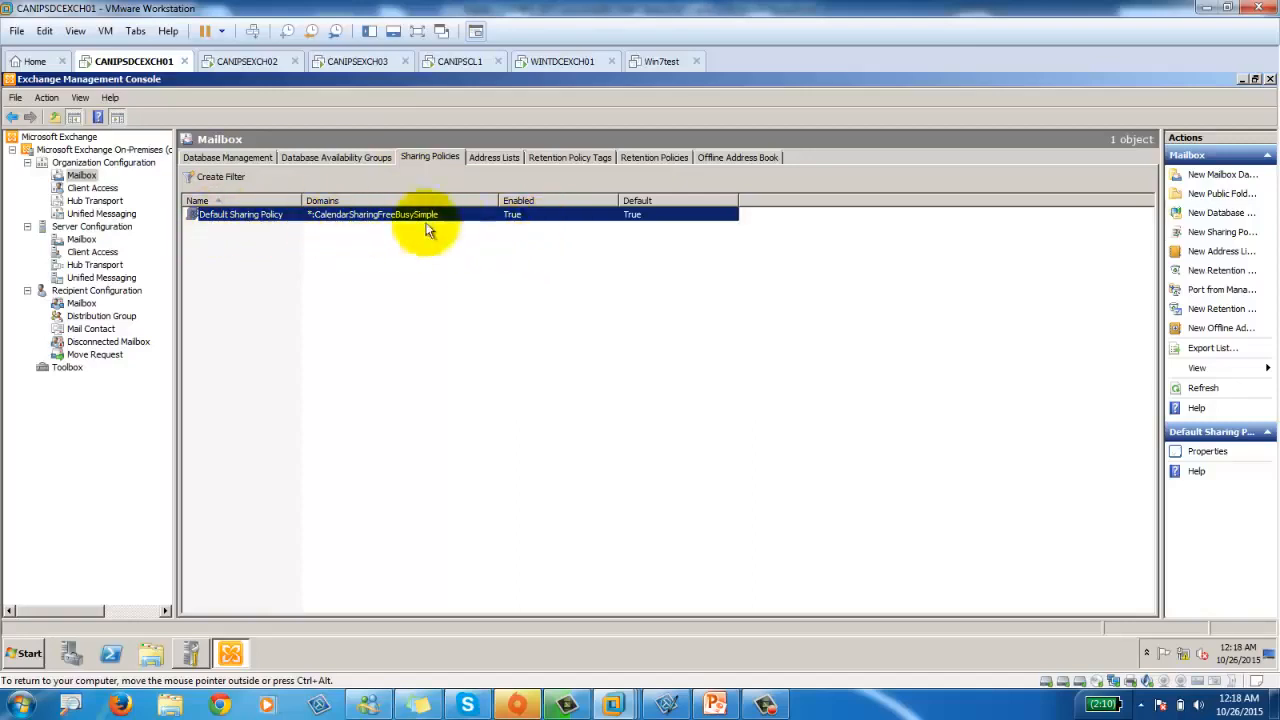
click(492, 158)
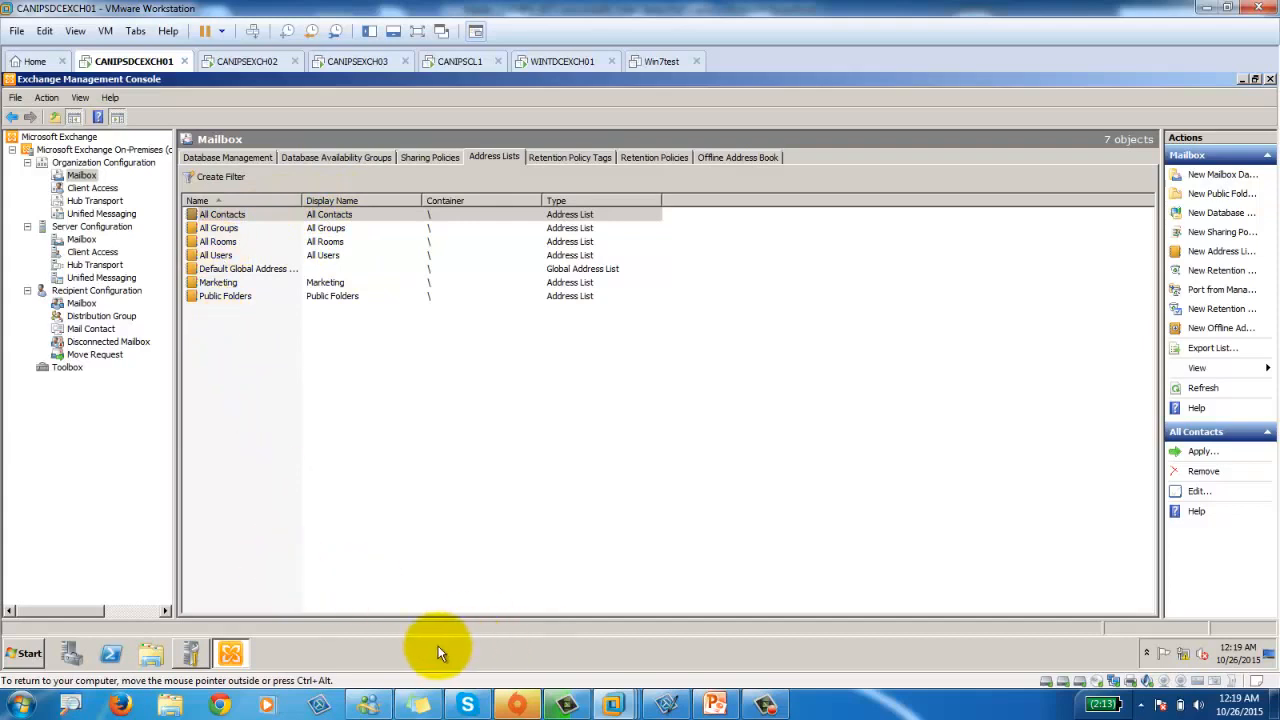
click(459, 61)
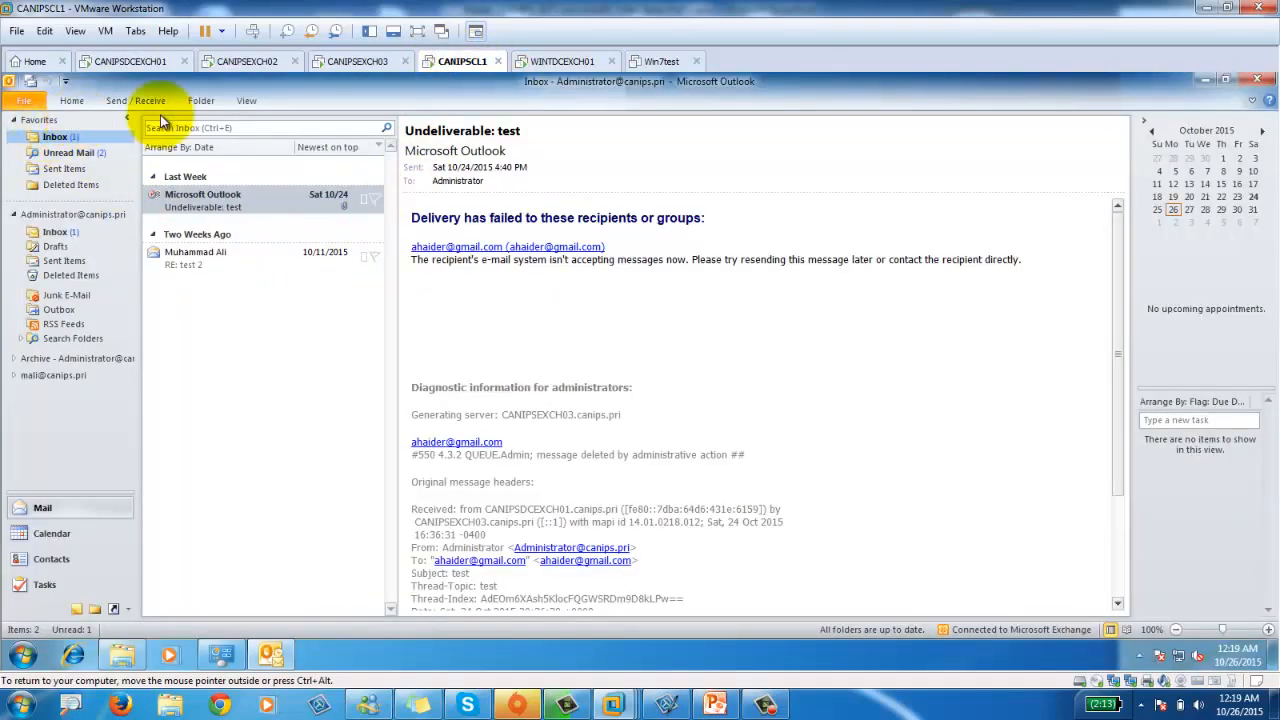
click(70, 101)
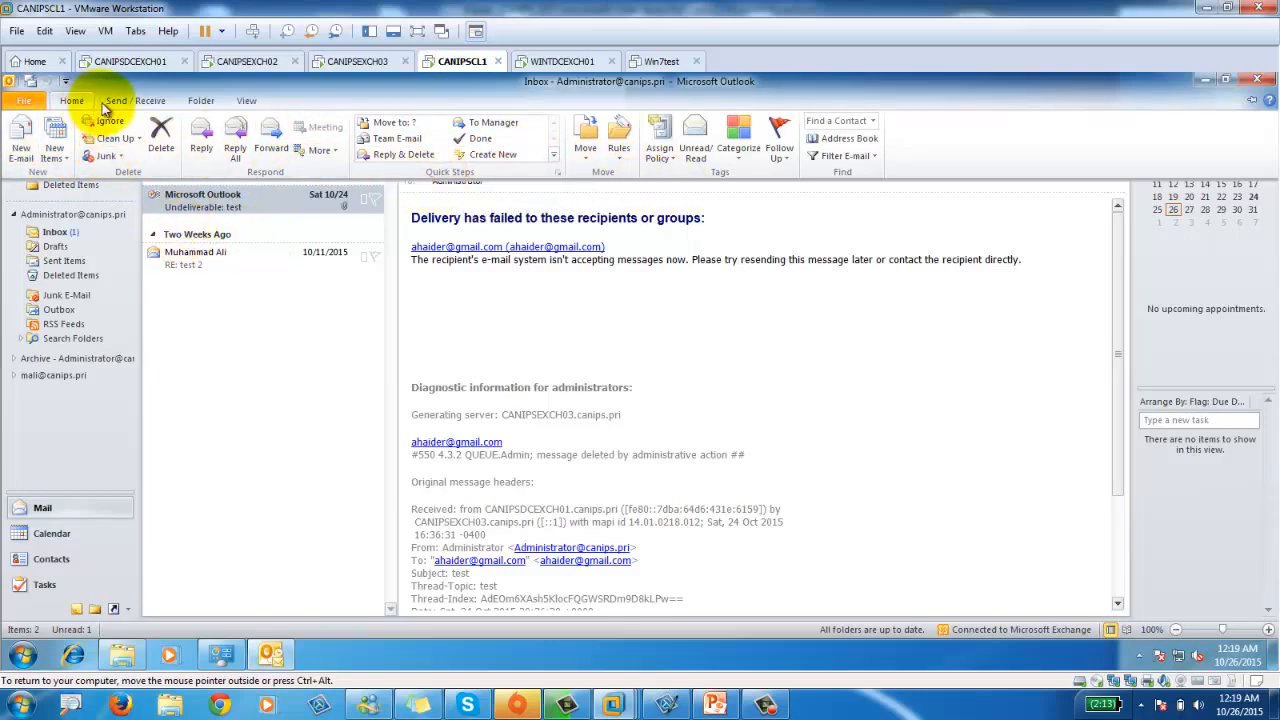
click(20, 100)
click(21, 102)
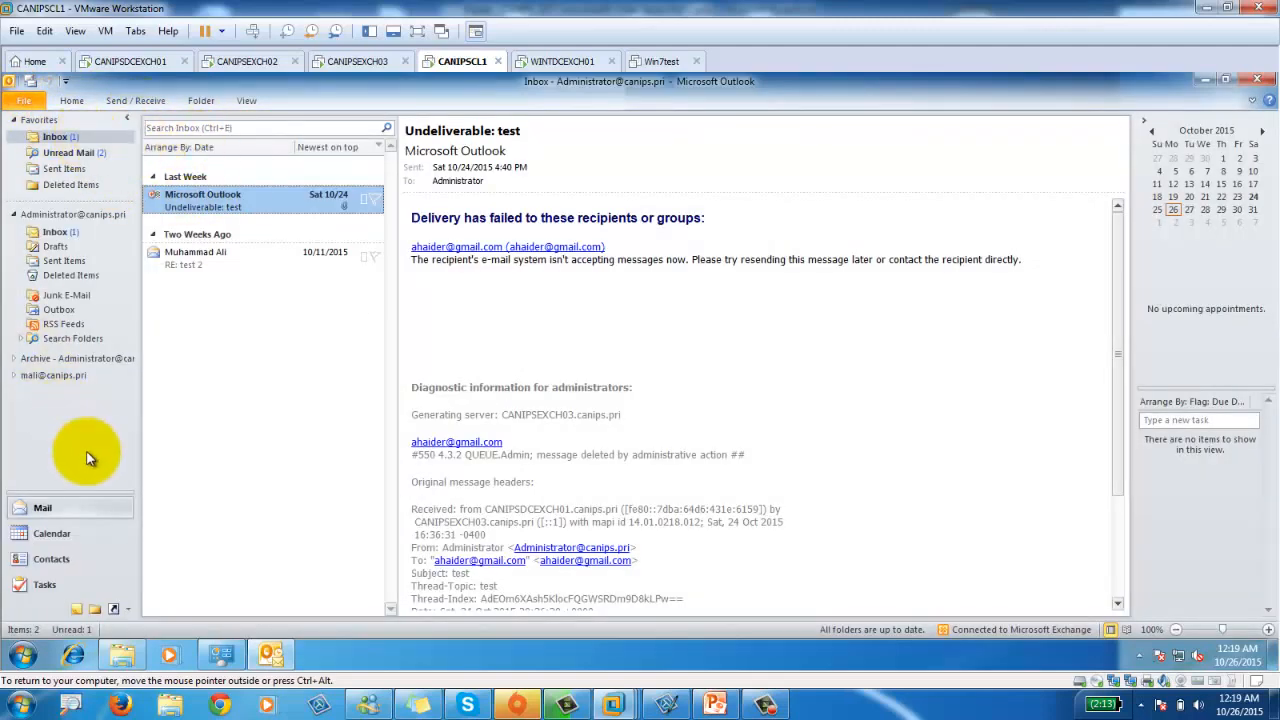
click(55, 138)
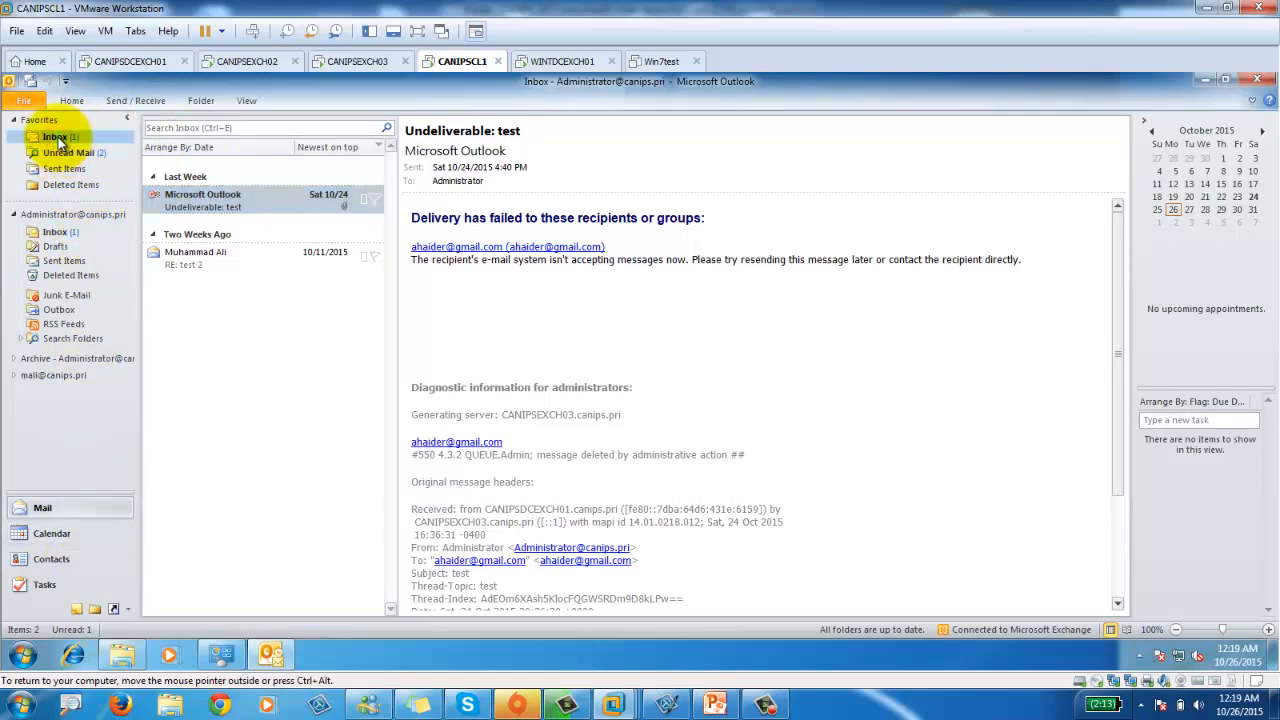
Dismiss the Inbox folder menu and start a new e-mail message.
right_click(58, 140)
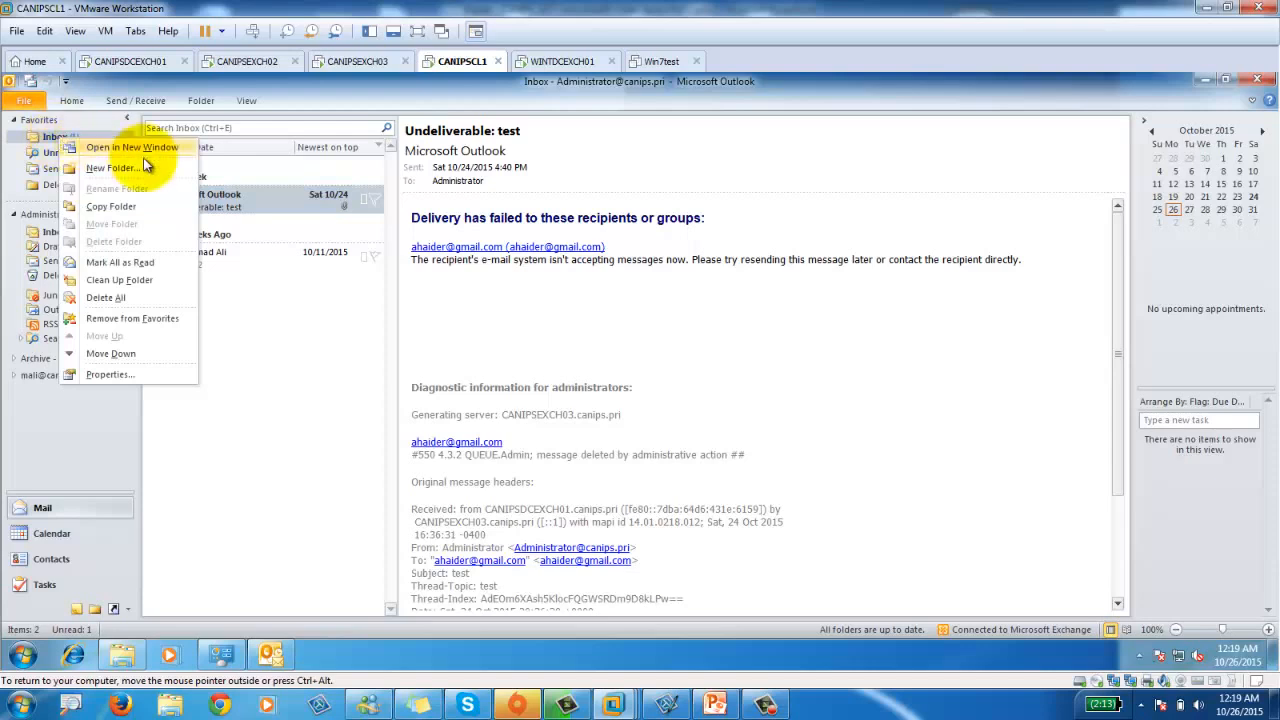
key(Escape)
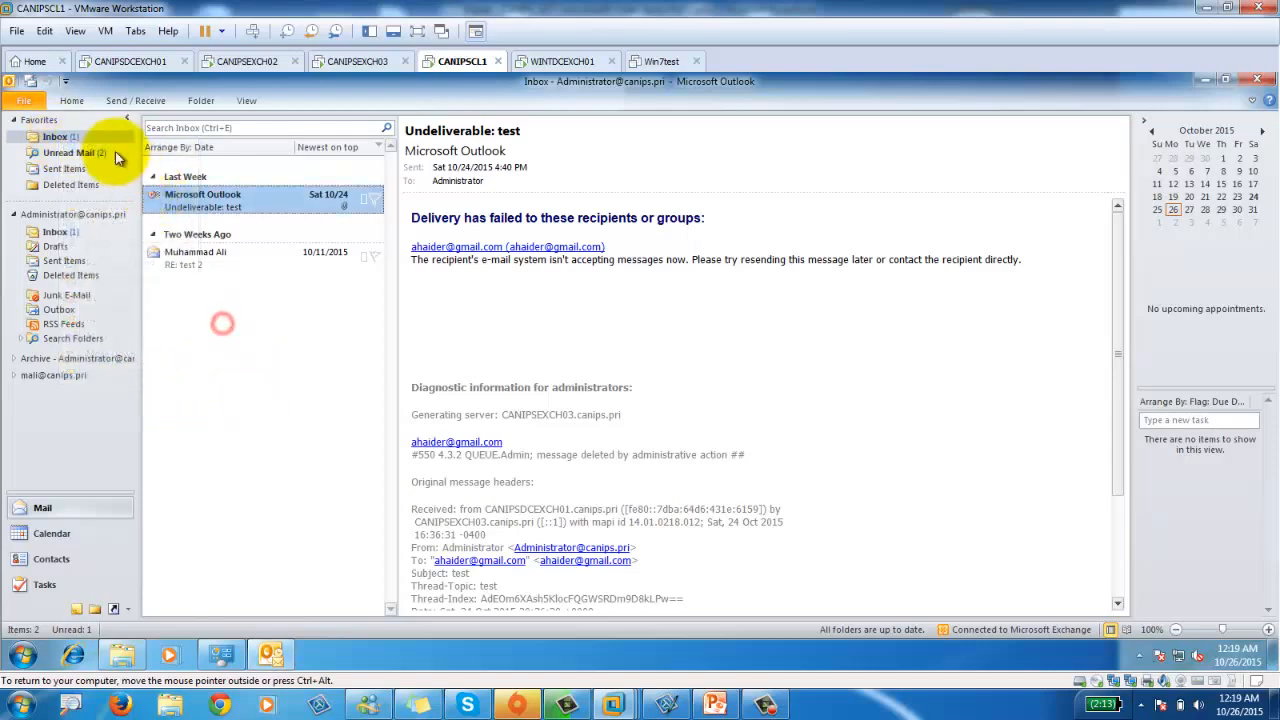
click(72, 103)
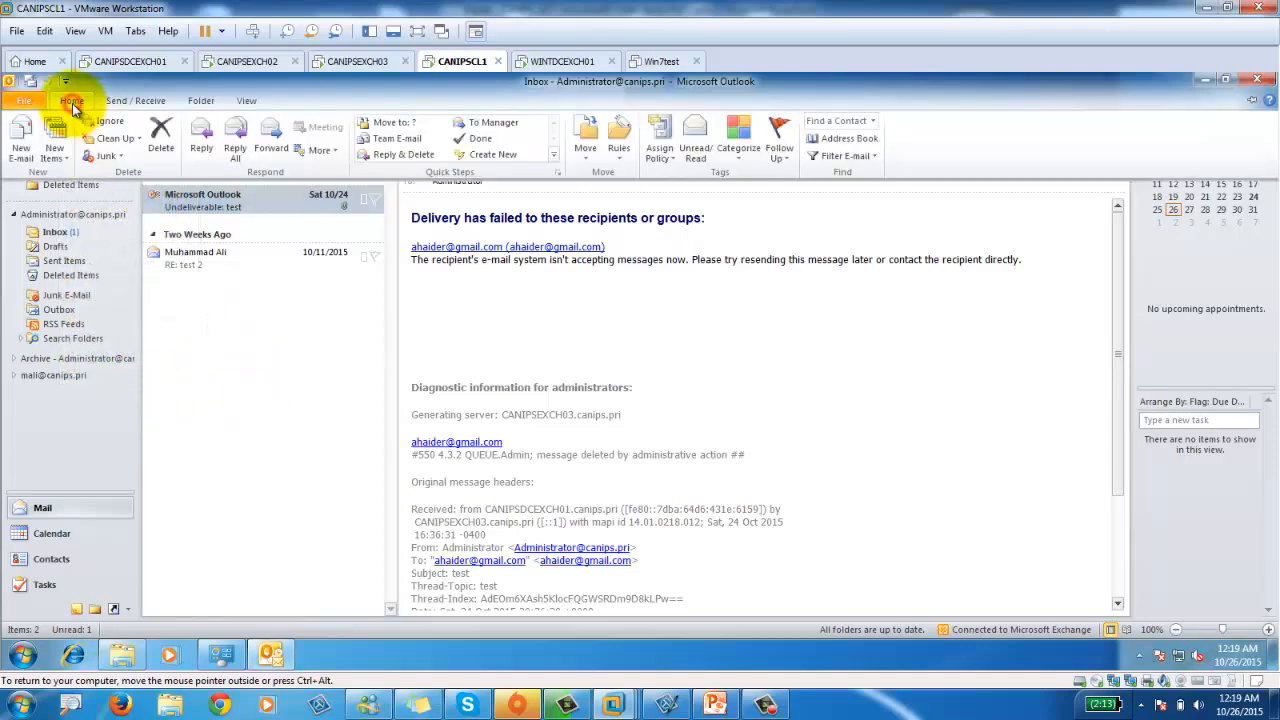
click(18, 148)
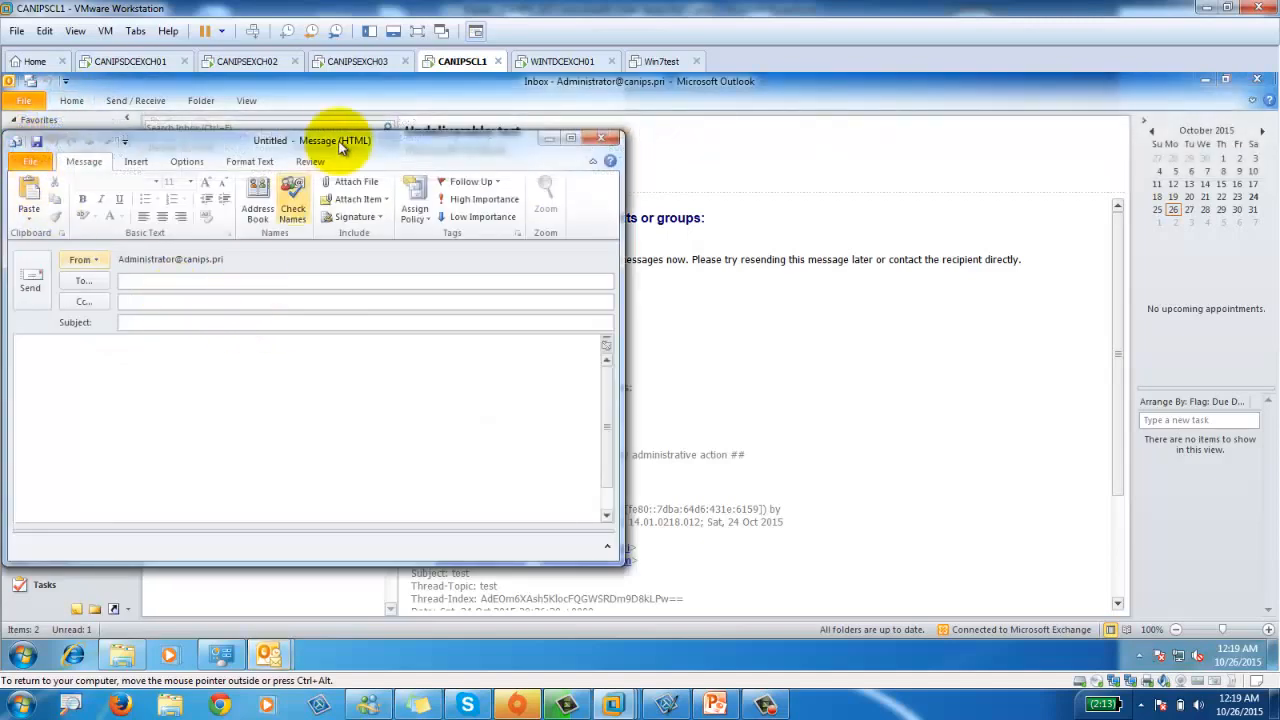
Maximize the message window and open the Address Book's dropdown of available address lists.
drag(339, 141, 635, 110)
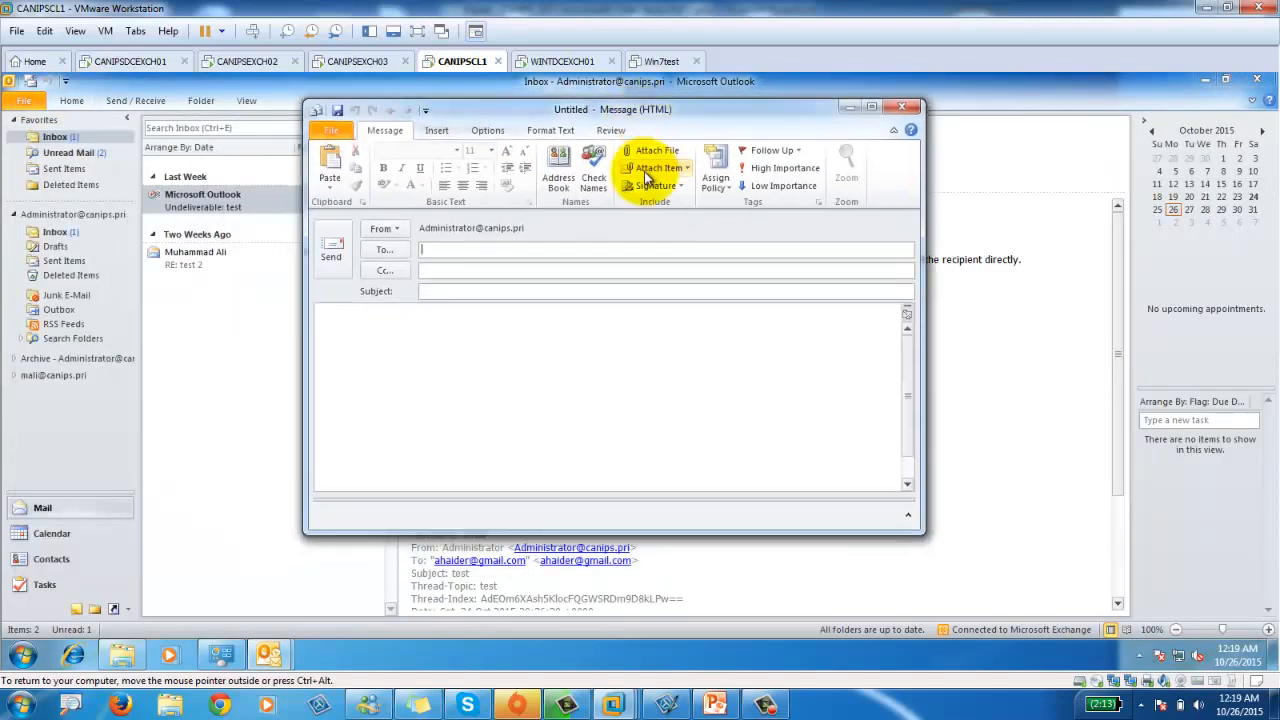
double_click(665, 112)
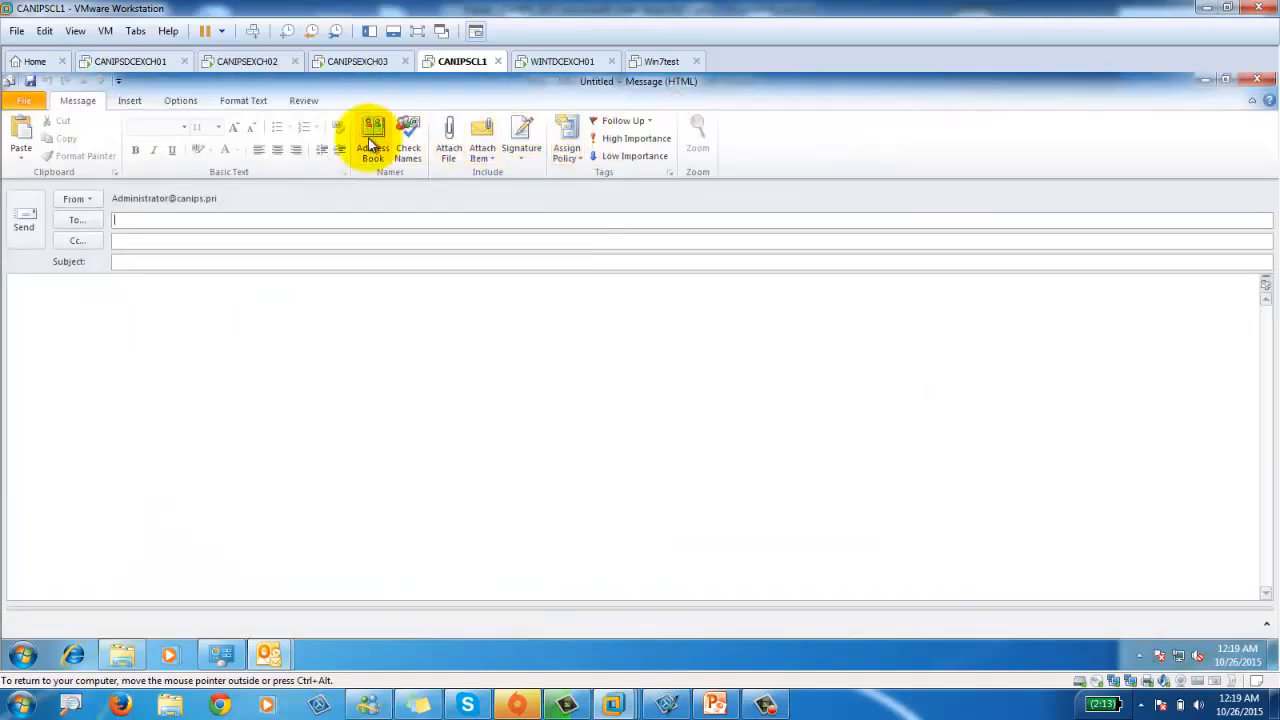
click(368, 138)
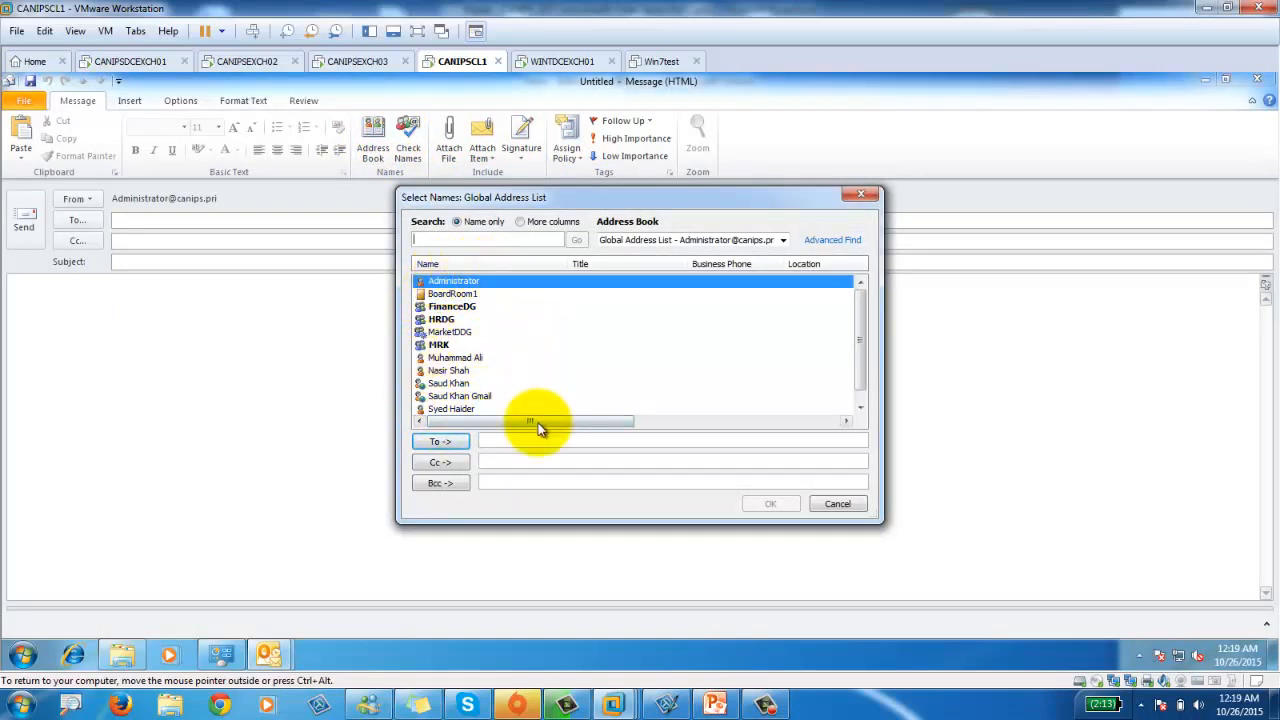
click(782, 240)
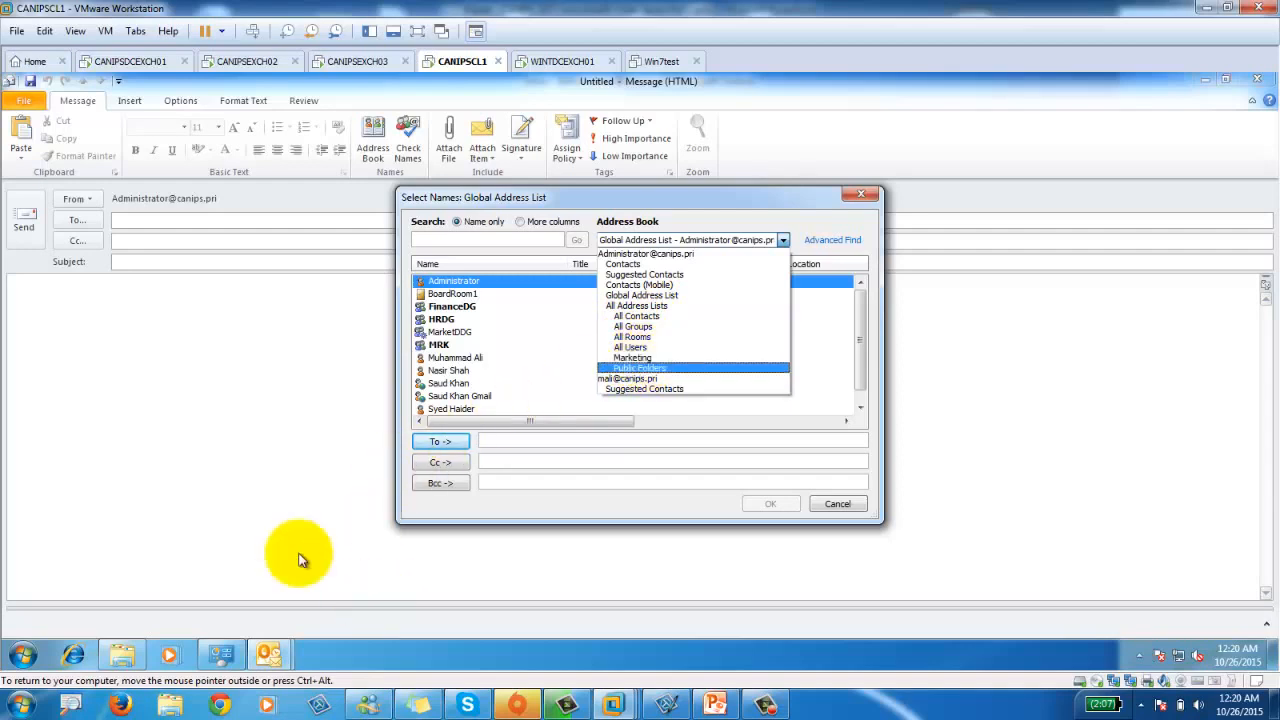
On CANIPSDCEXCH01, start a new address list named FinanceDpt and advance to Filter Settings.
click(138, 61)
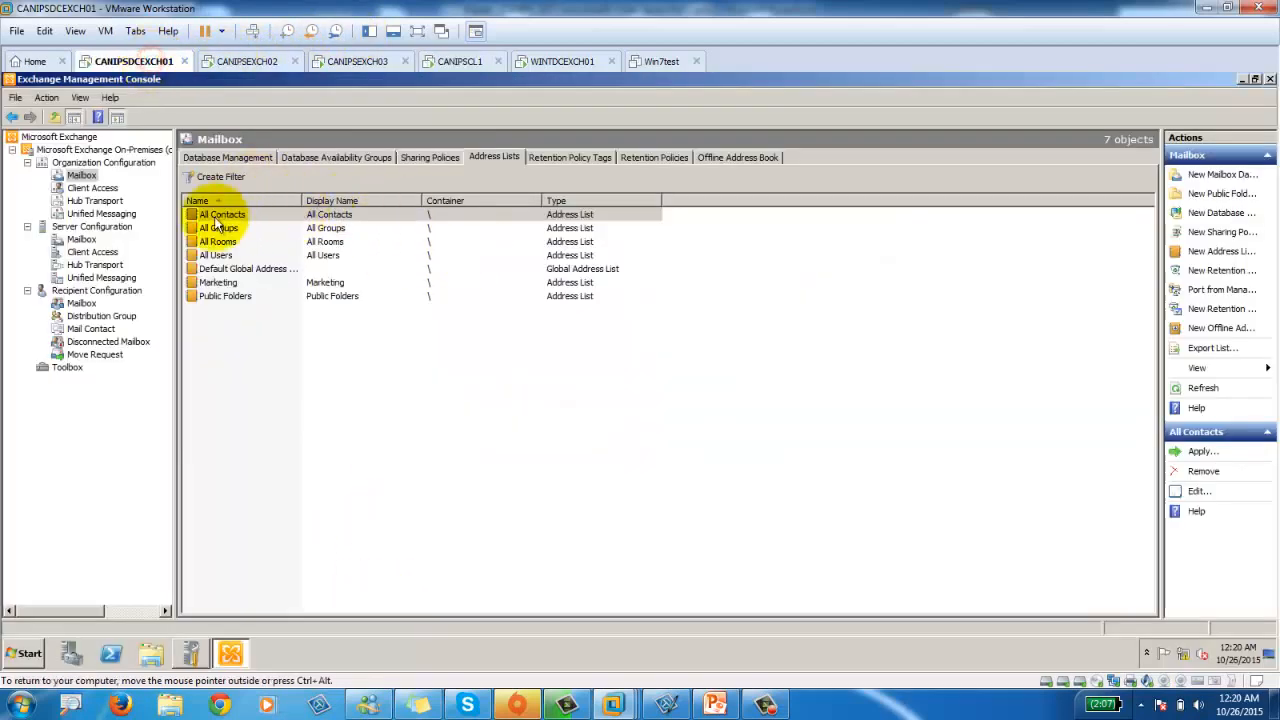
click(247, 337)
right_click(282, 323)
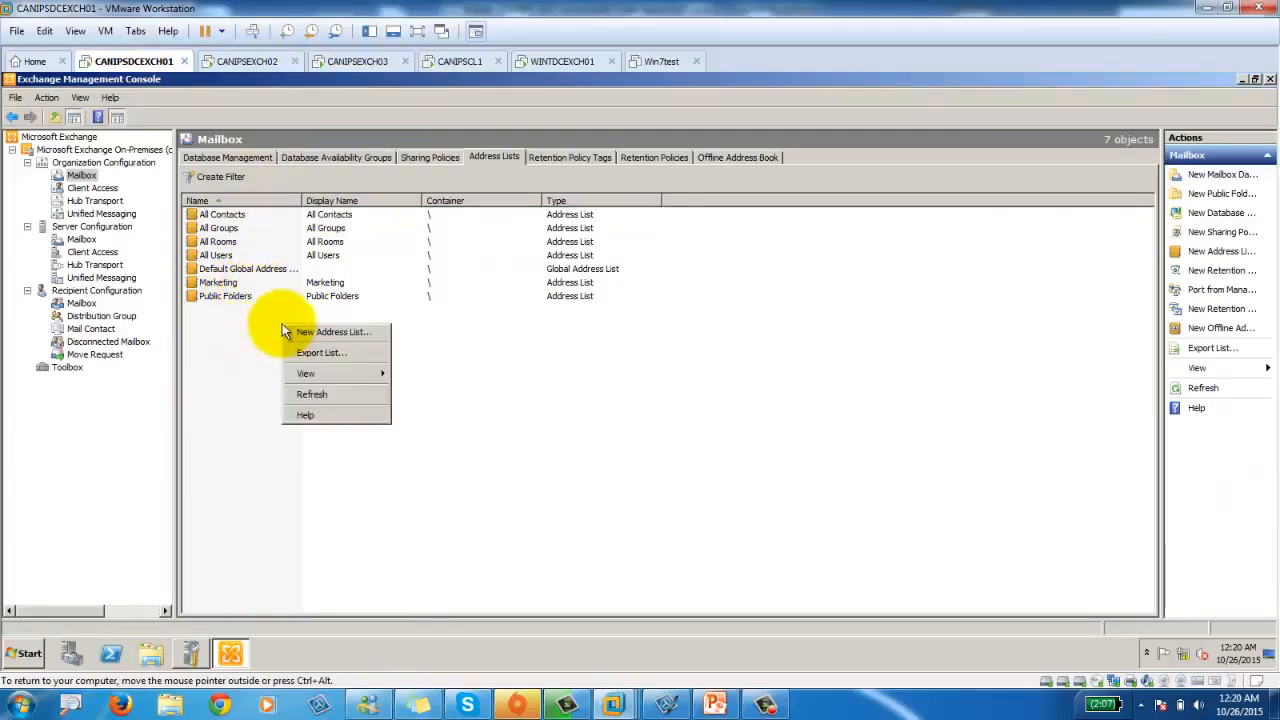
click(333, 333)
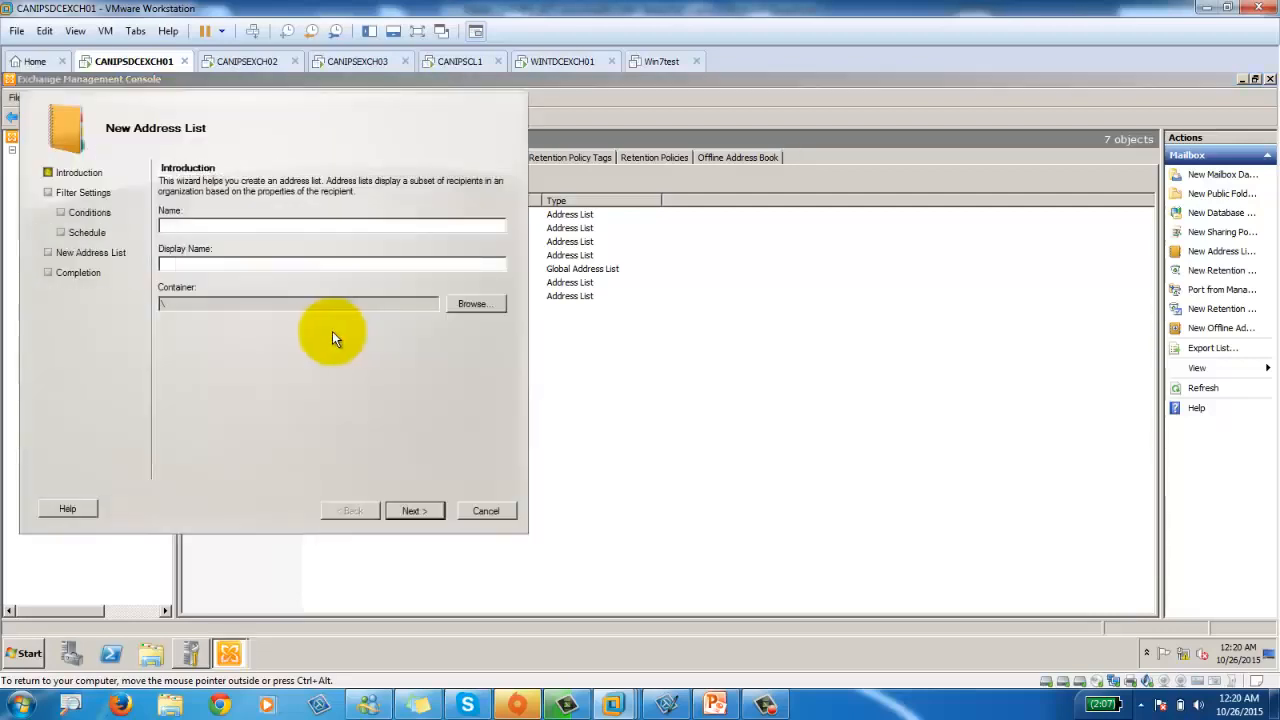
text(FinanceDpt)
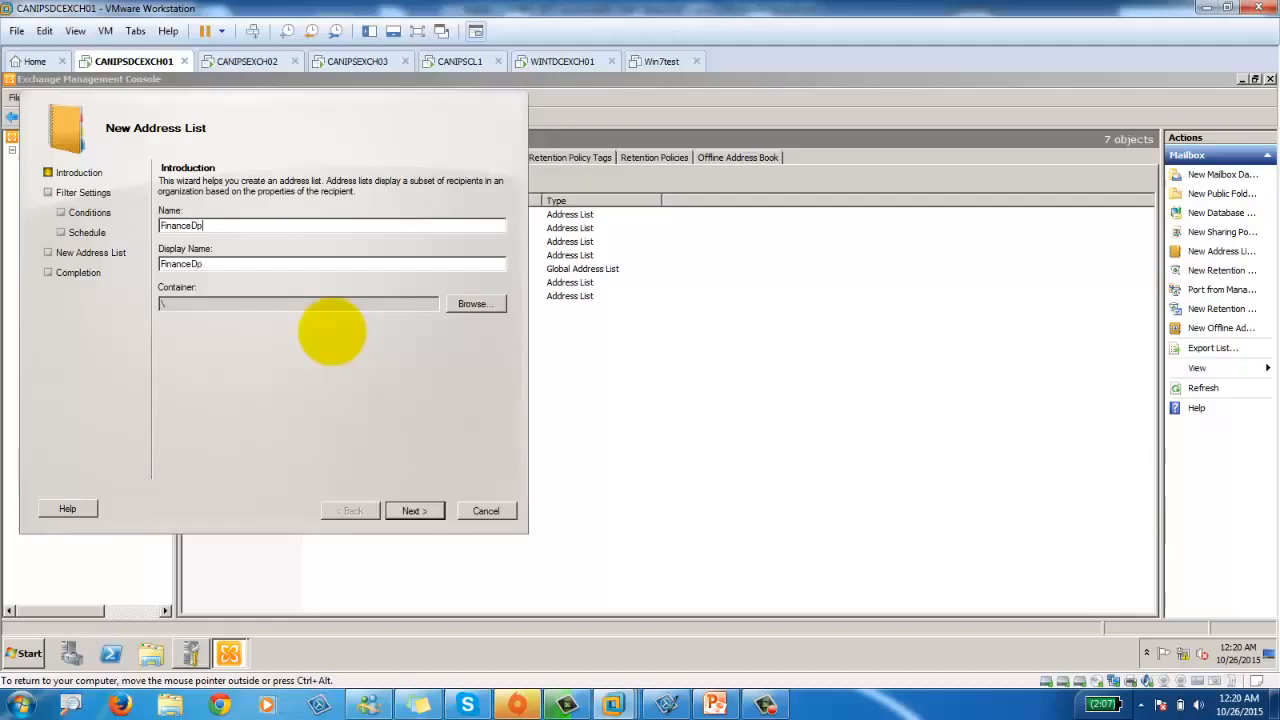
click(414, 511)
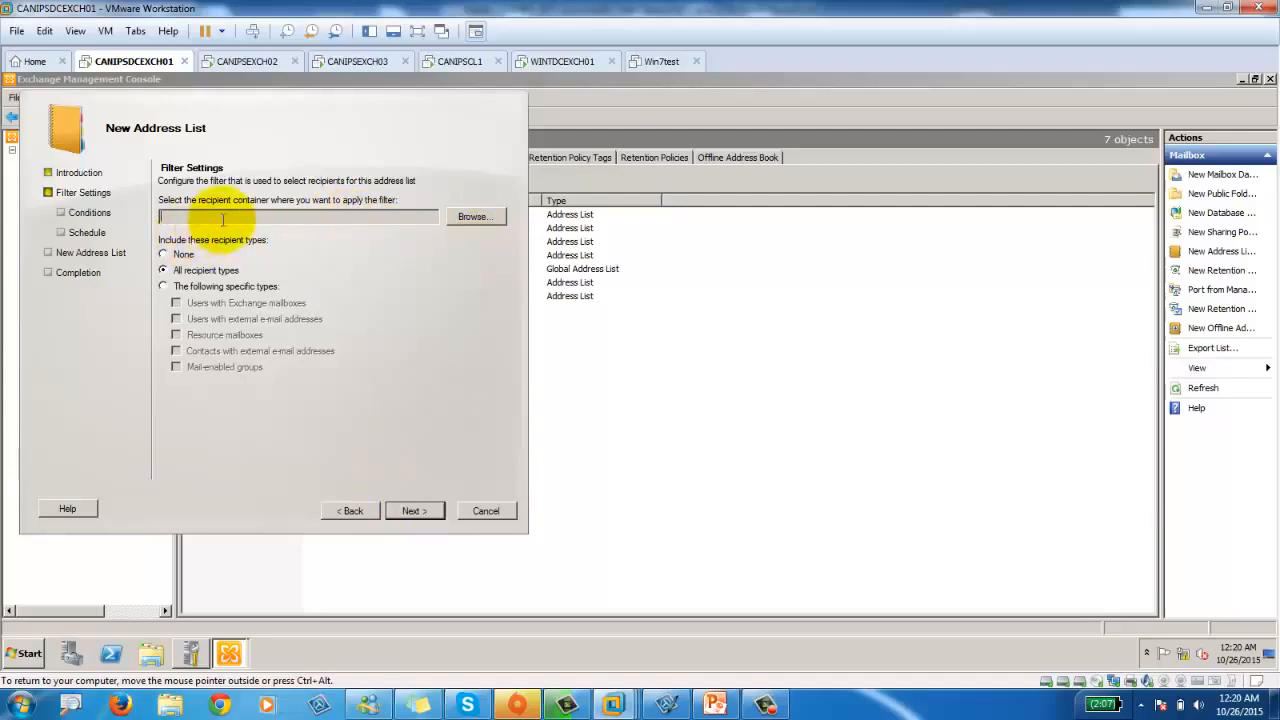
Launch Active Directory Users and Computers and select the canips.pri domain.
click(25, 653)
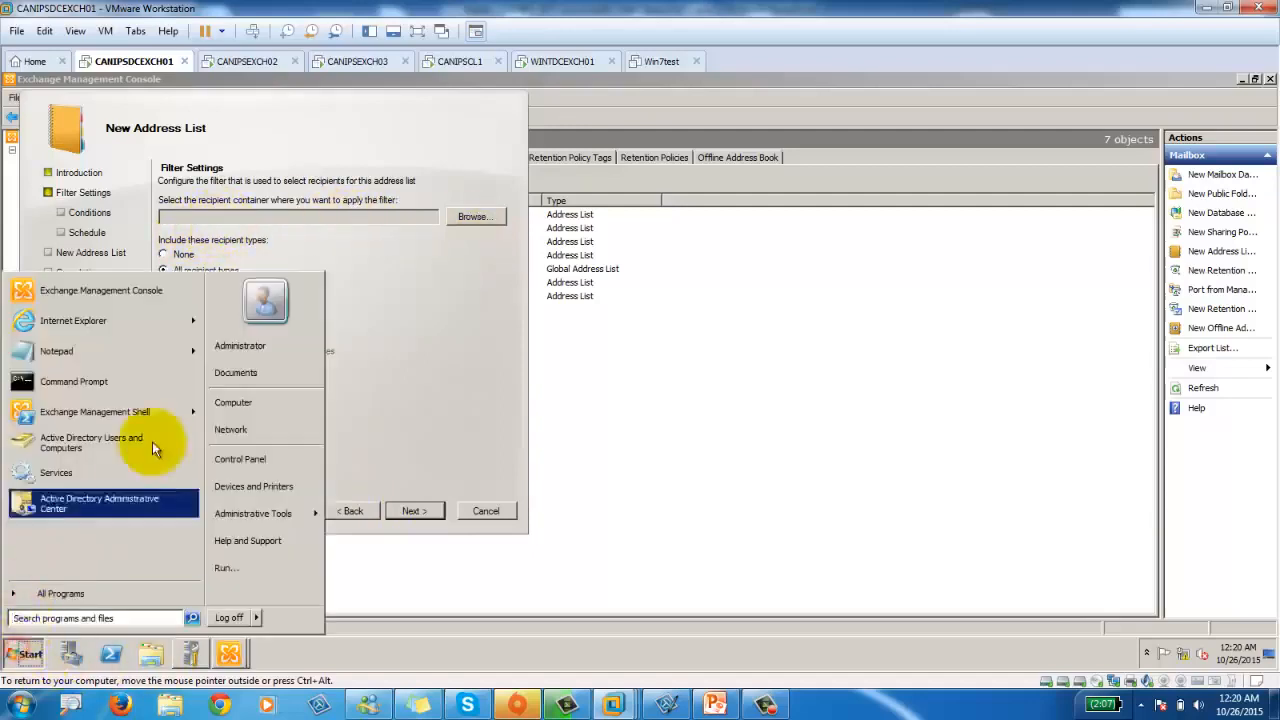
click(91, 443)
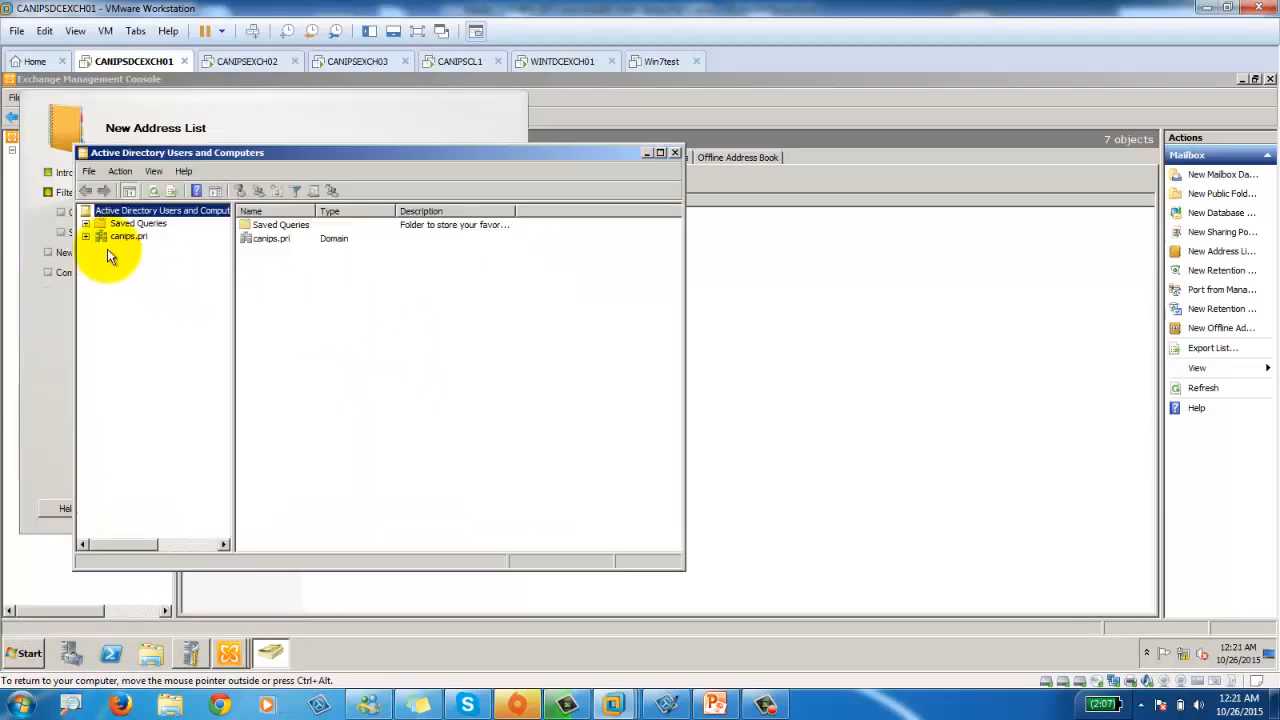
click(85, 237)
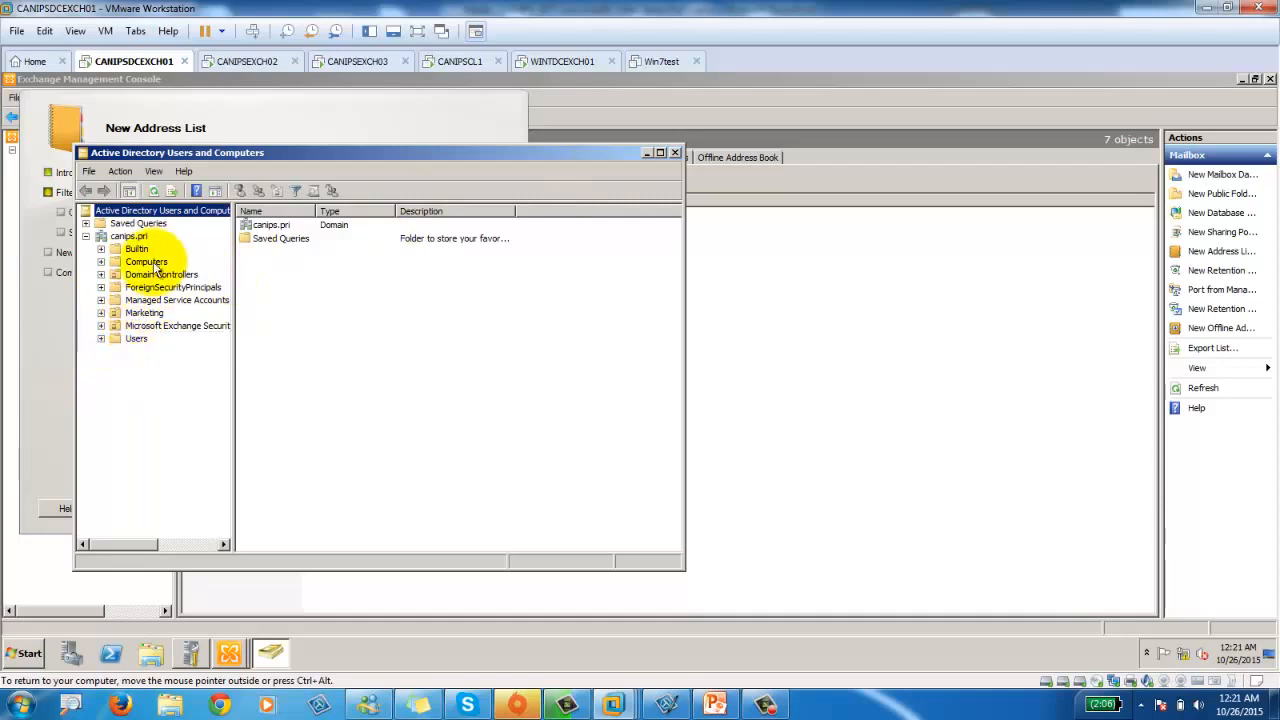
click(130, 238)
Create a new organizational unit named Finance under canips.pri.
right_click(137, 240)
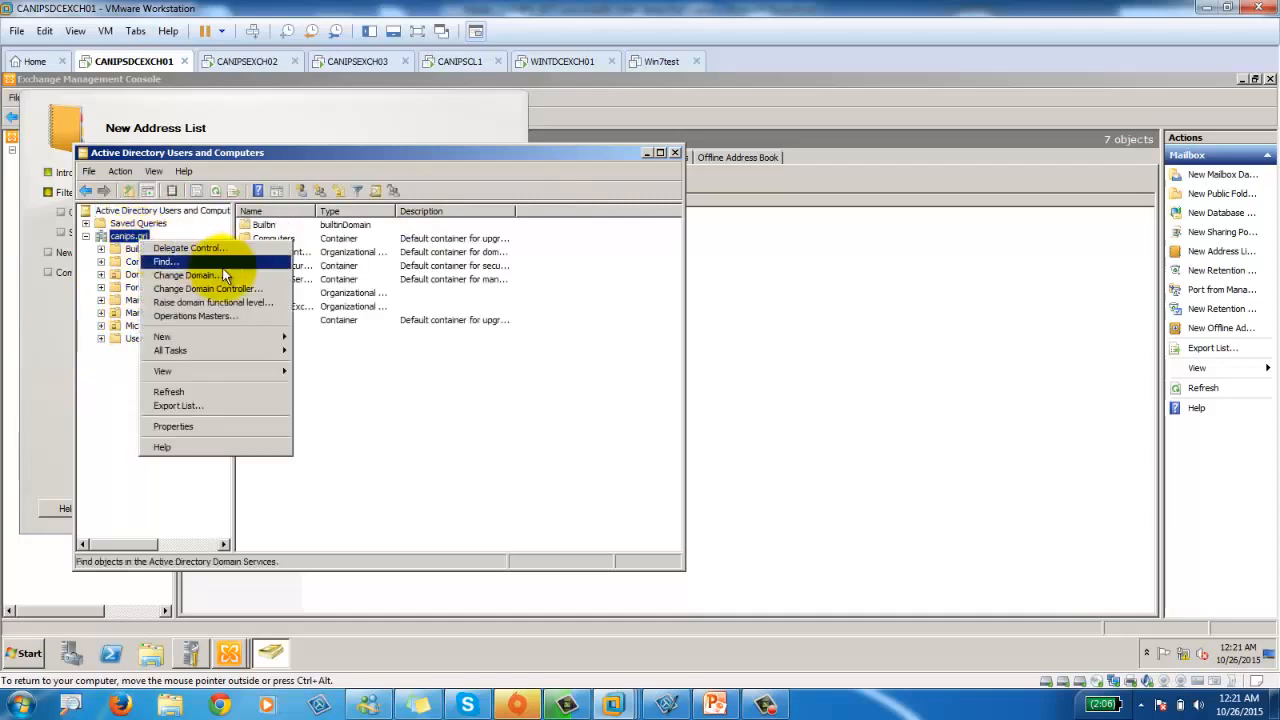
mouse_move(240, 337)
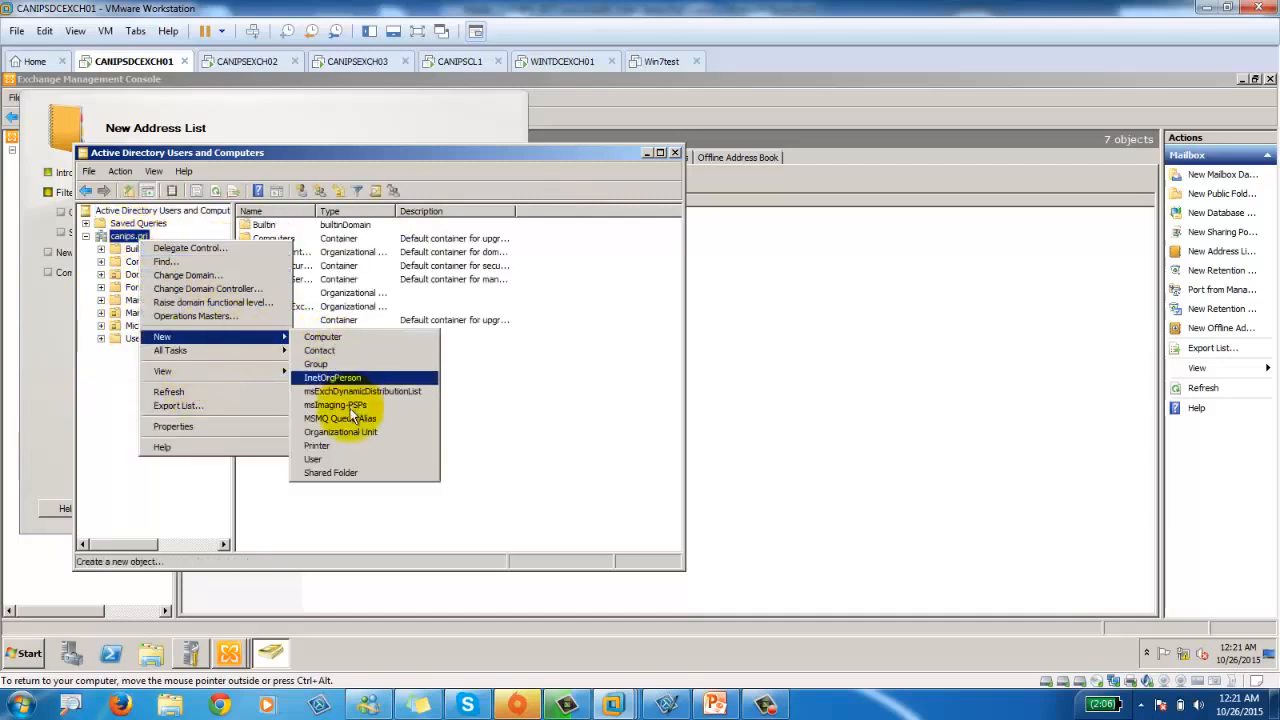
click(357, 432)
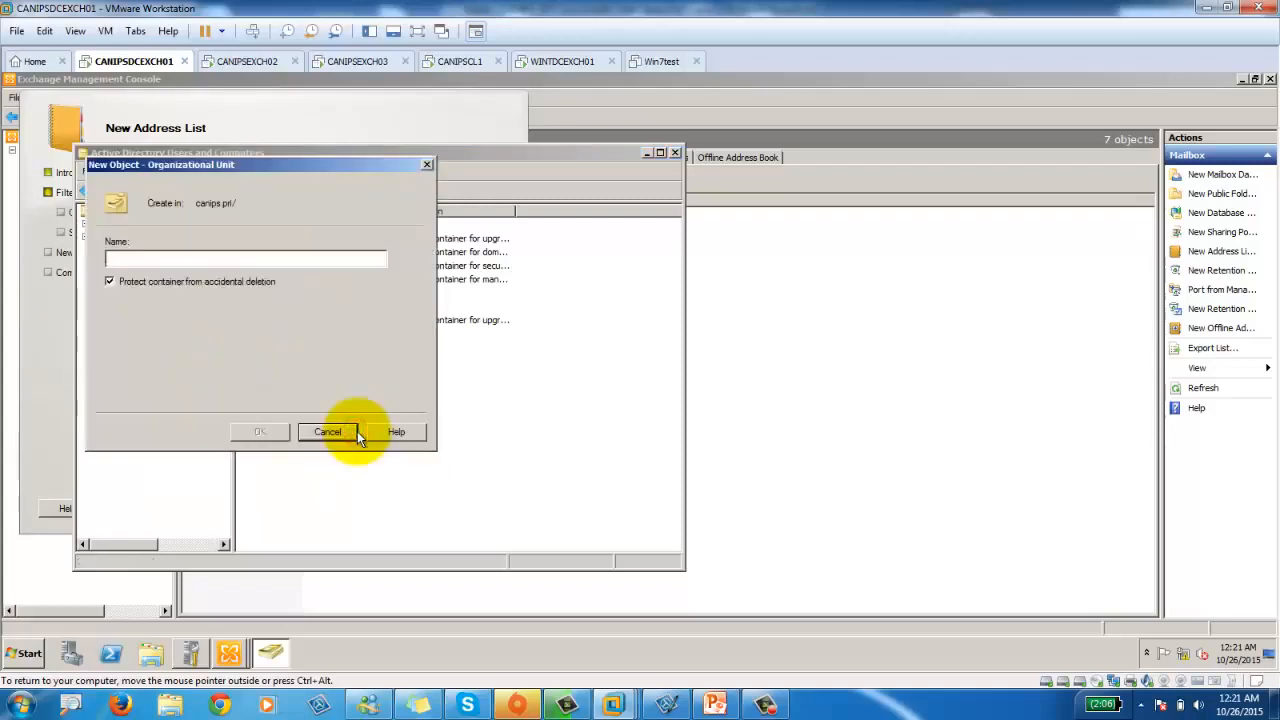
text(Finance)
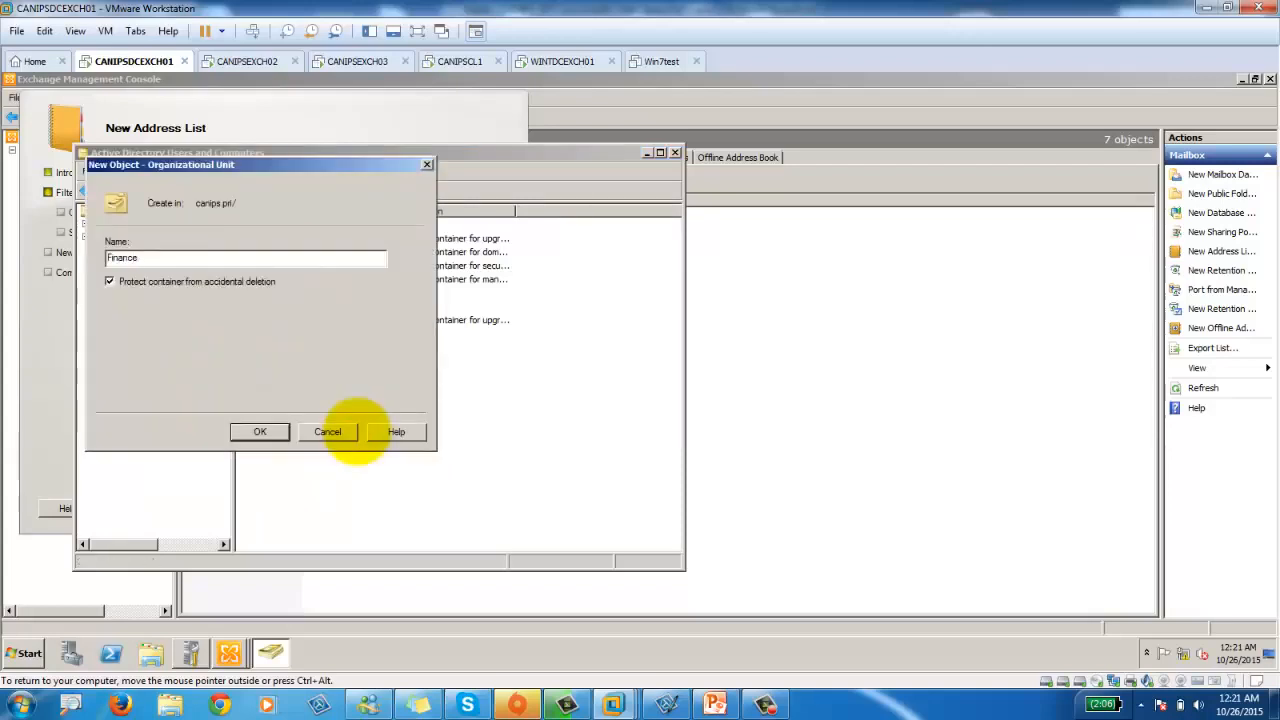
click(262, 432)
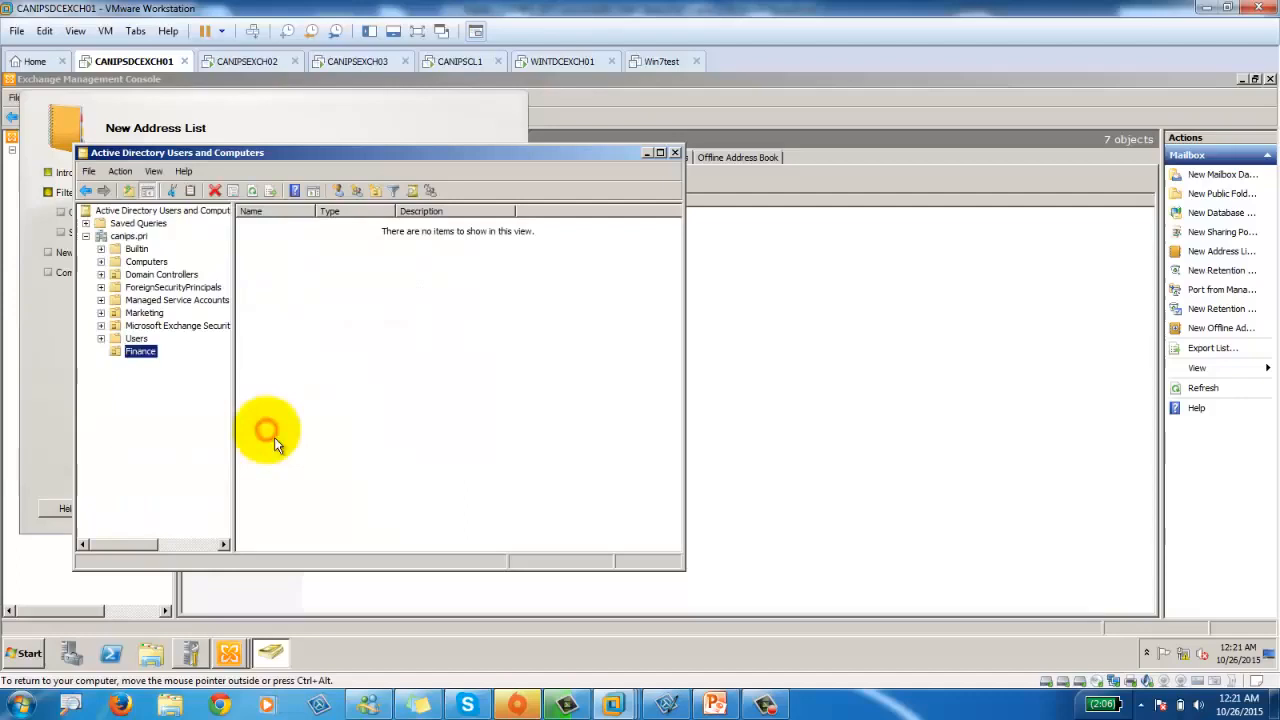
right_click(135, 352)
mouse_move(232, 408)
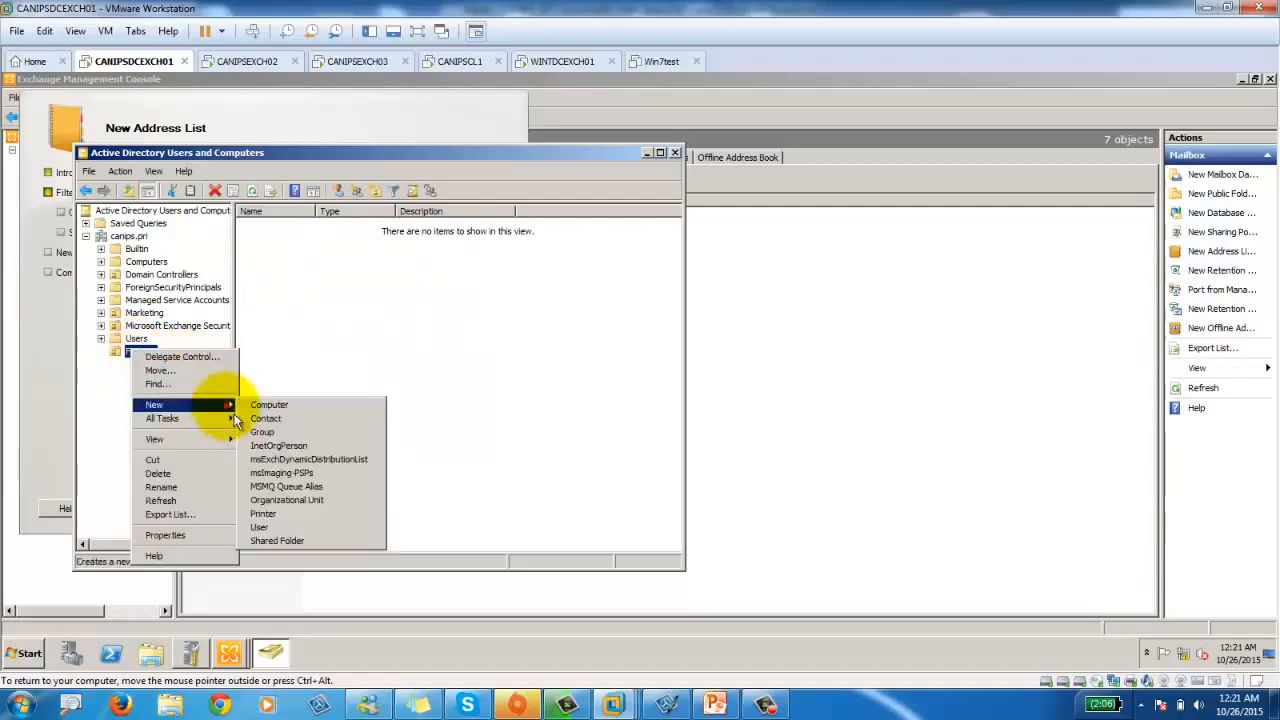
Start a new user in Finance, entering the person's first, last and logon names.
click(318, 528)
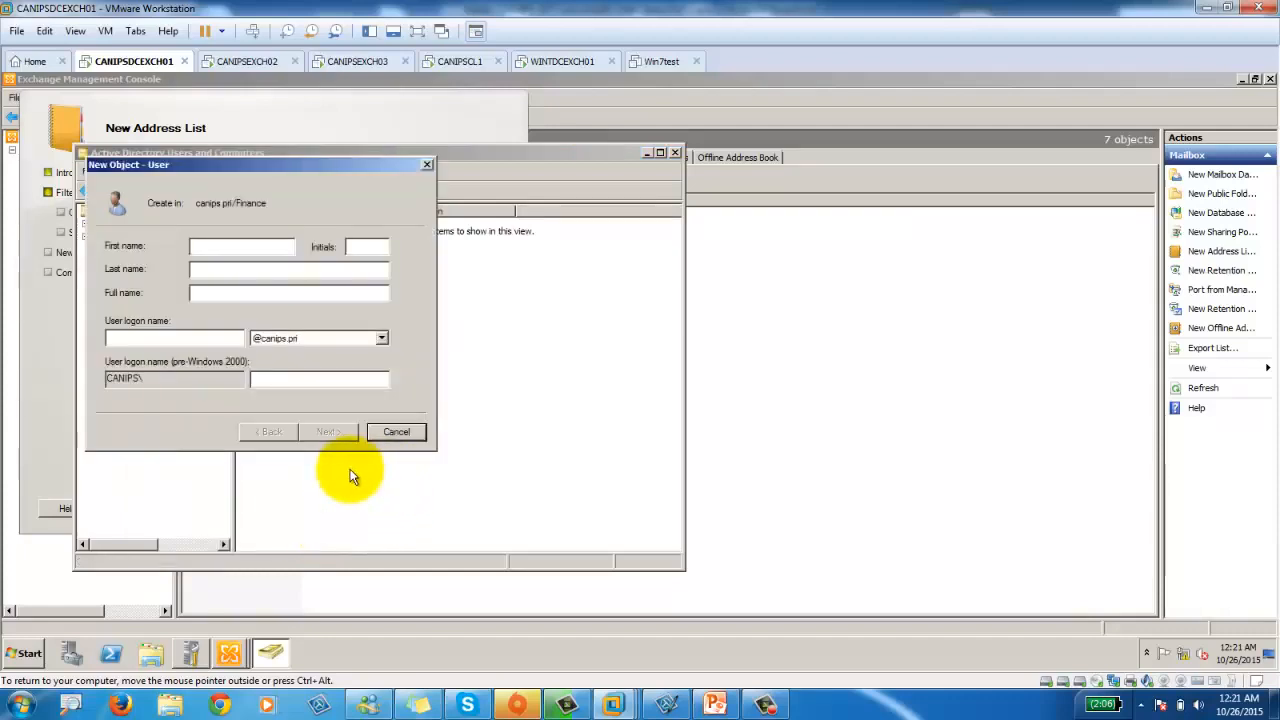
key(Tab)
key(shift+Tab)
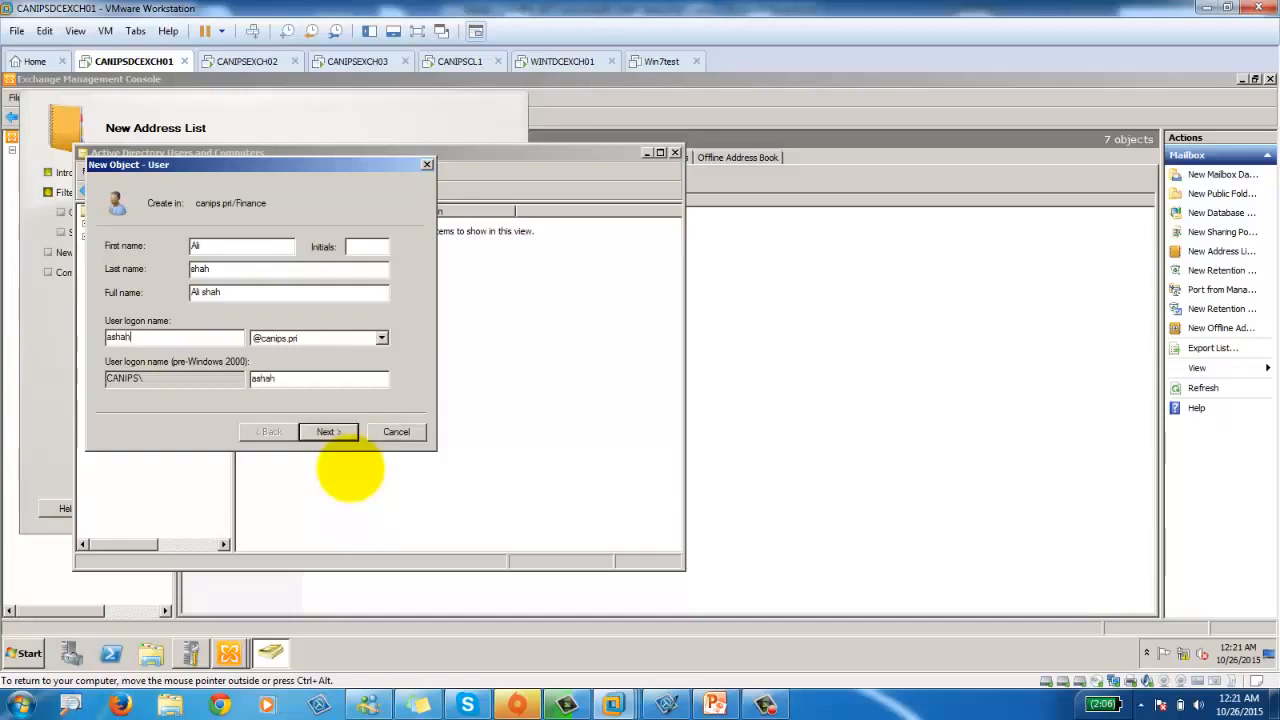
key(Tab)
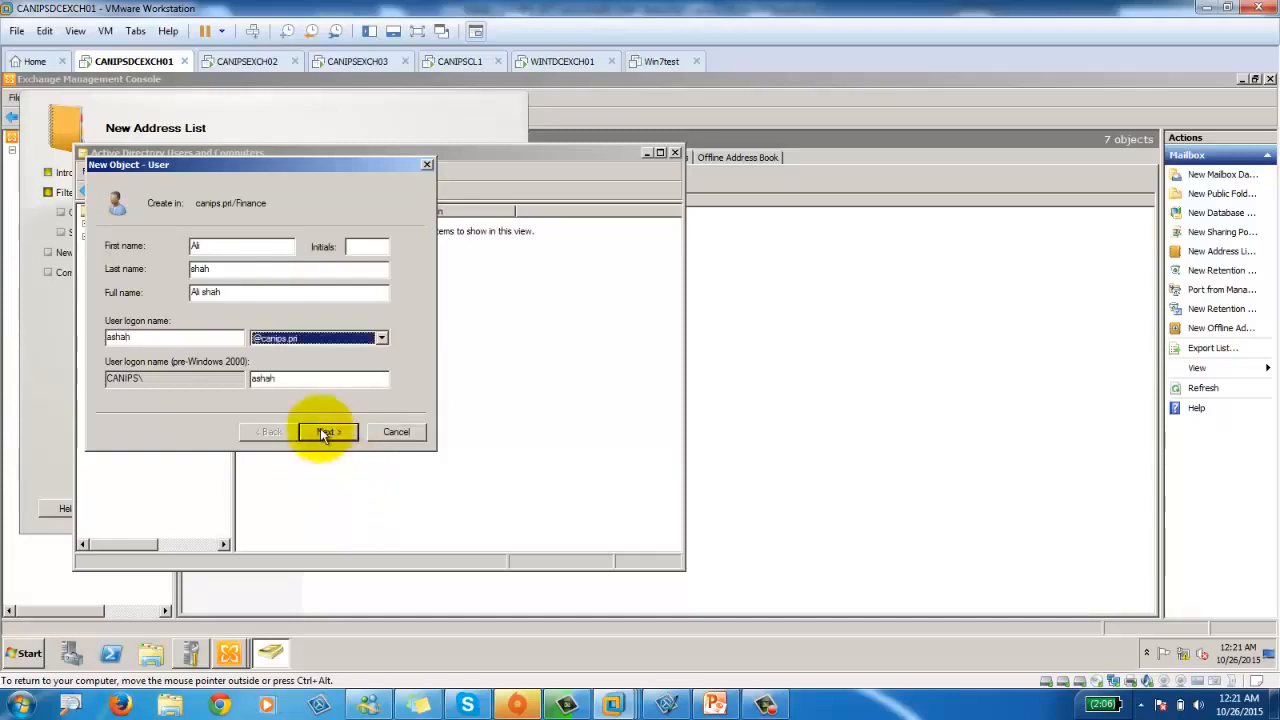
click(322, 430)
Enter and confirm the account password, untick 'must change password at next logon', and finish.
click(296, 247)
text(•)
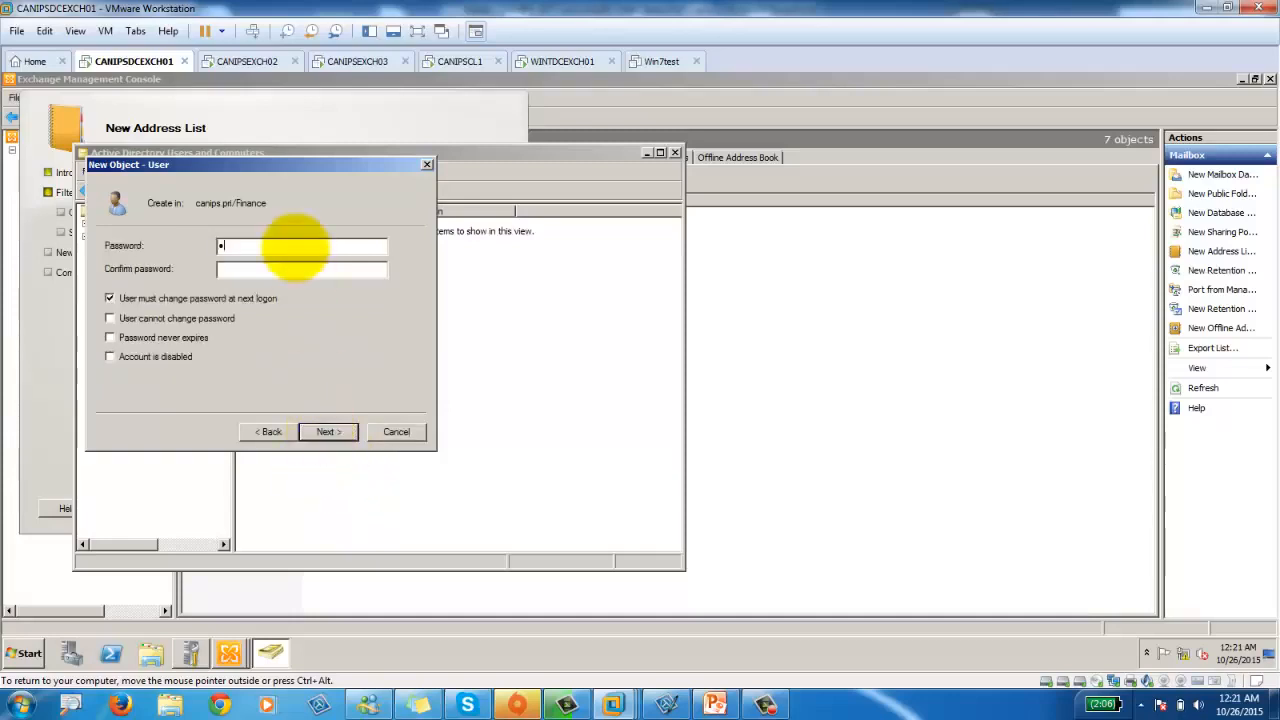
text(••••••••)
key(BackSpace)
key(BackSpace)
key(BackSpace)
key(BackSpace)
key(BackSpace)
key(BackSpace)
key(BackSpace)
text(•••••)
key(BackSpace)
key(BackSpace)
key(BackSpace)
key(BackSpace)
key(BackSpace)
text(••••)
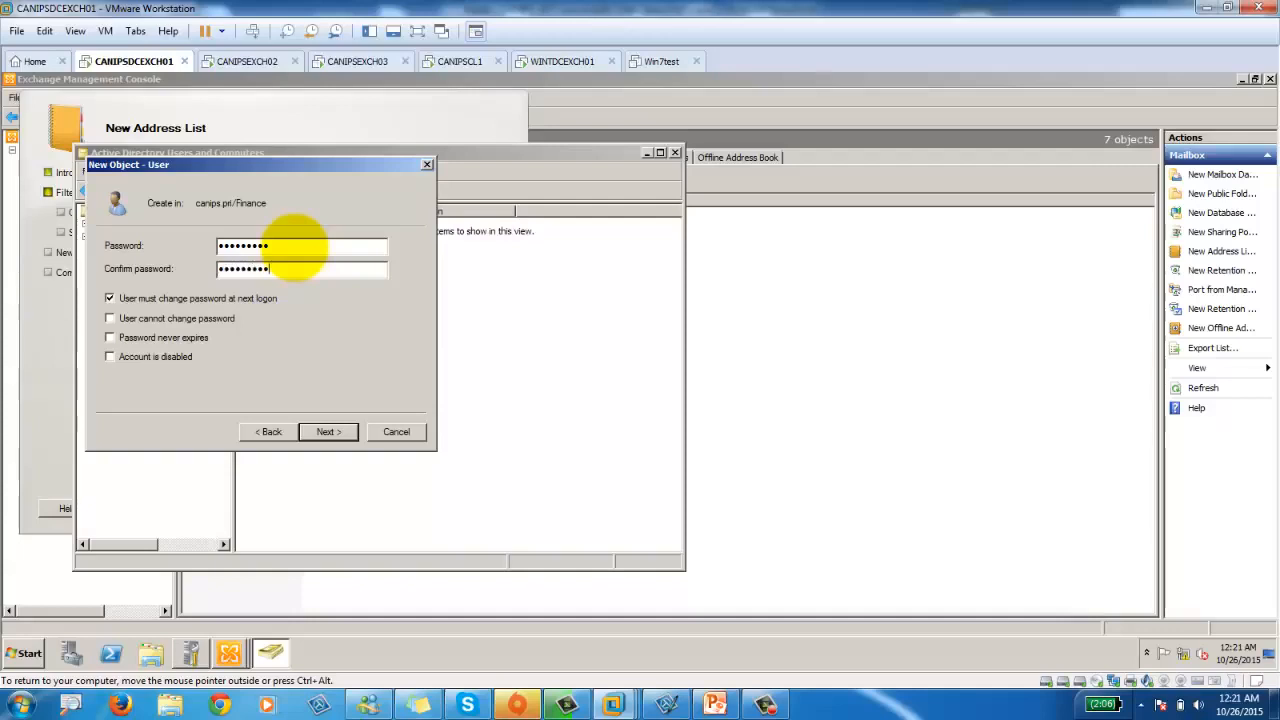
click(110, 298)
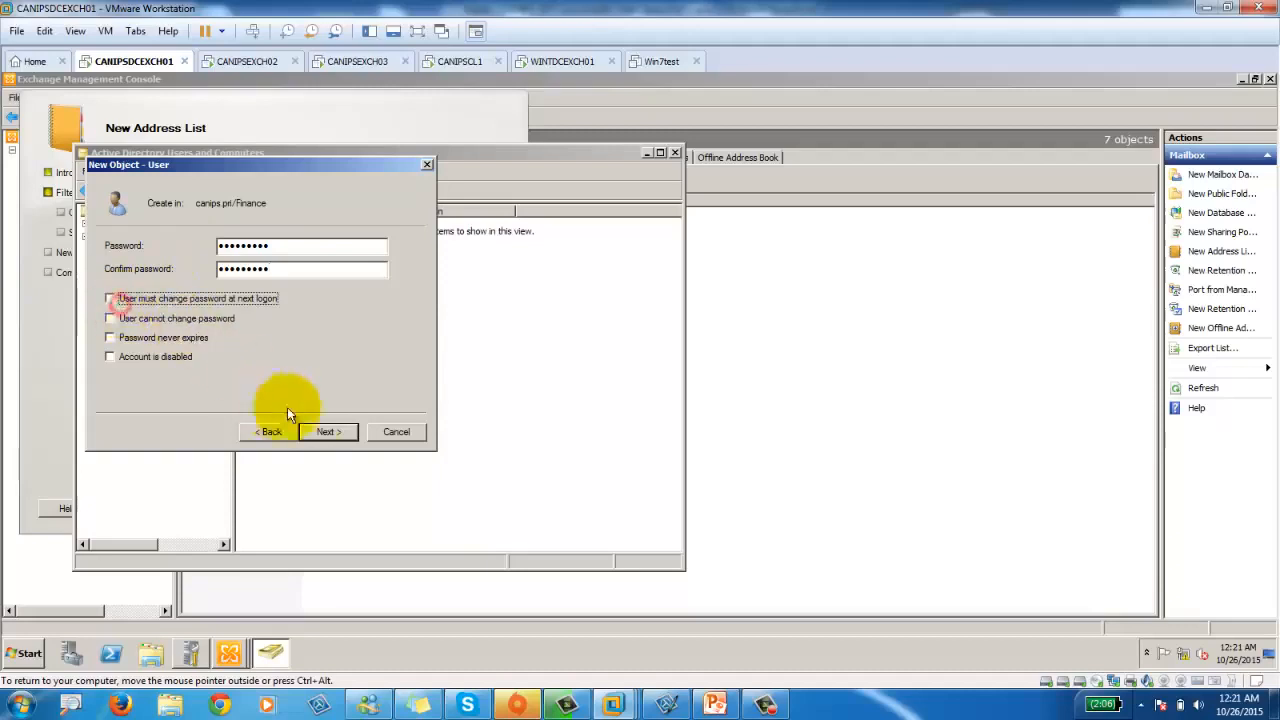
click(333, 432)
click(332, 432)
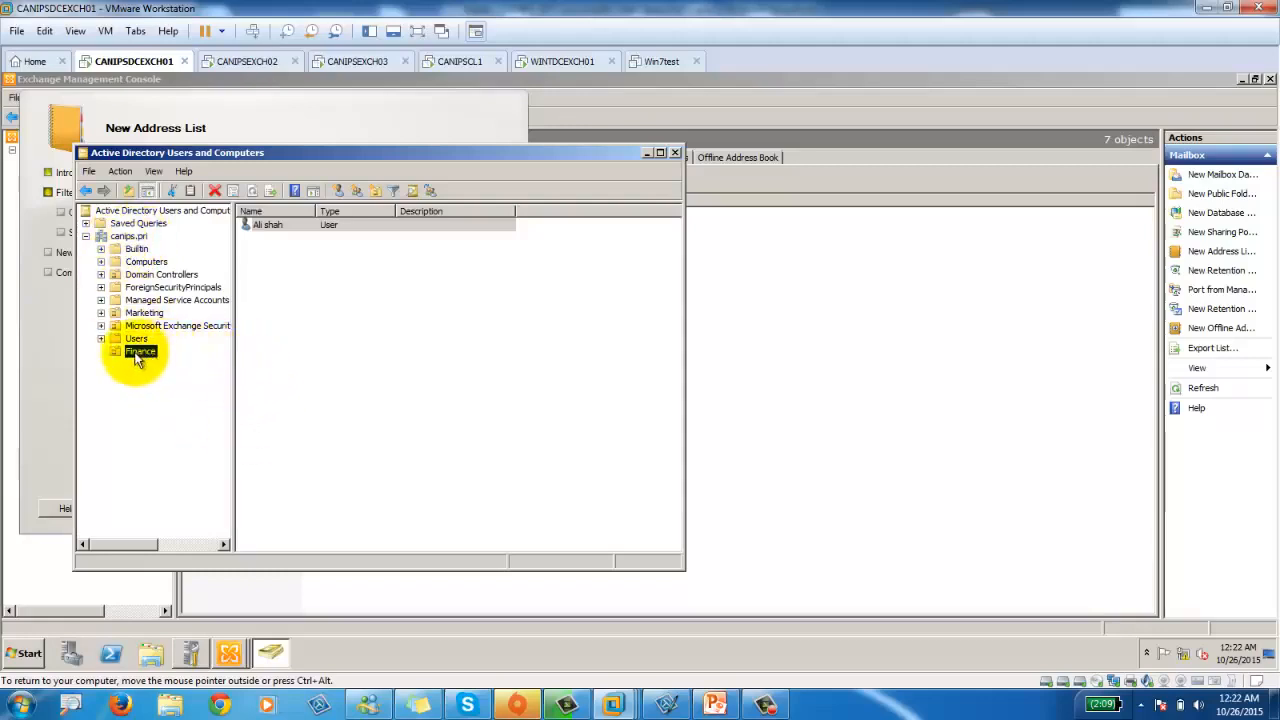
Enter Finance as the new user's Department on the Organization tab and save it.
double_click(275, 225)
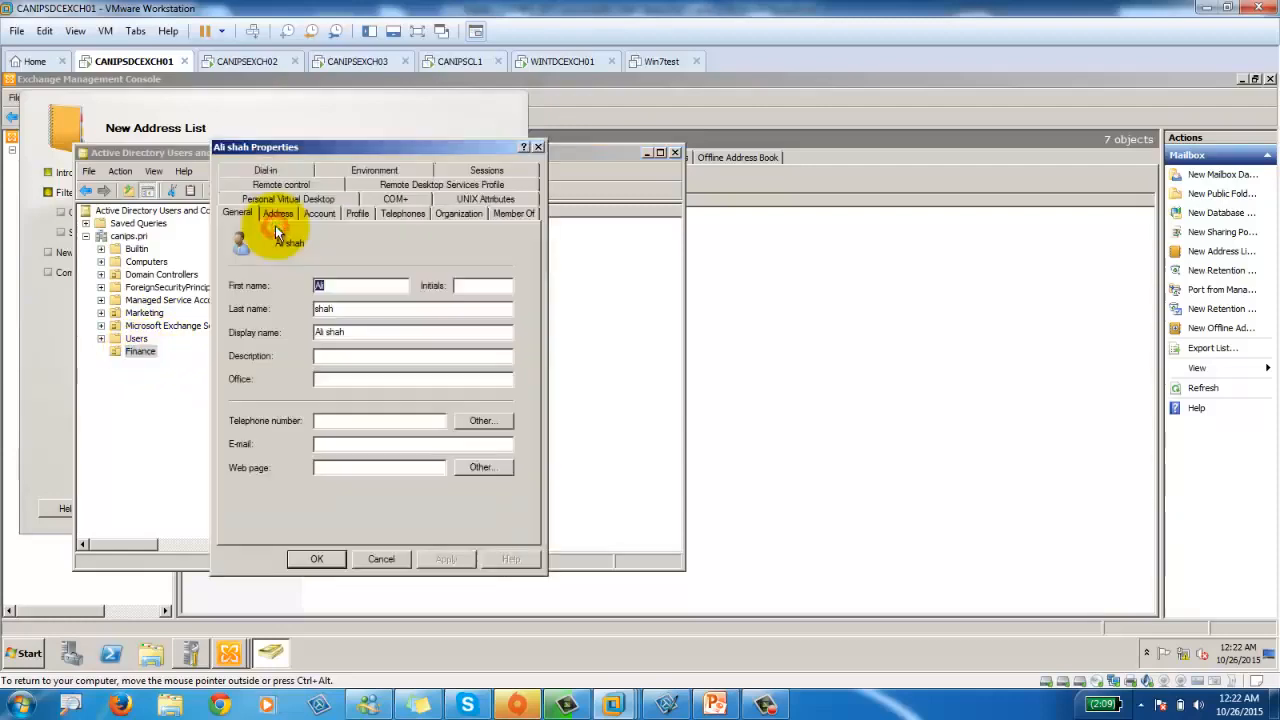
click(460, 216)
click(319, 272)
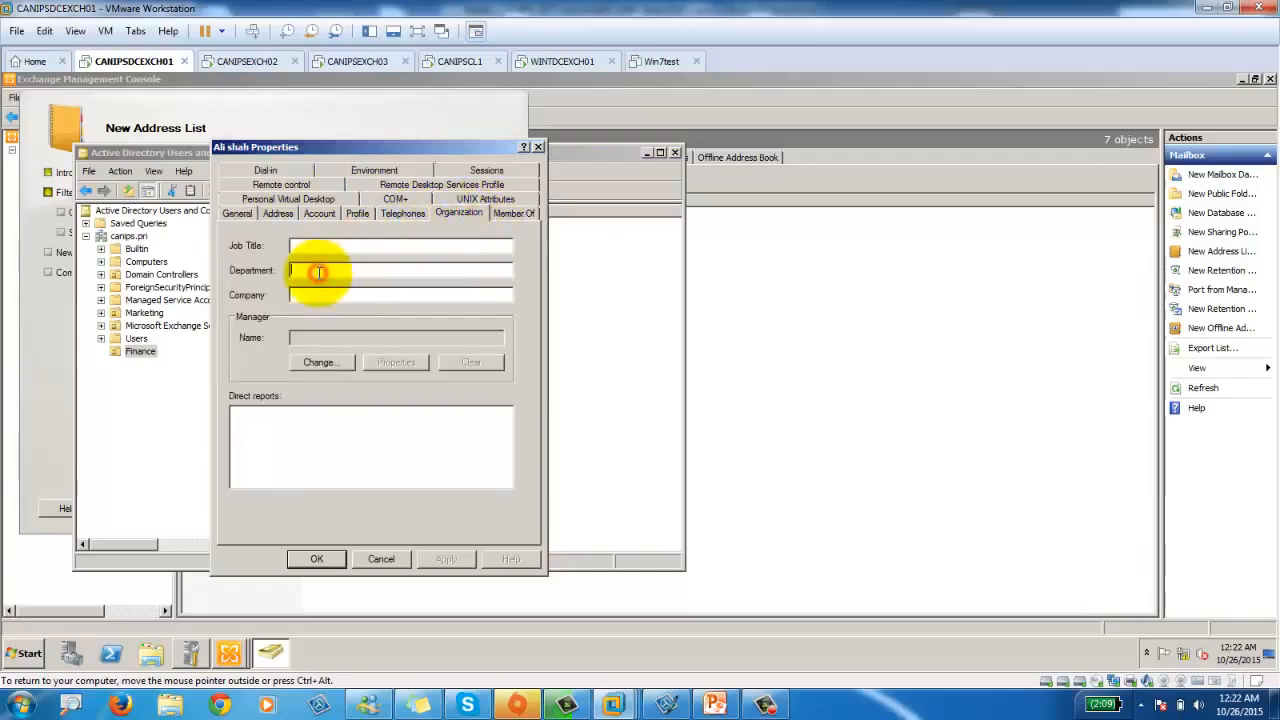
text(Finance)
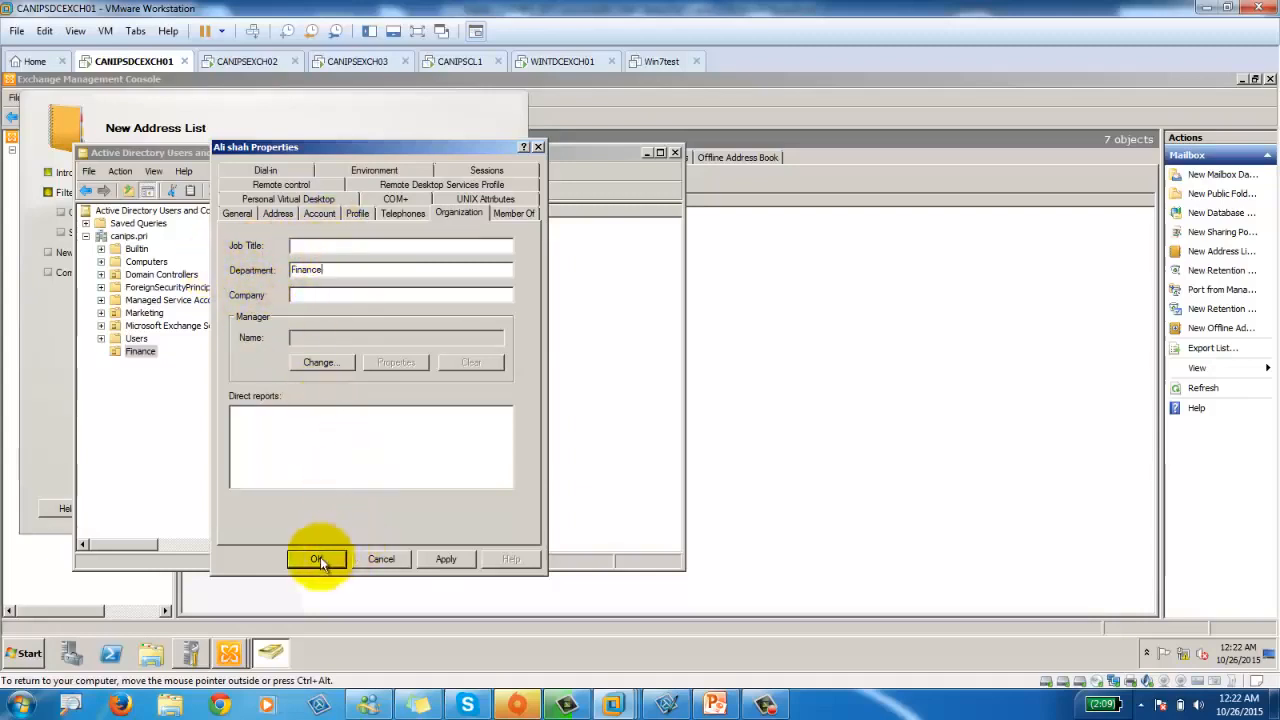
click(445, 558)
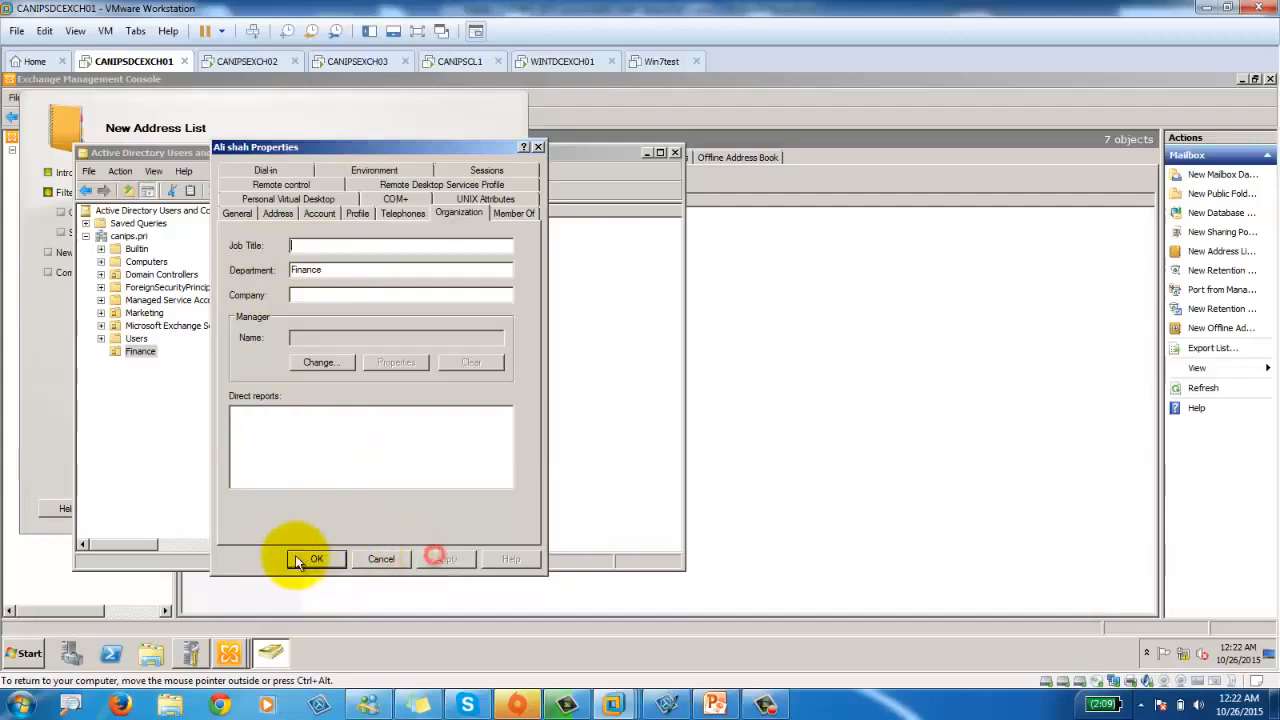
click(313, 560)
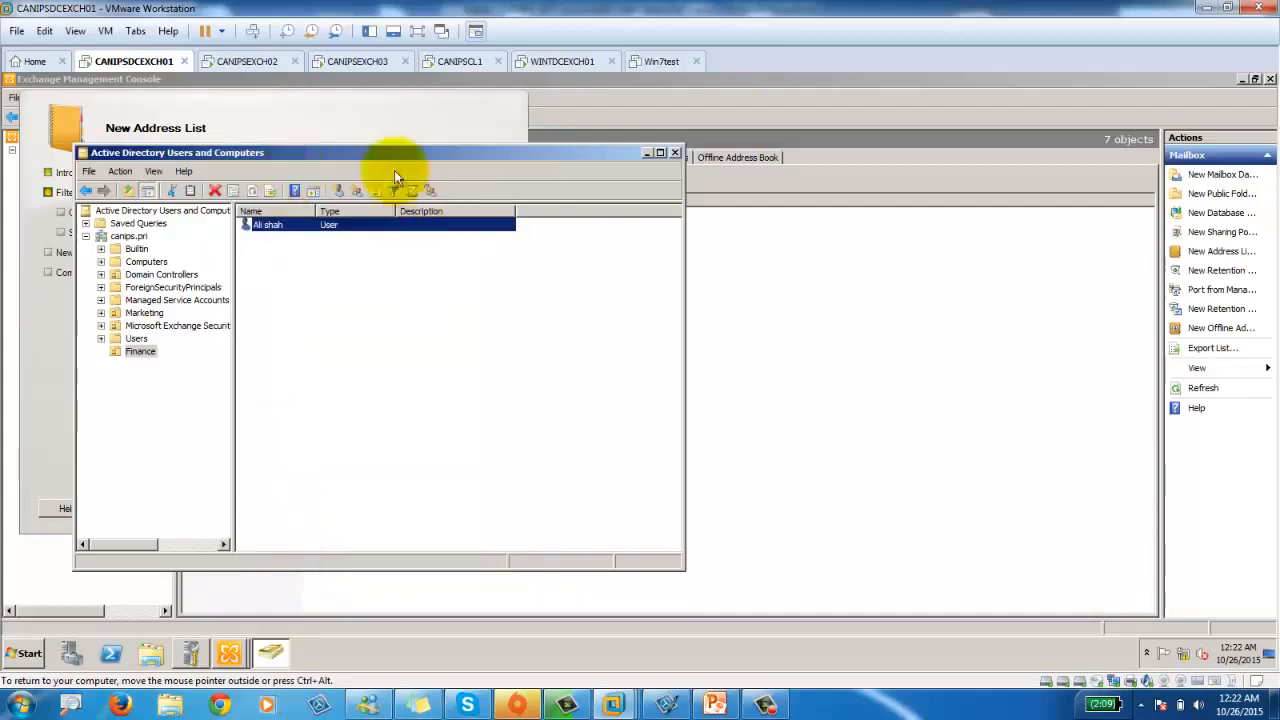
click(256, 104)
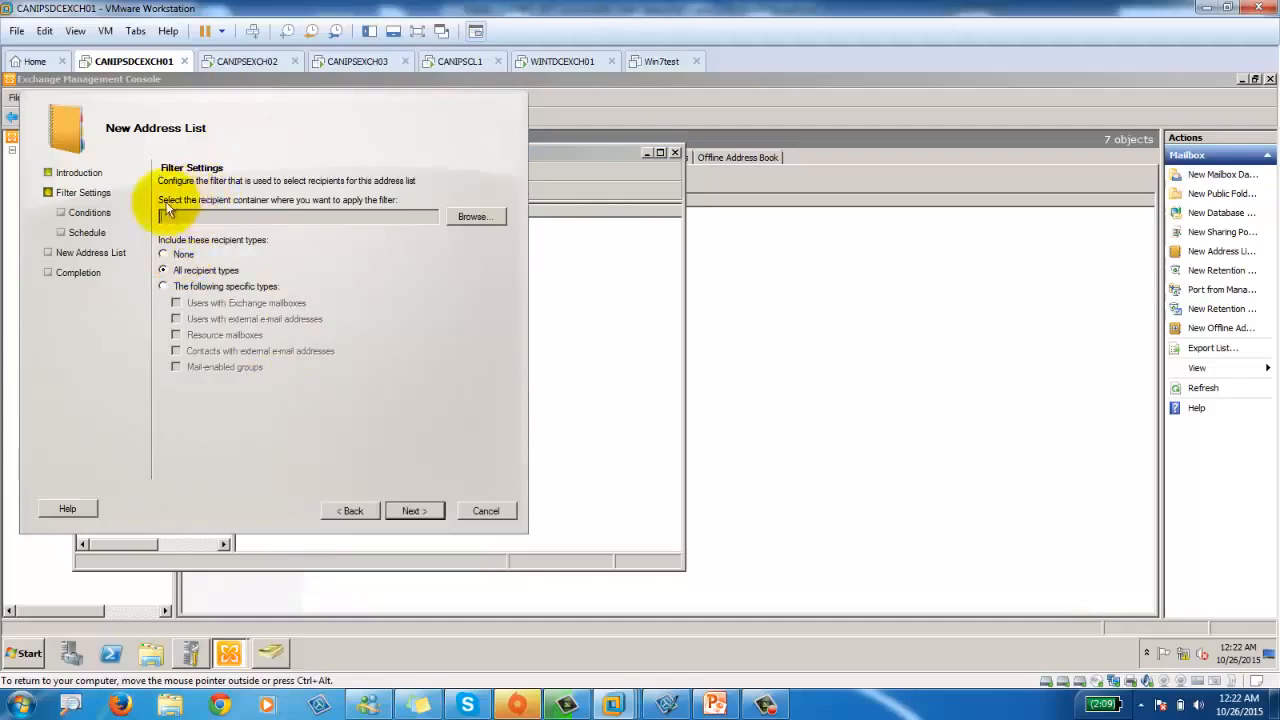
Pick the canips.pri/Finance unit as the recipient container and move on to the conditions.
click(488, 214)
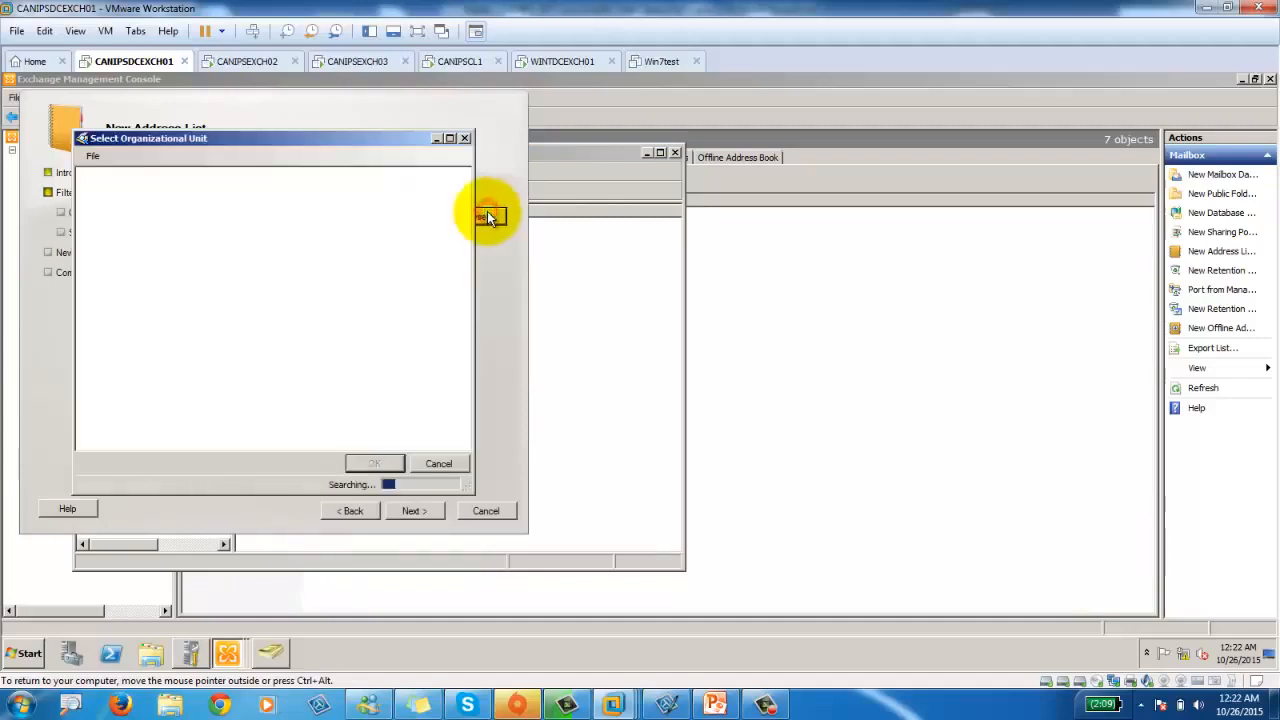
click(85, 174)
click(85, 174)
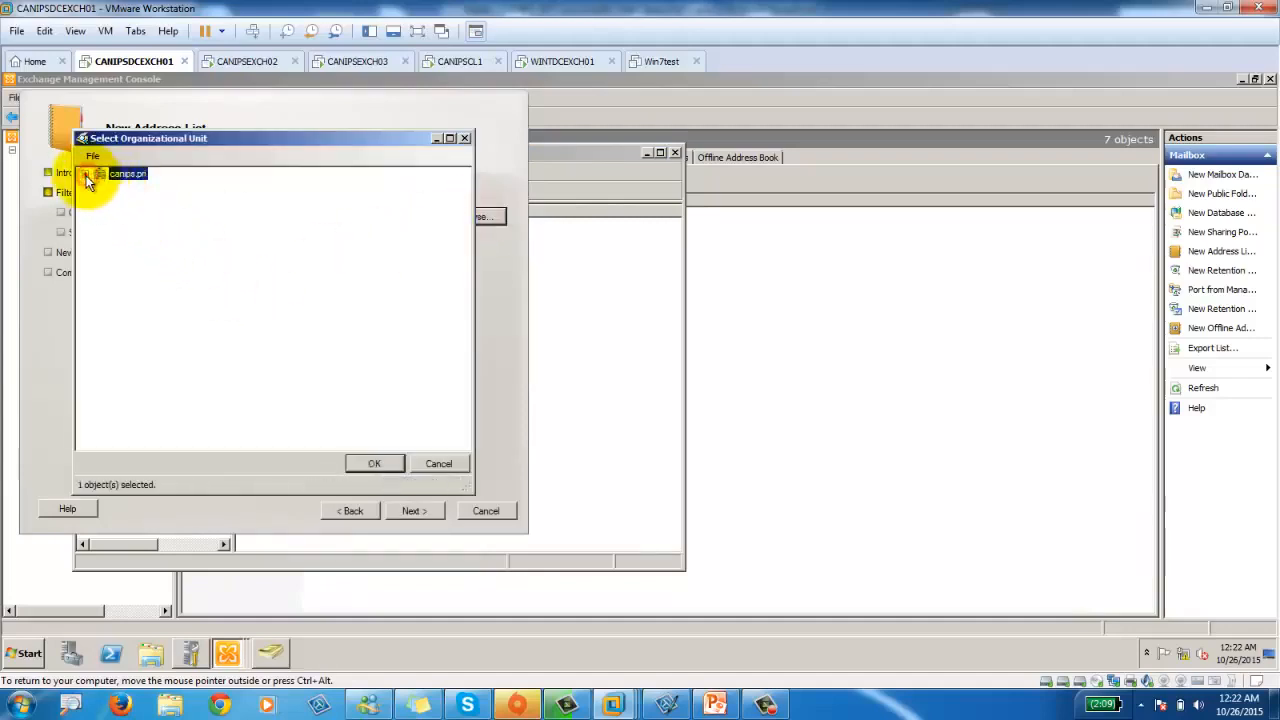
click(85, 174)
click(140, 186)
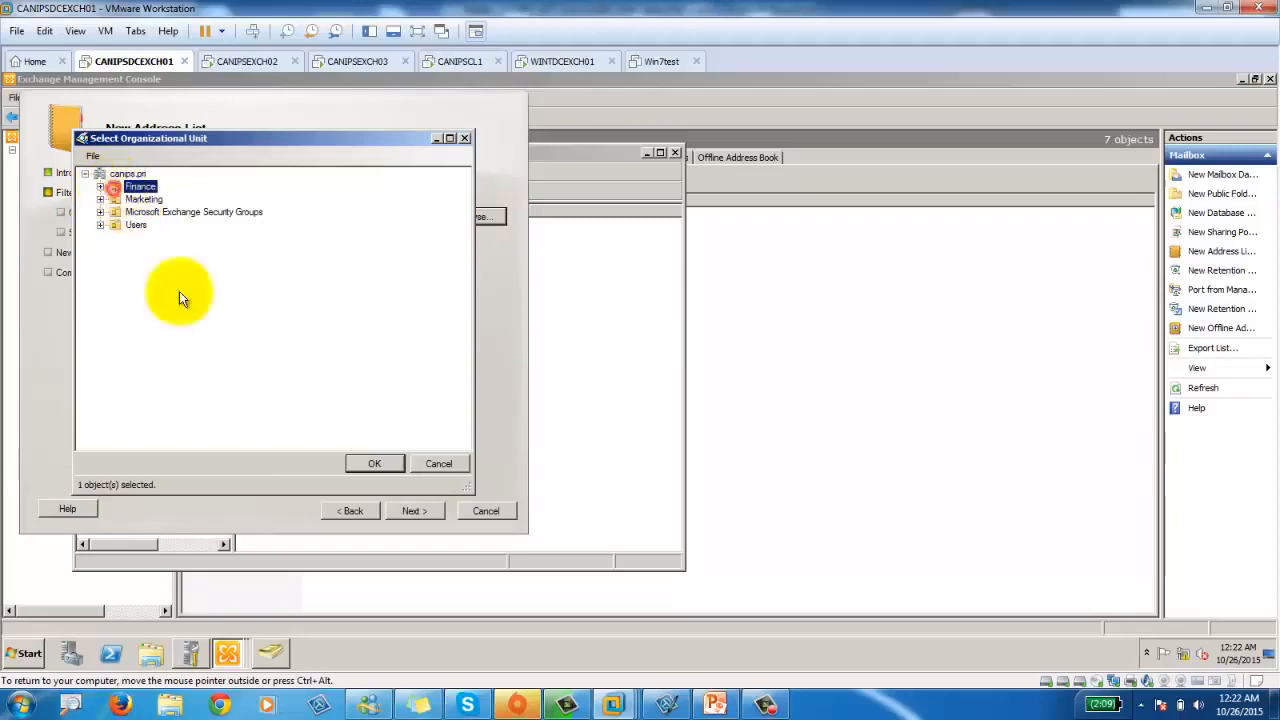
click(372, 464)
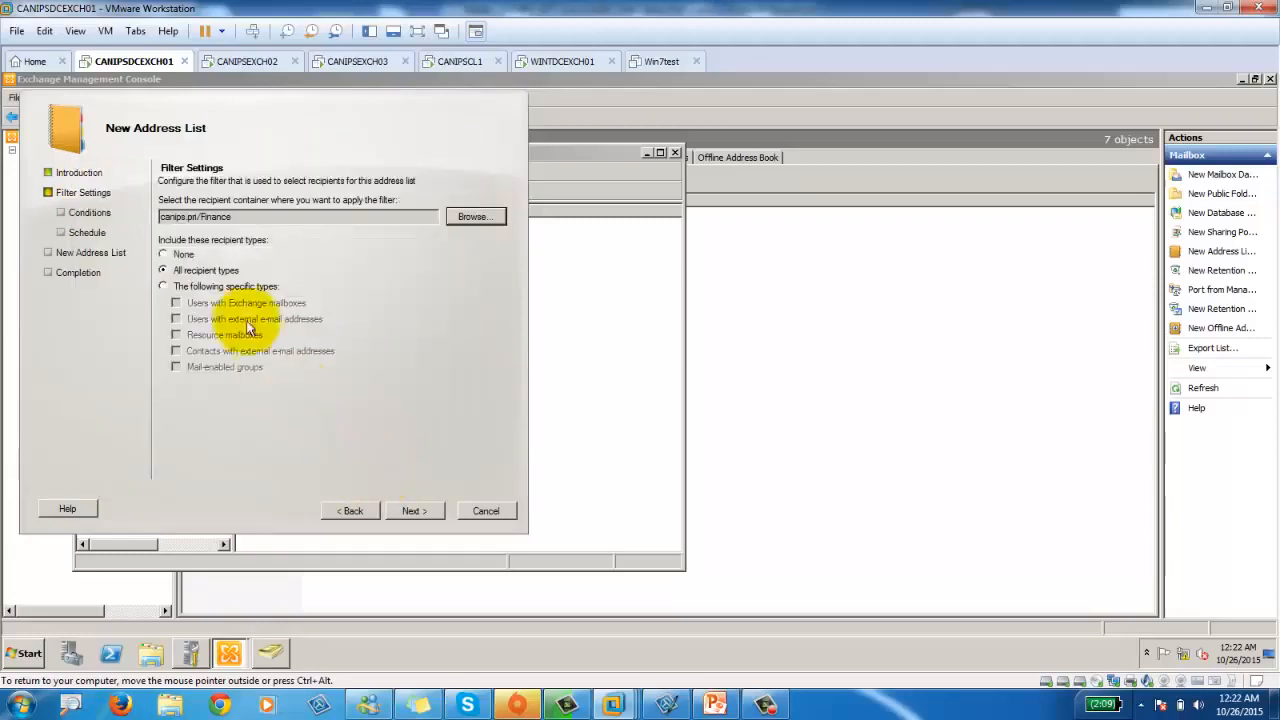
click(412, 511)
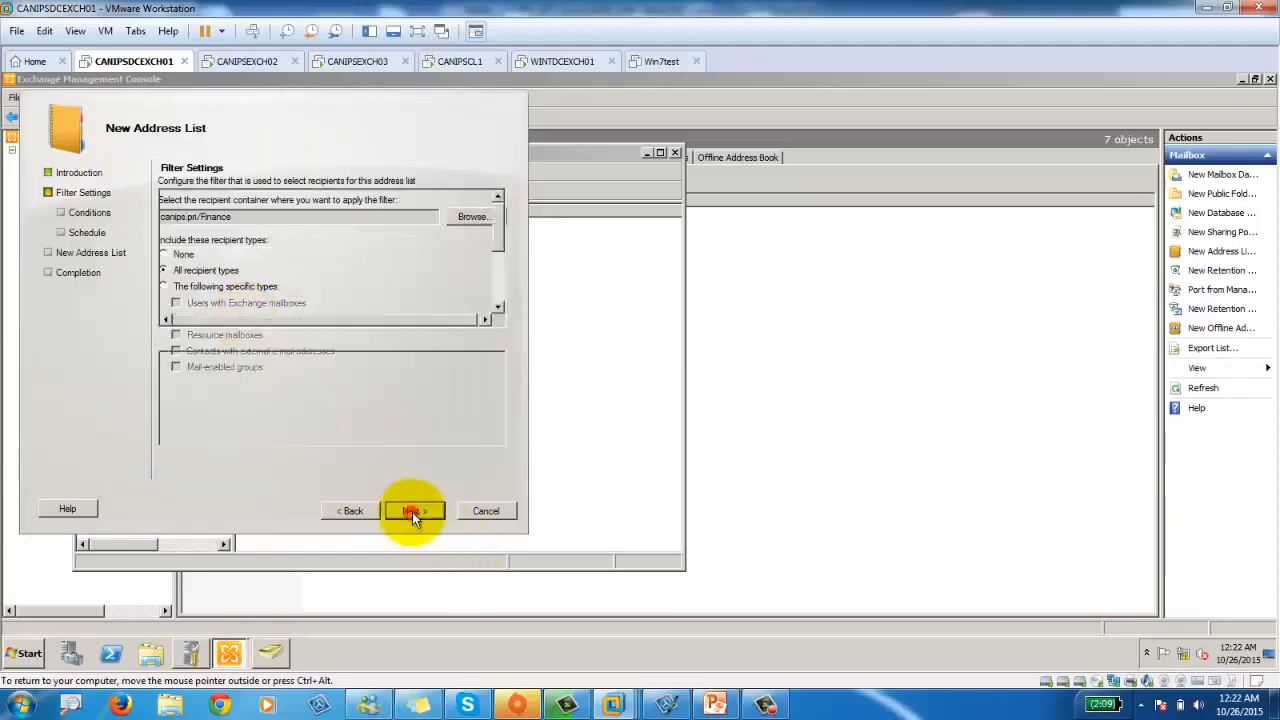
Replace the container with the whole canips.pri domain and return to the Conditions page.
click(354, 512)
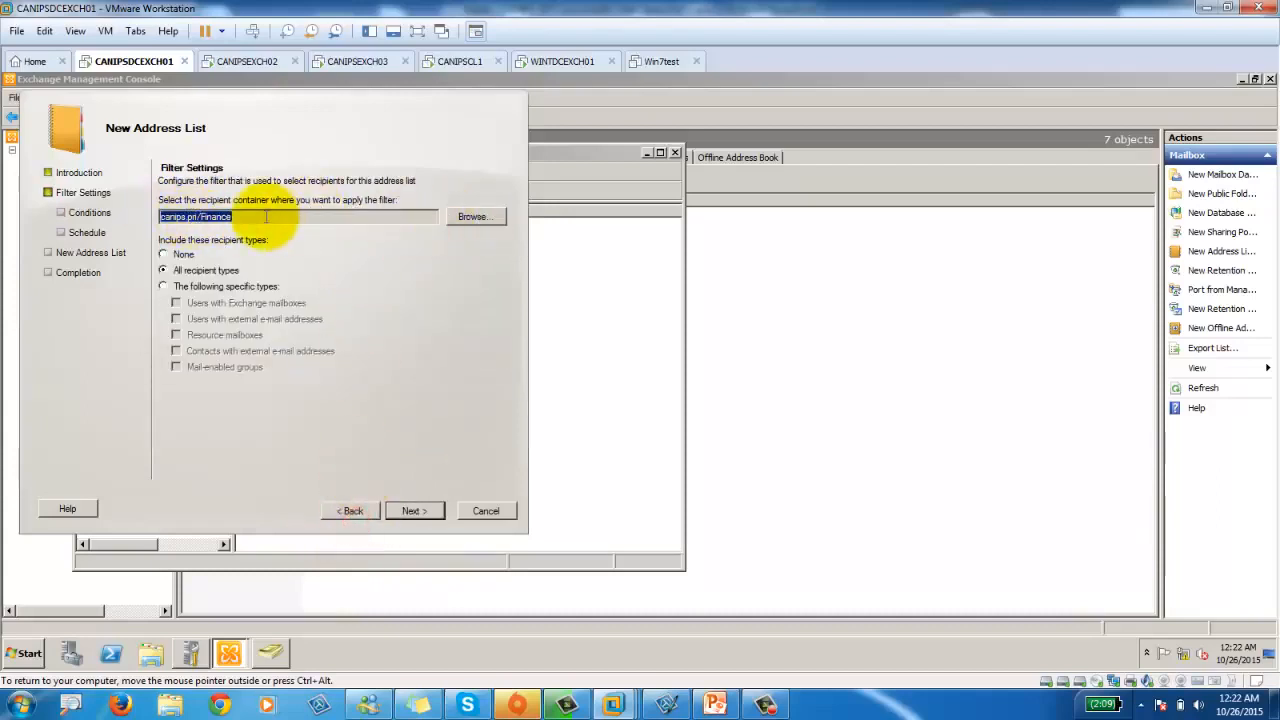
click(412, 511)
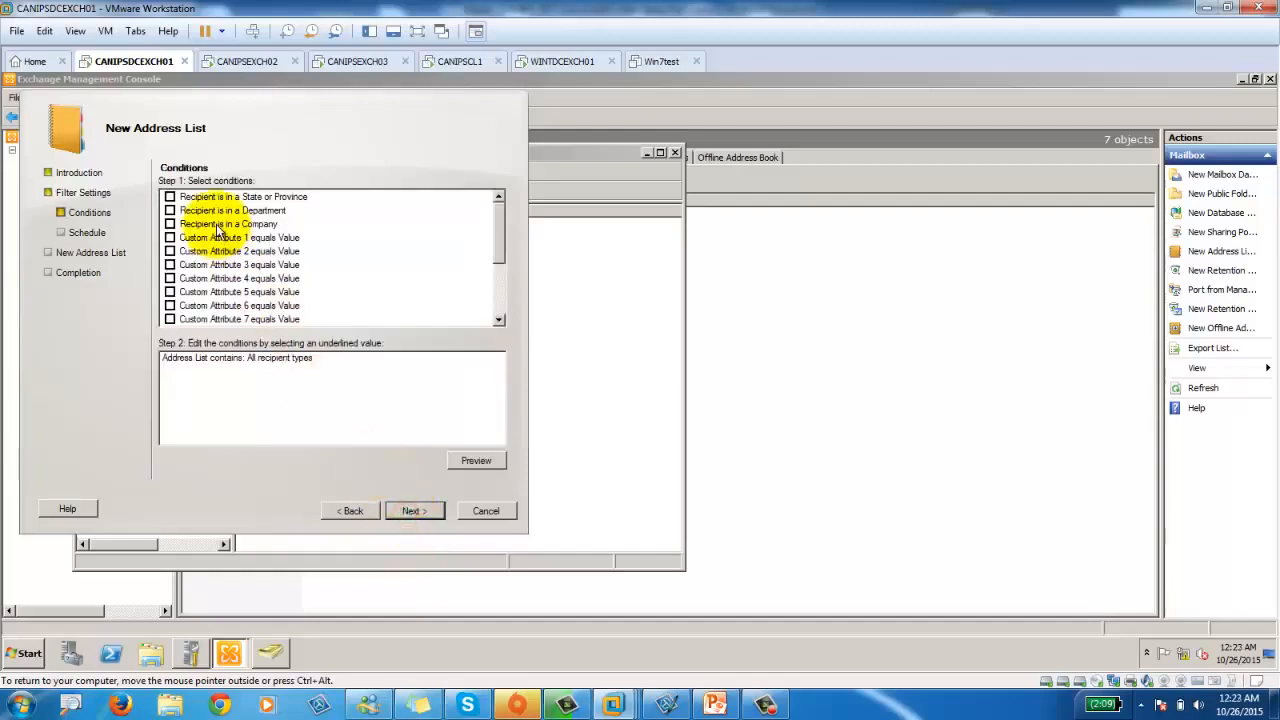
click(350, 511)
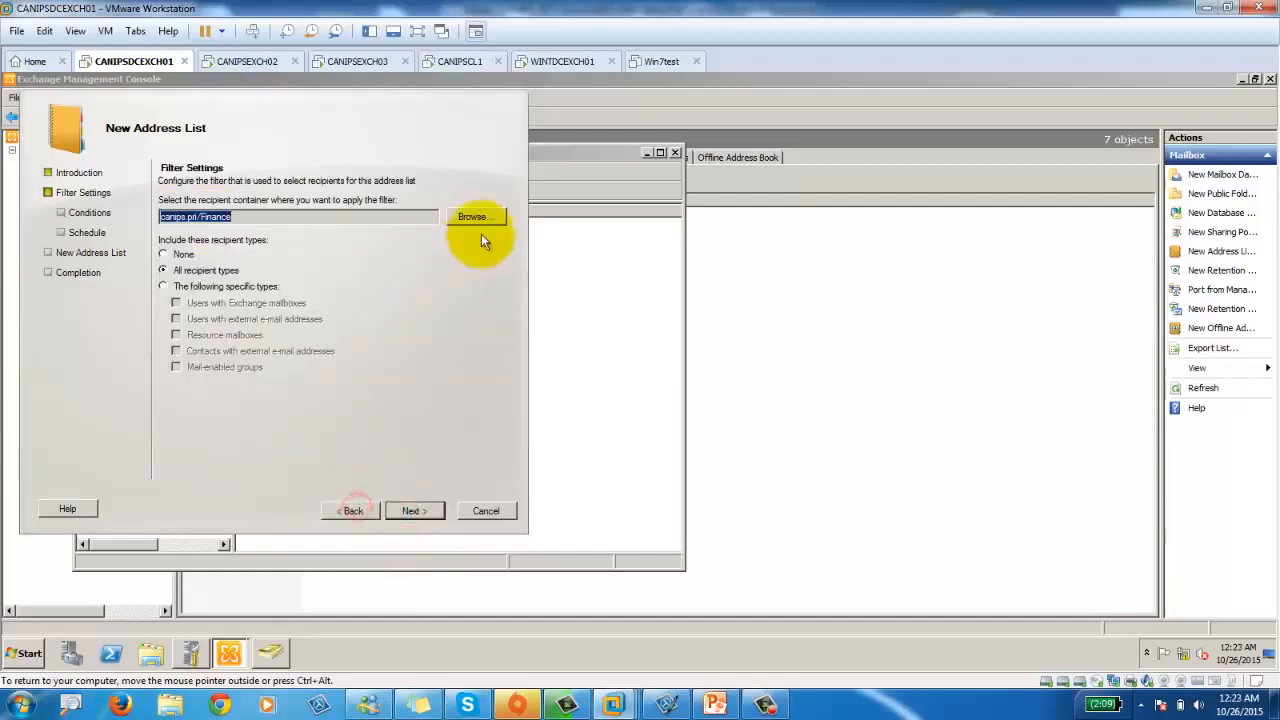
click(473, 216)
click(86, 174)
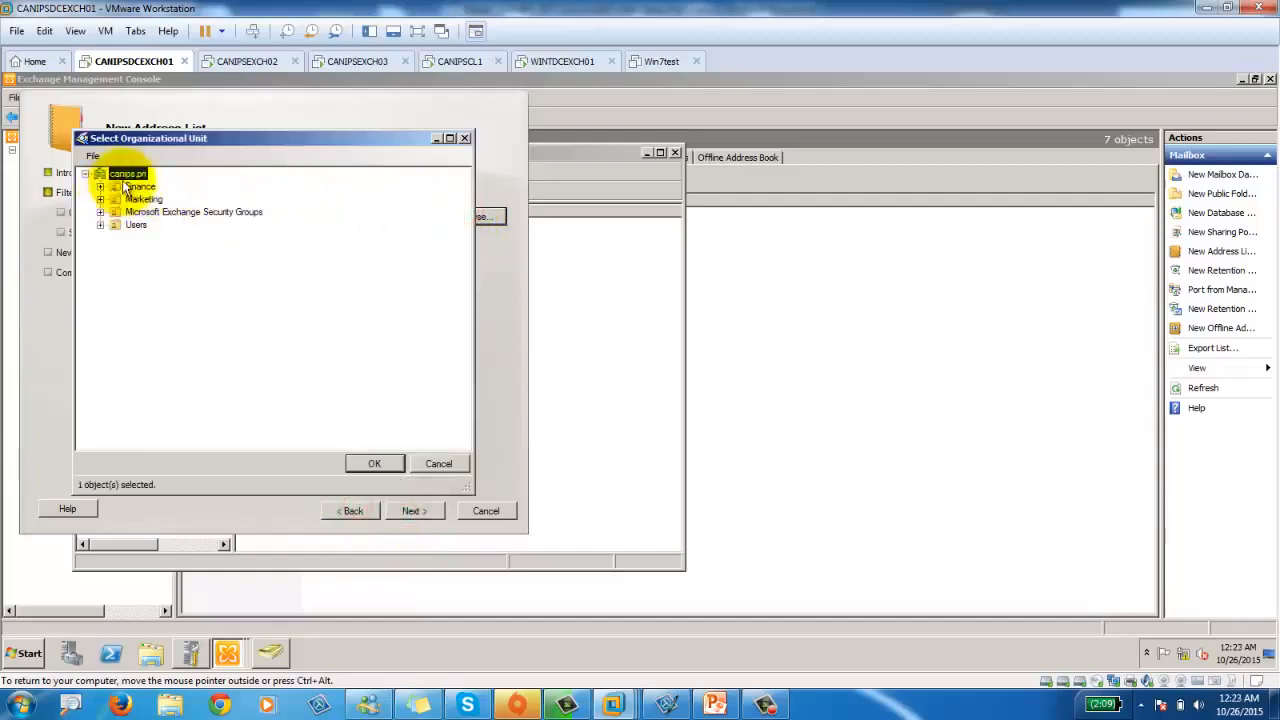
click(372, 464)
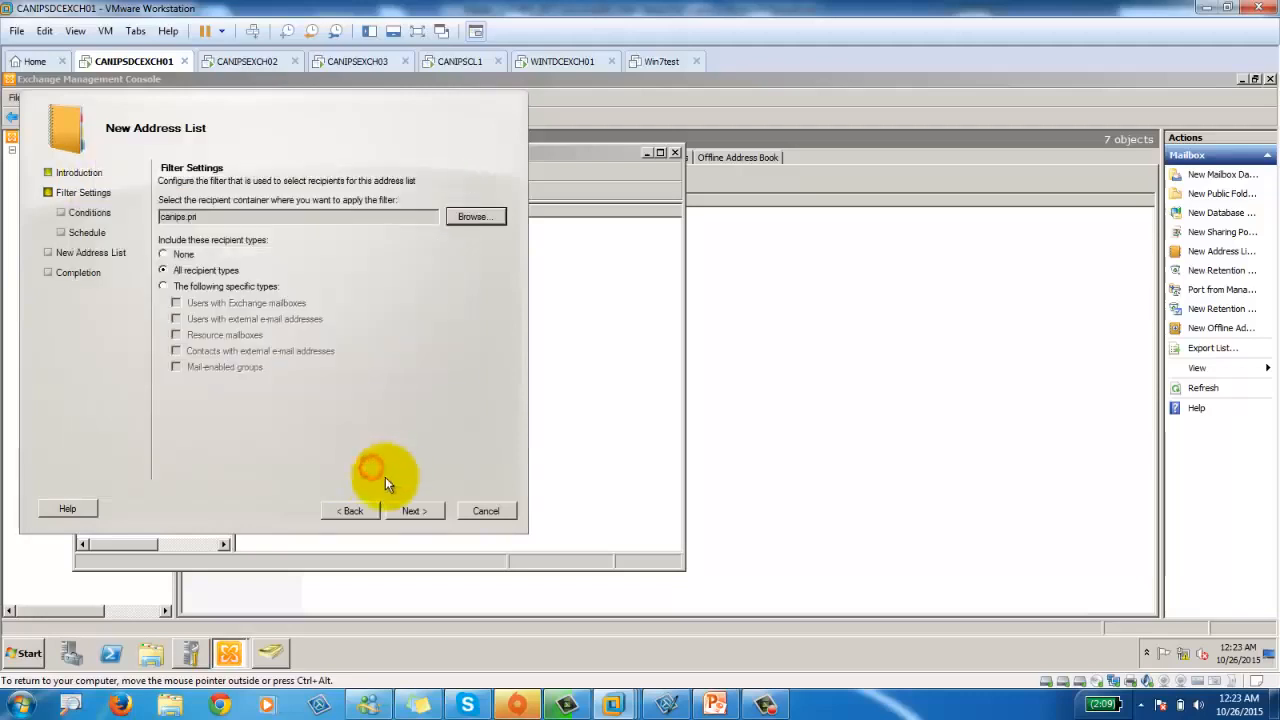
click(415, 511)
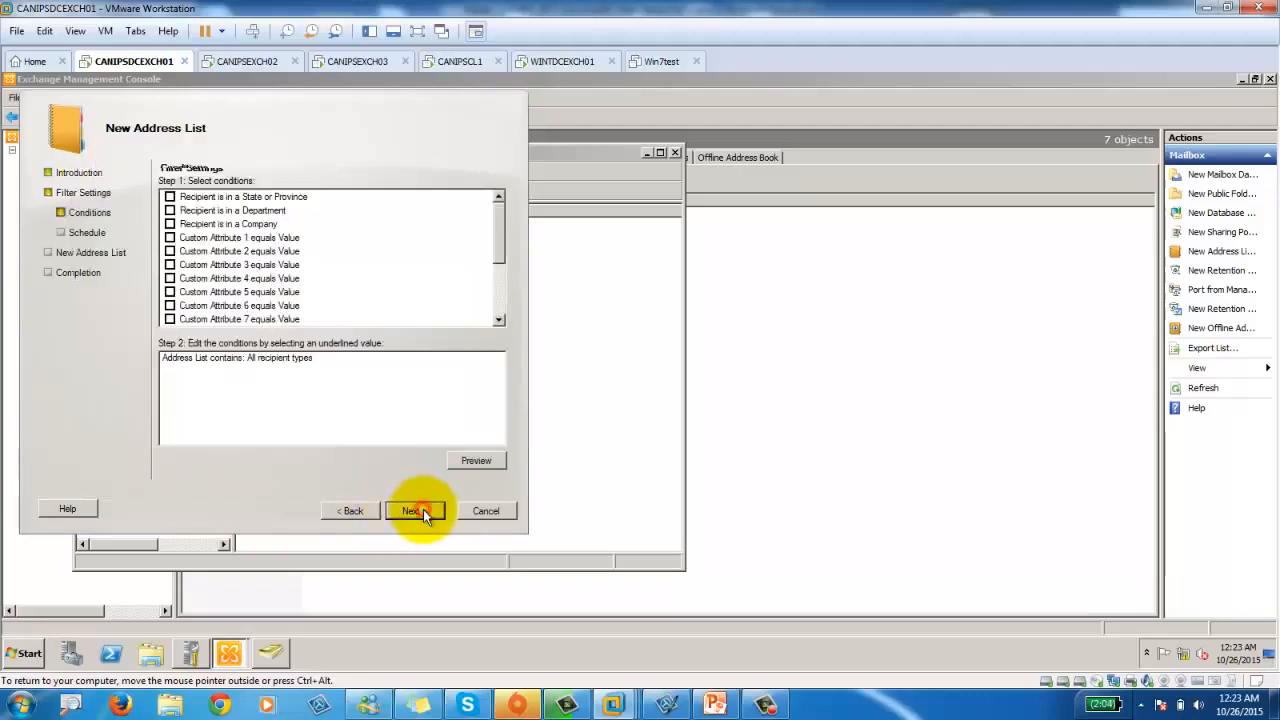
Add a Department condition with the value 'finance'.
click(170, 211)
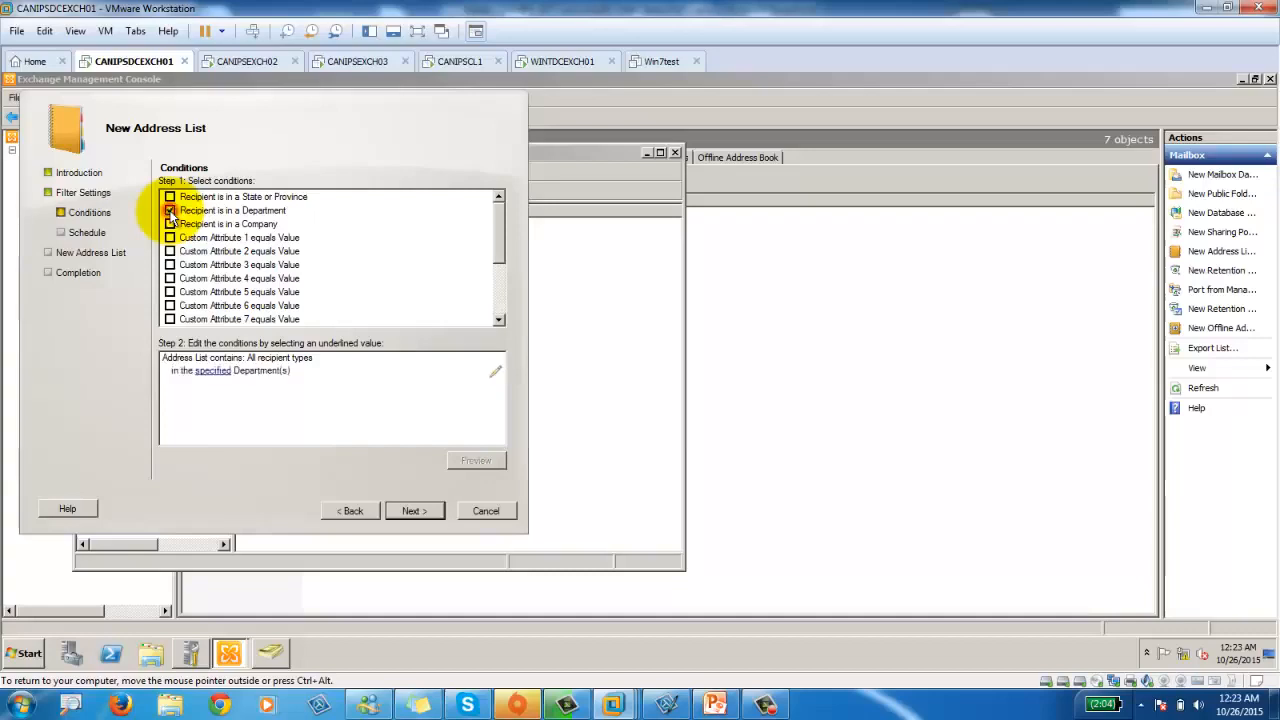
click(214, 372)
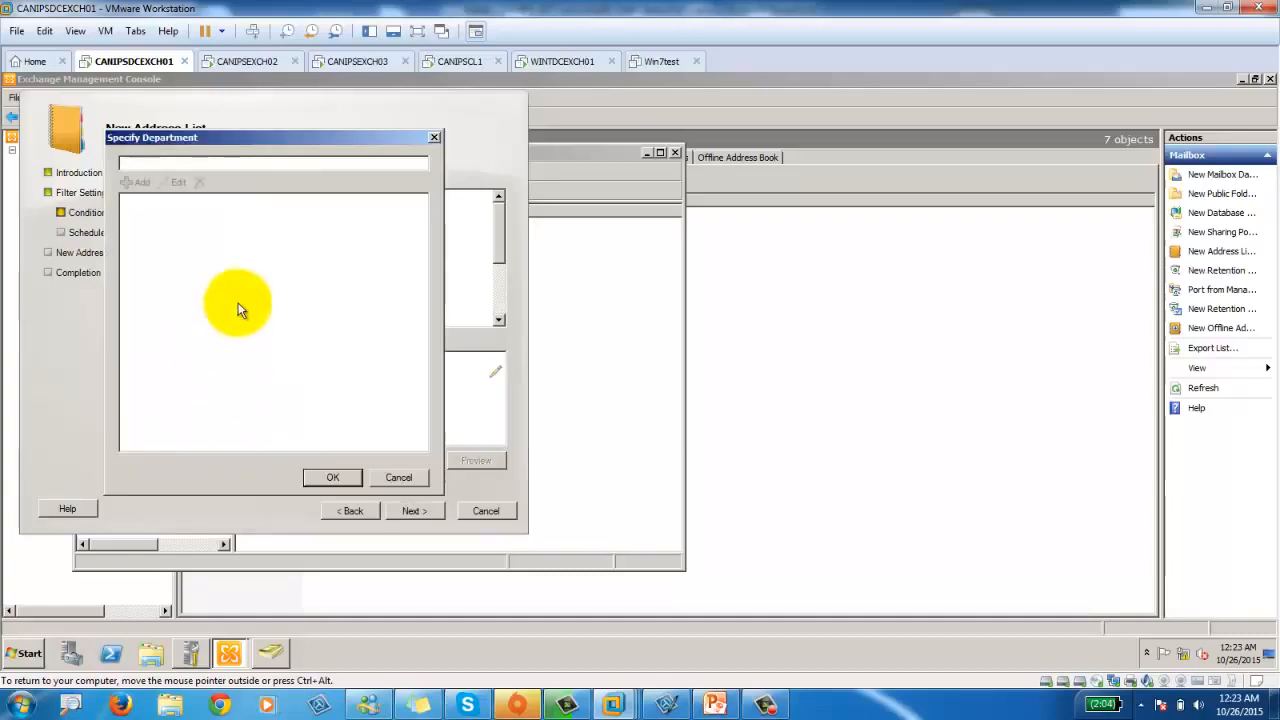
text(finance)
click(142, 181)
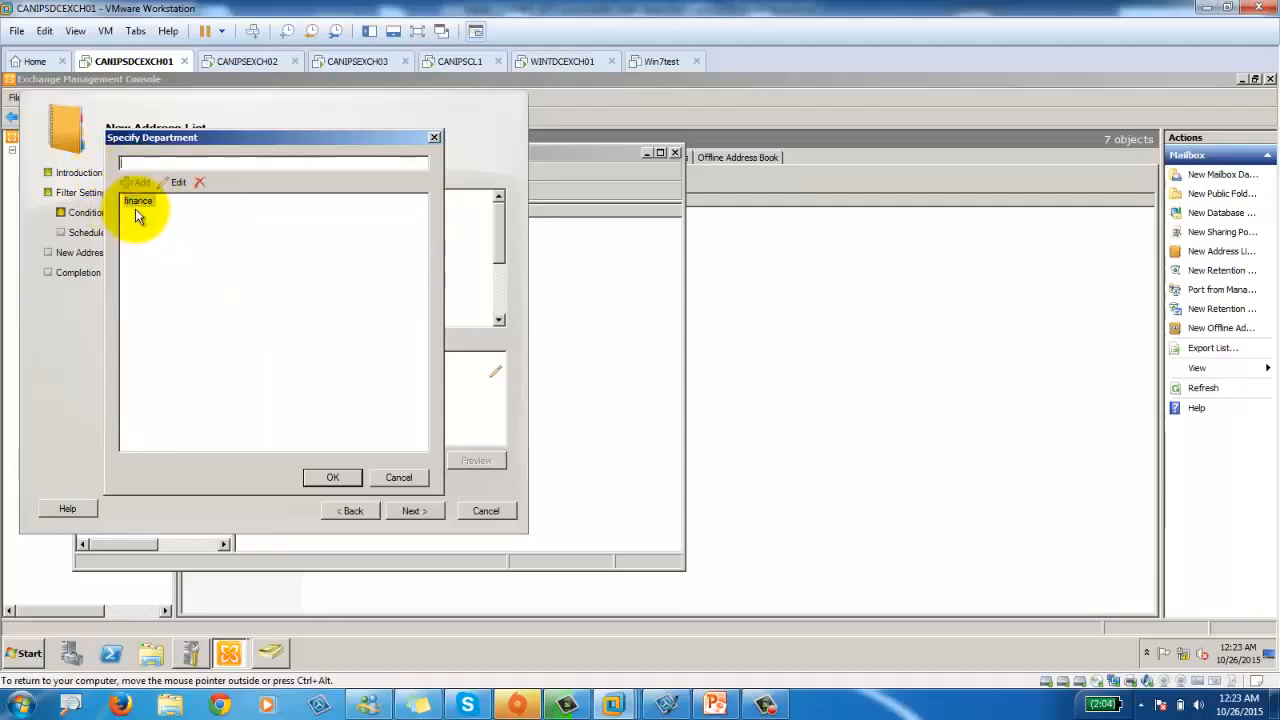
click(331, 477)
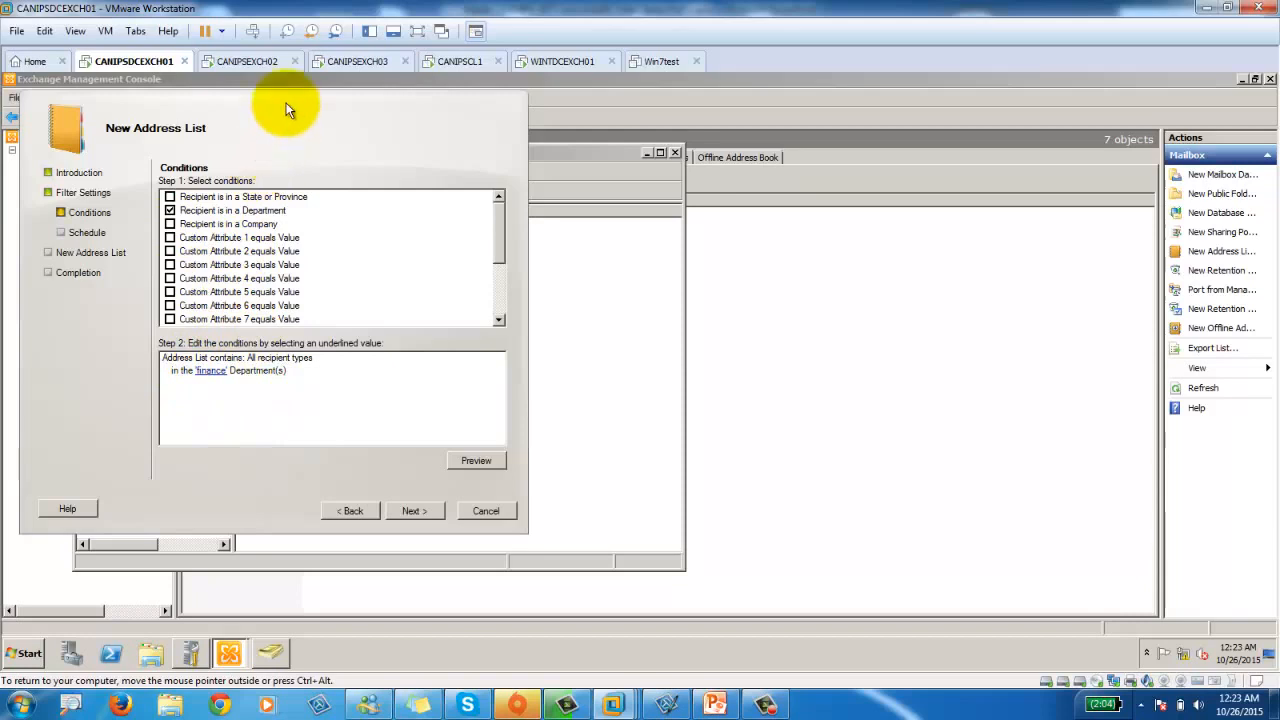
Close the empty recipient preview and cancel the New Address List wizard.
drag(285, 108, 592, 129)
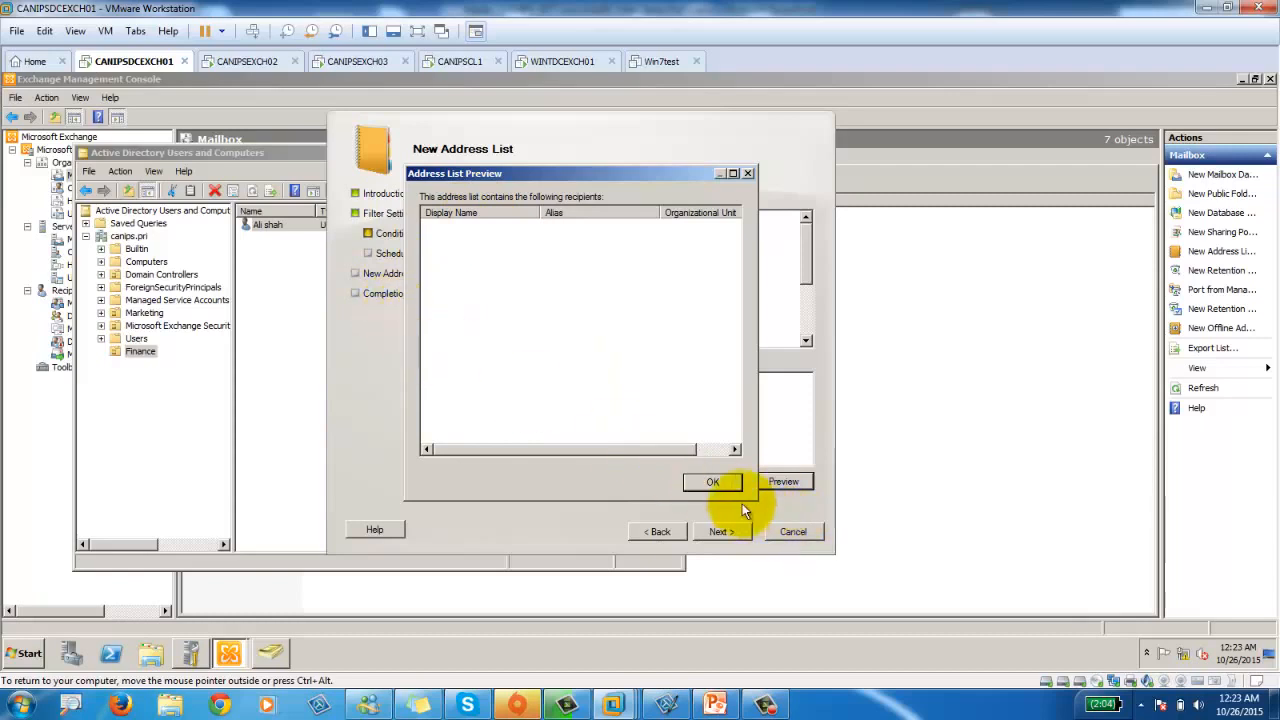
click(706, 480)
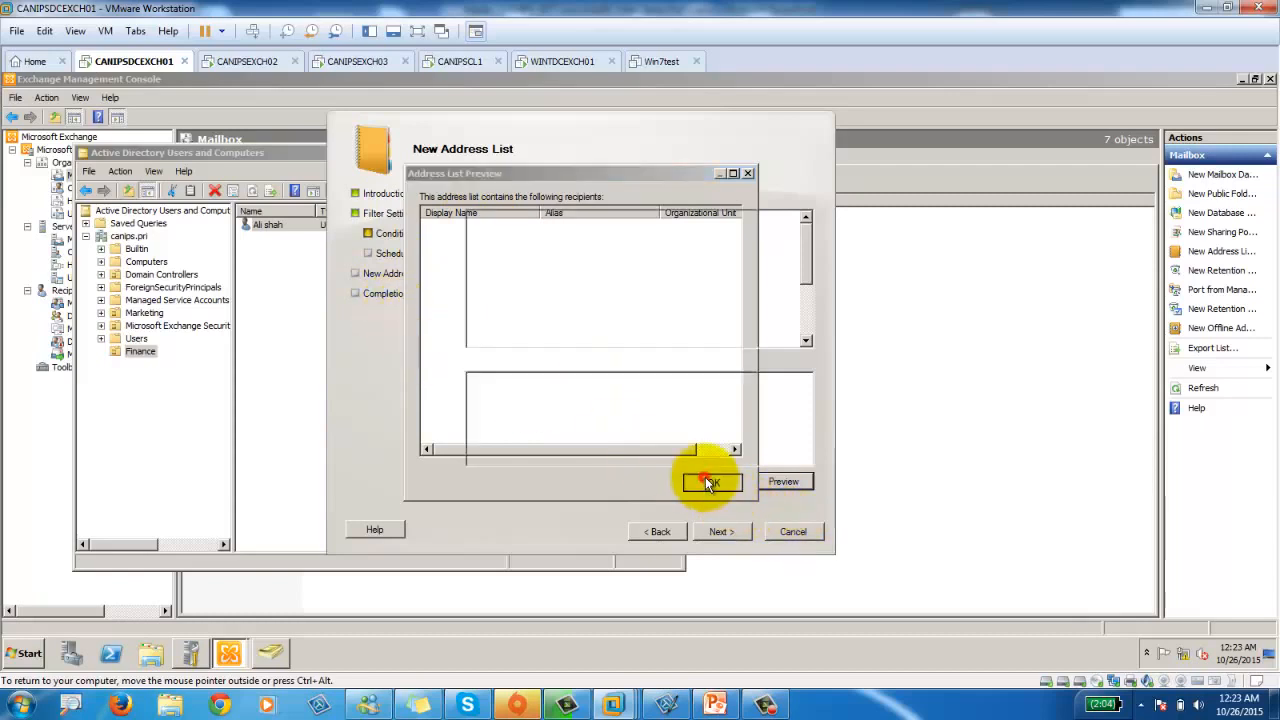
click(786, 531)
Confirm abandoning the wizard and open the Finance user's properties in Active Directory Users and Computers.
click(567, 363)
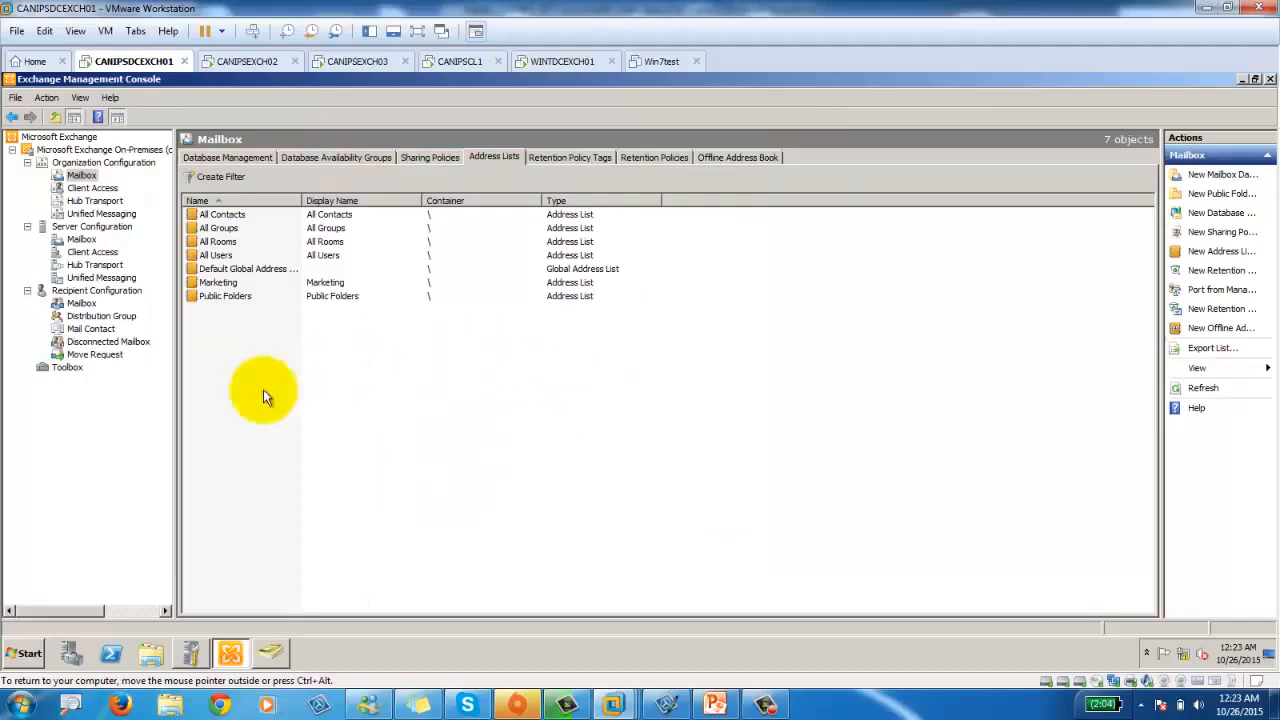
click(270, 653)
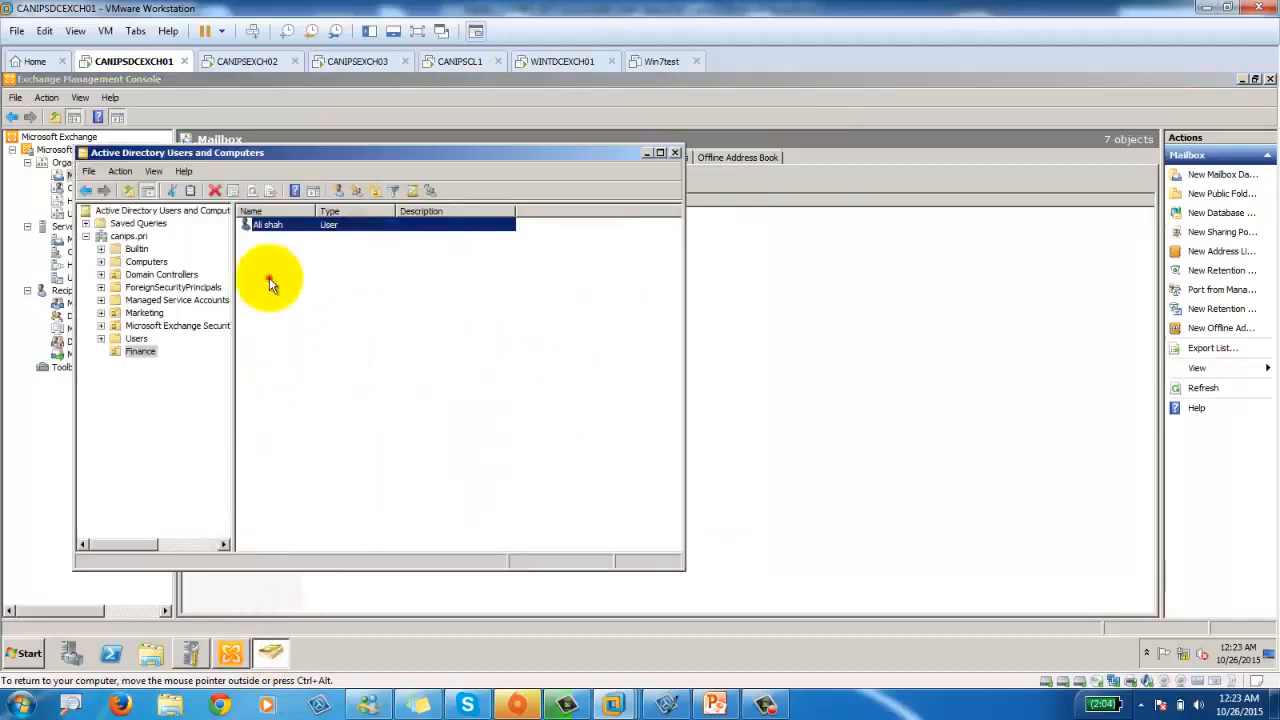
click(269, 277)
click(264, 226)
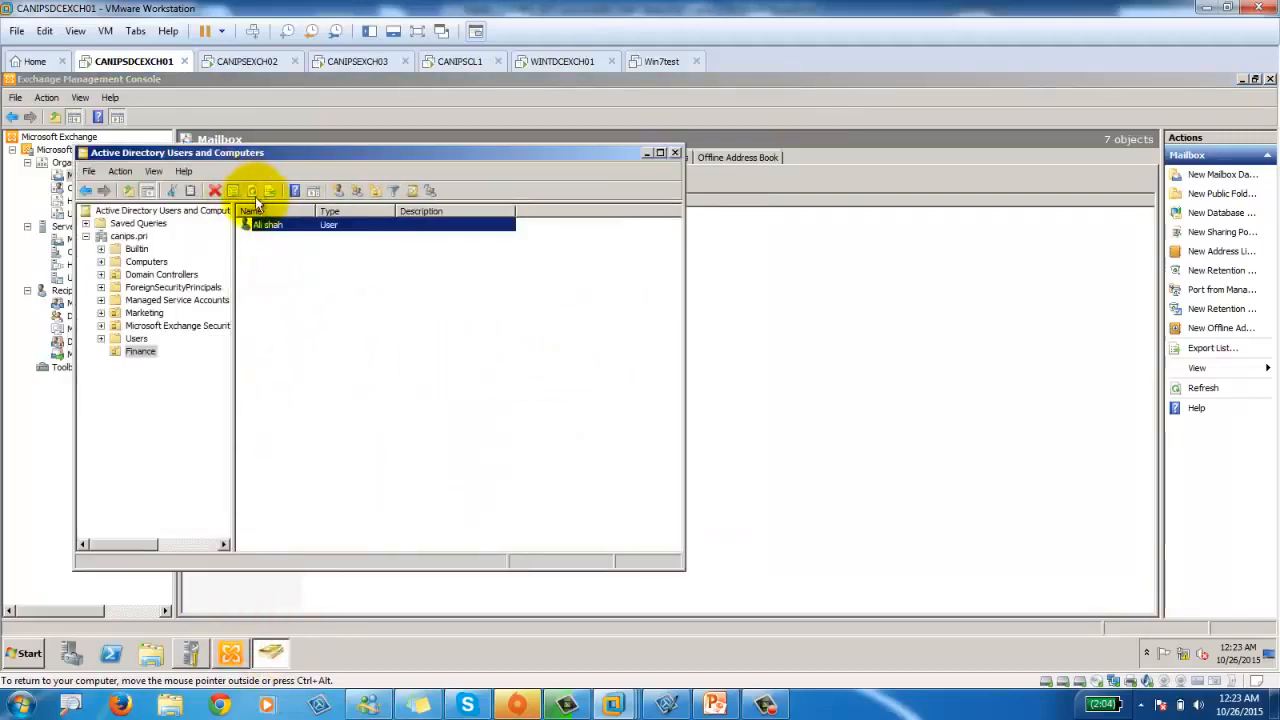
double_click(266, 224)
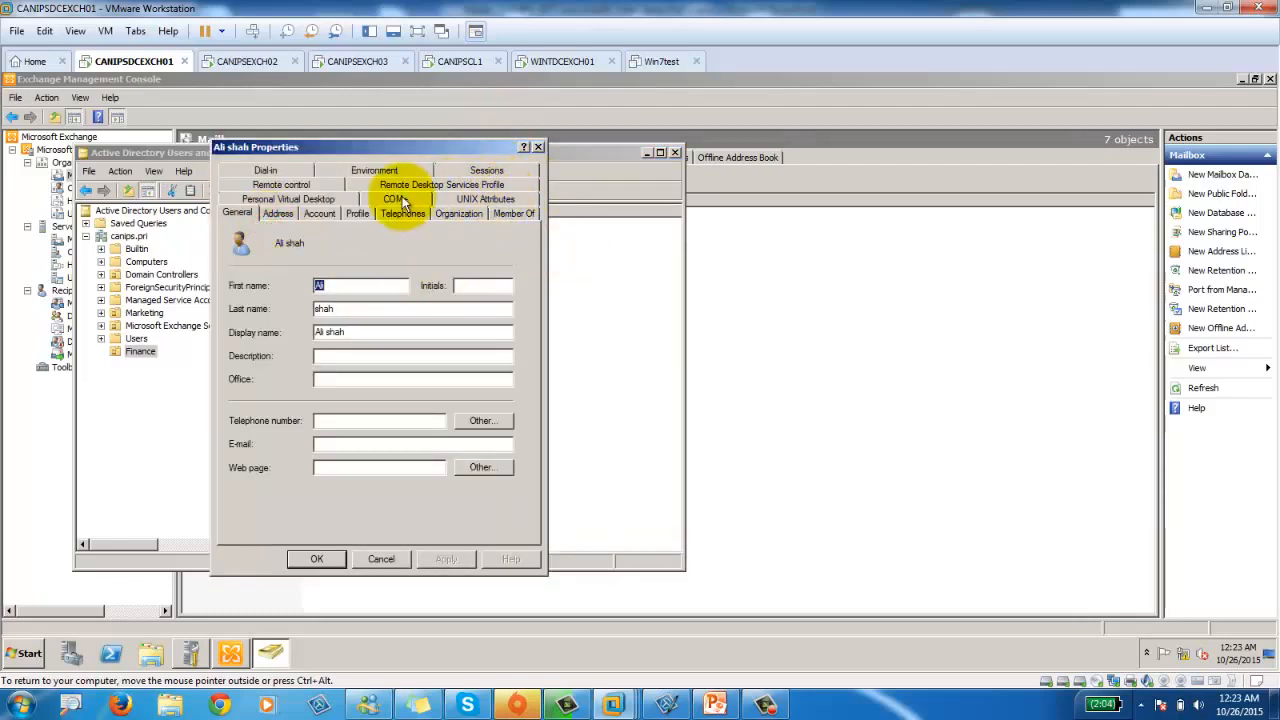
Check the user's Department on the Organization tab, then return to Exchange's Address Lists.
click(469, 210)
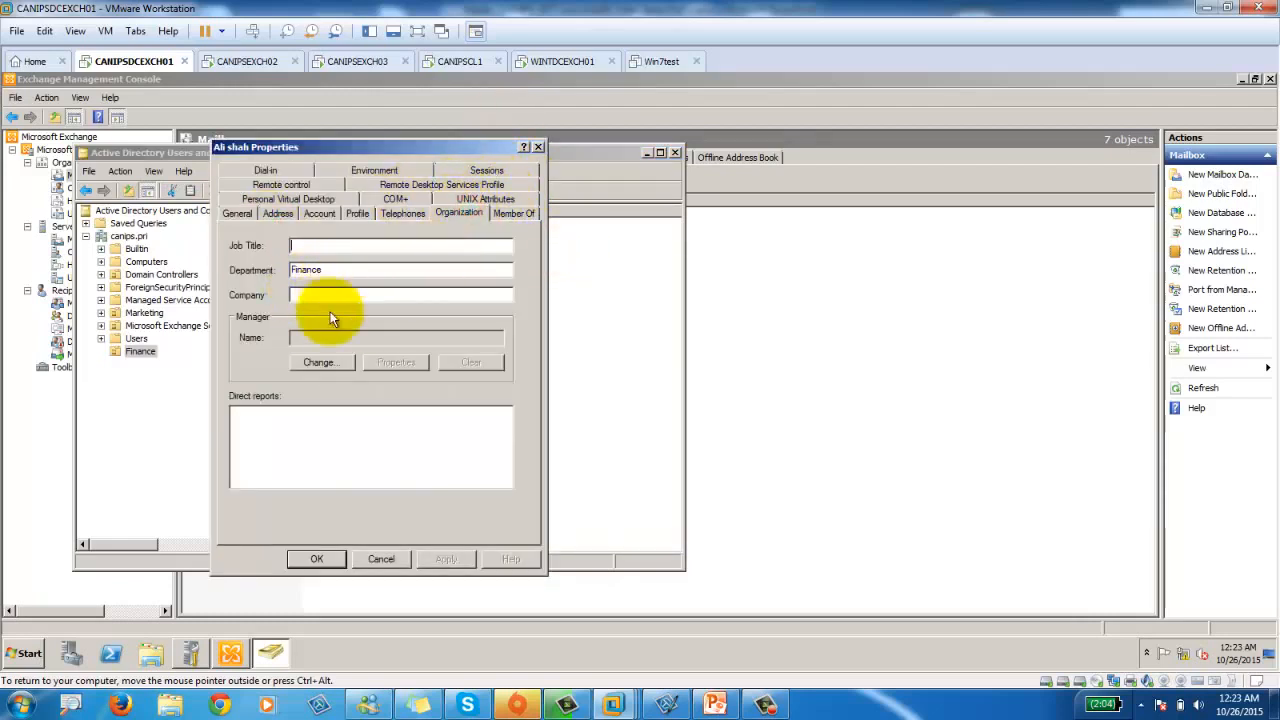
click(384, 560)
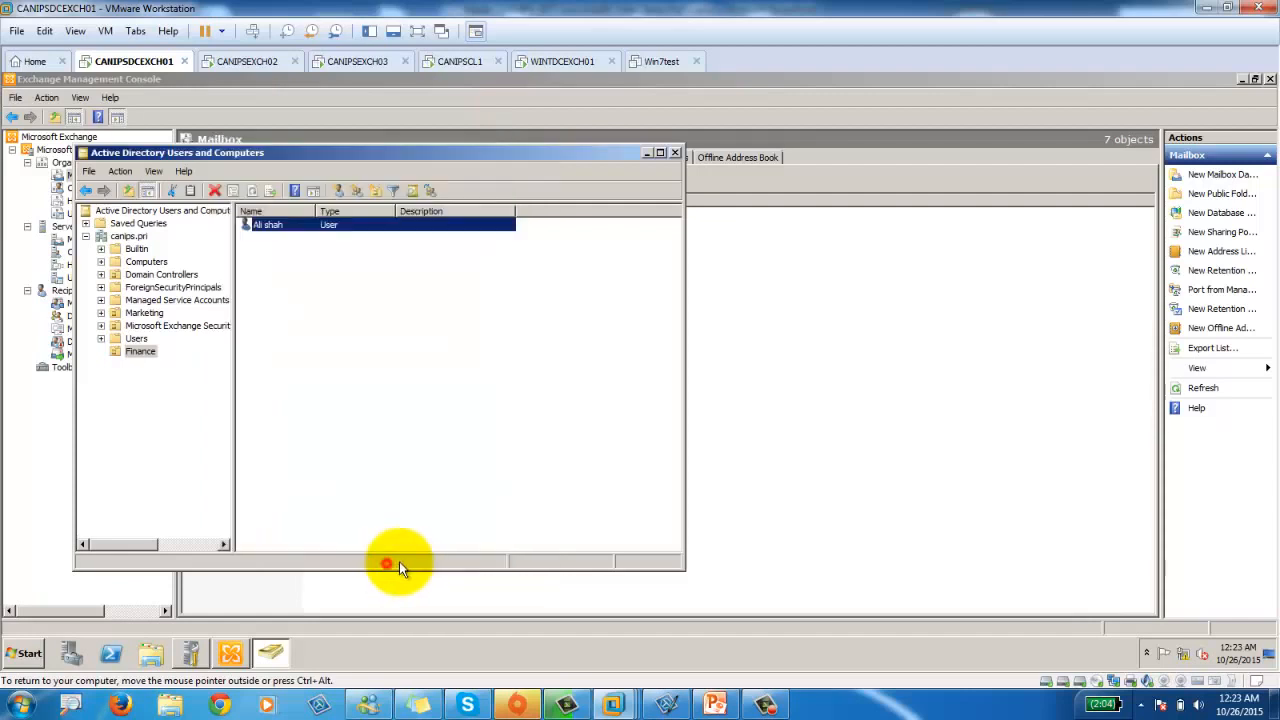
click(386, 598)
right_click(291, 322)
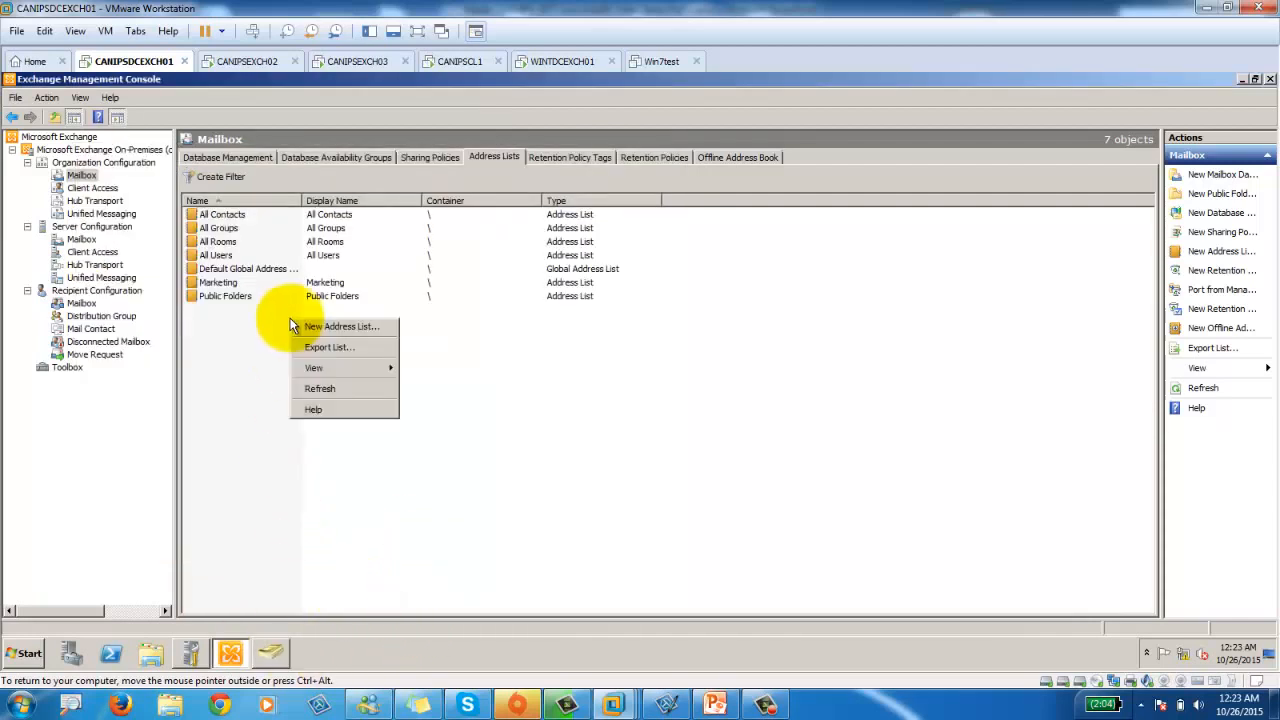
Start a new address list named FinanceDpt and advance to its filter conditions.
click(330, 325)
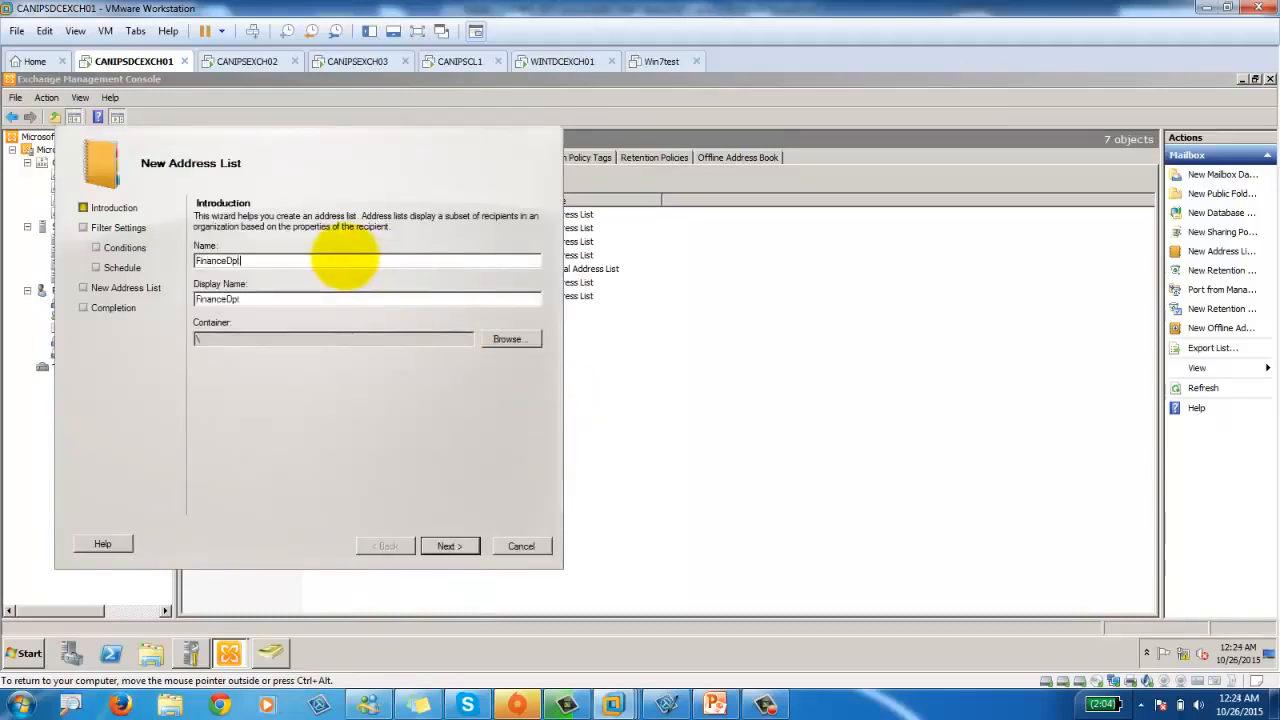
click(462, 546)
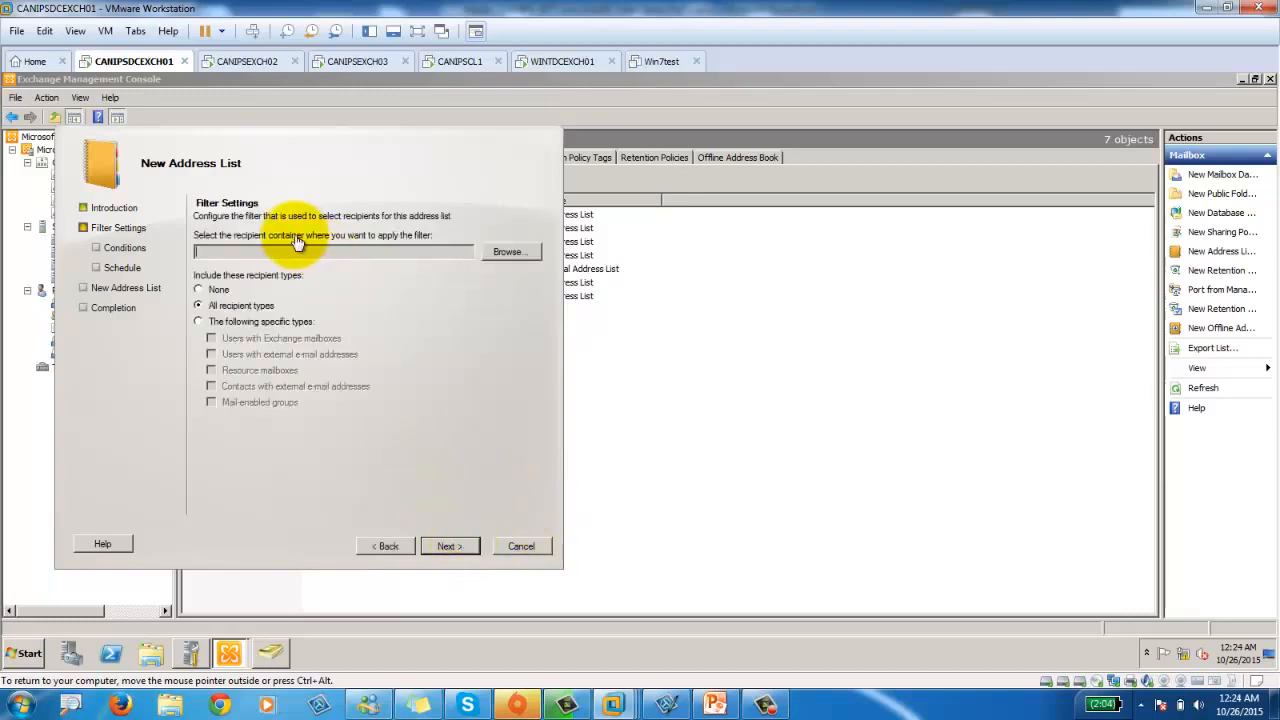
click(450, 546)
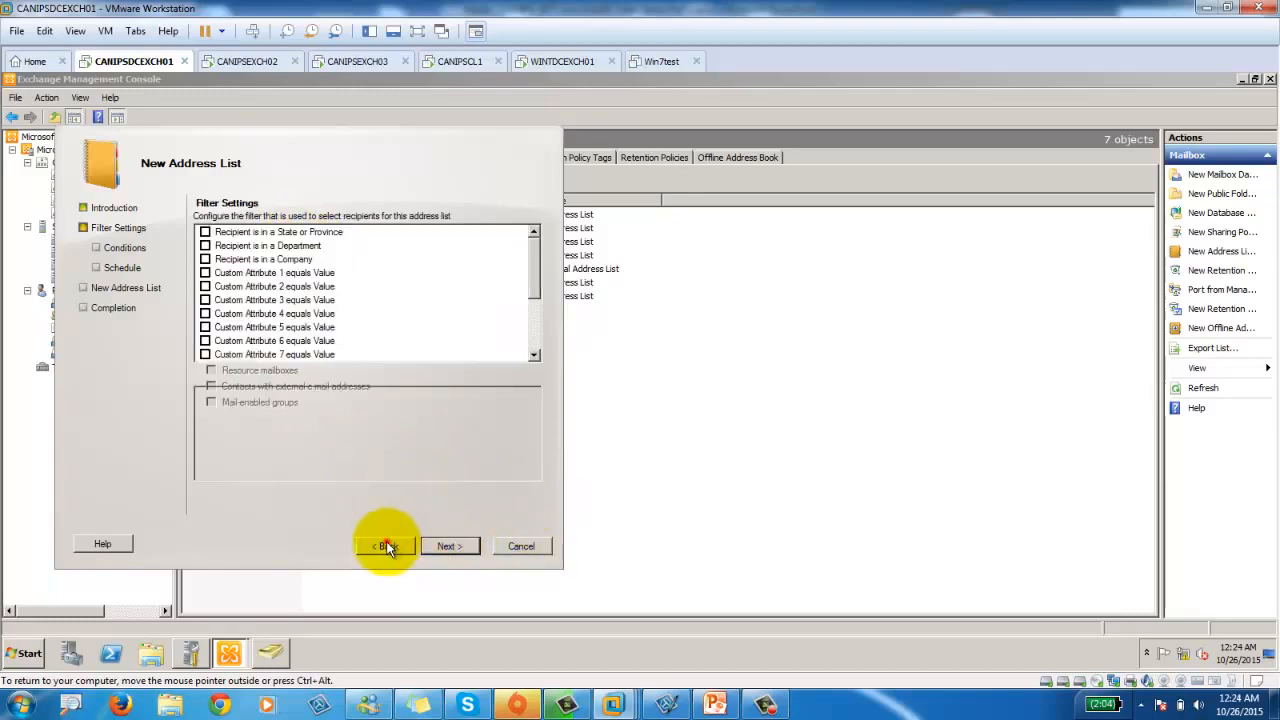
click(386, 546)
click(450, 546)
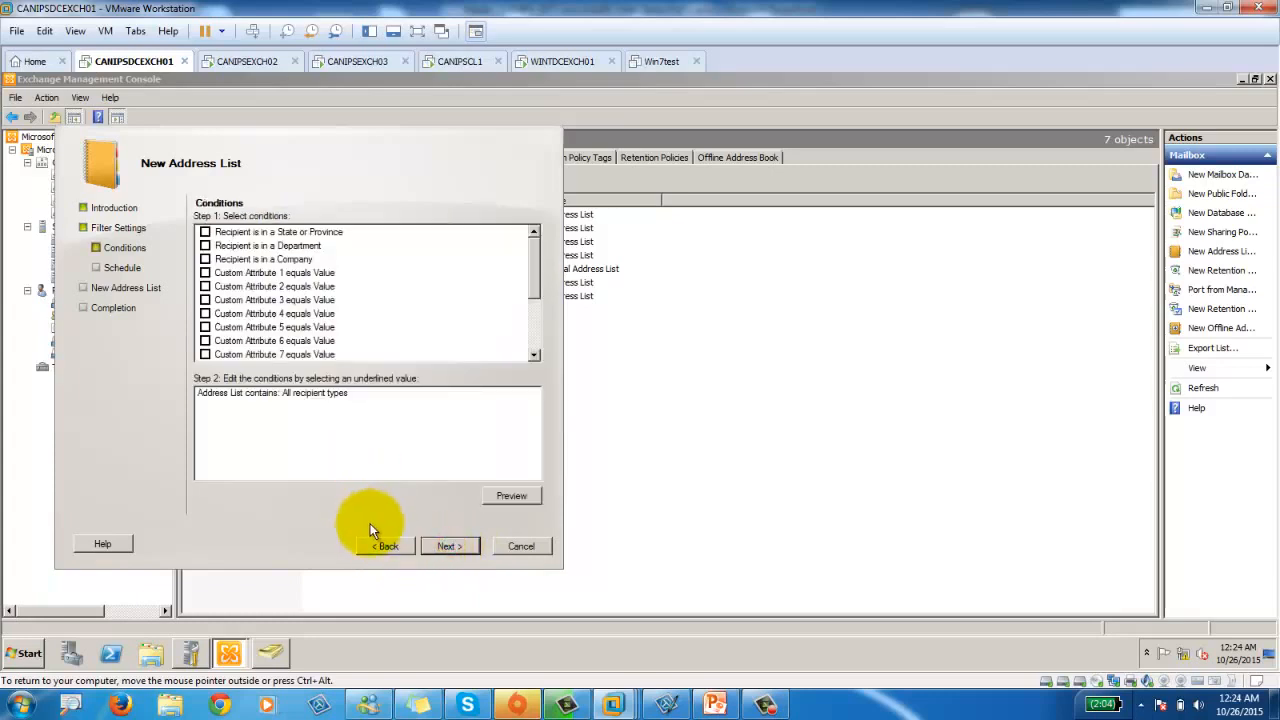
click(387, 546)
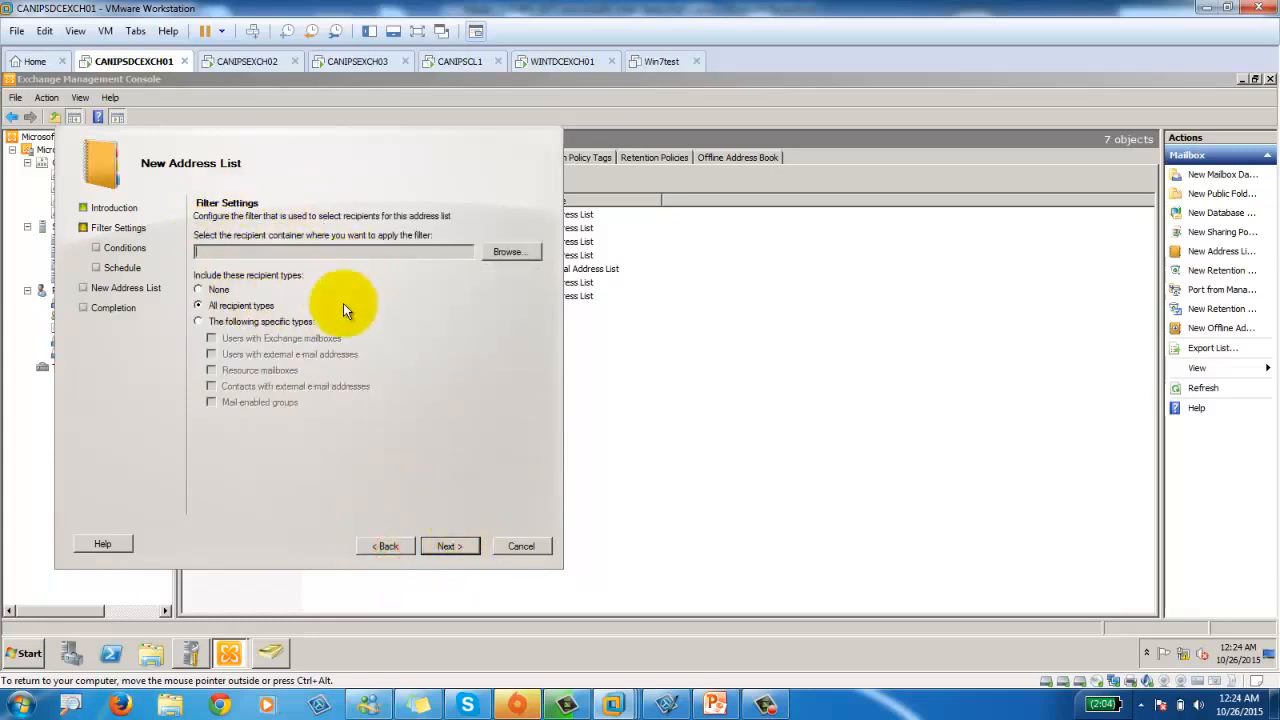
click(449, 546)
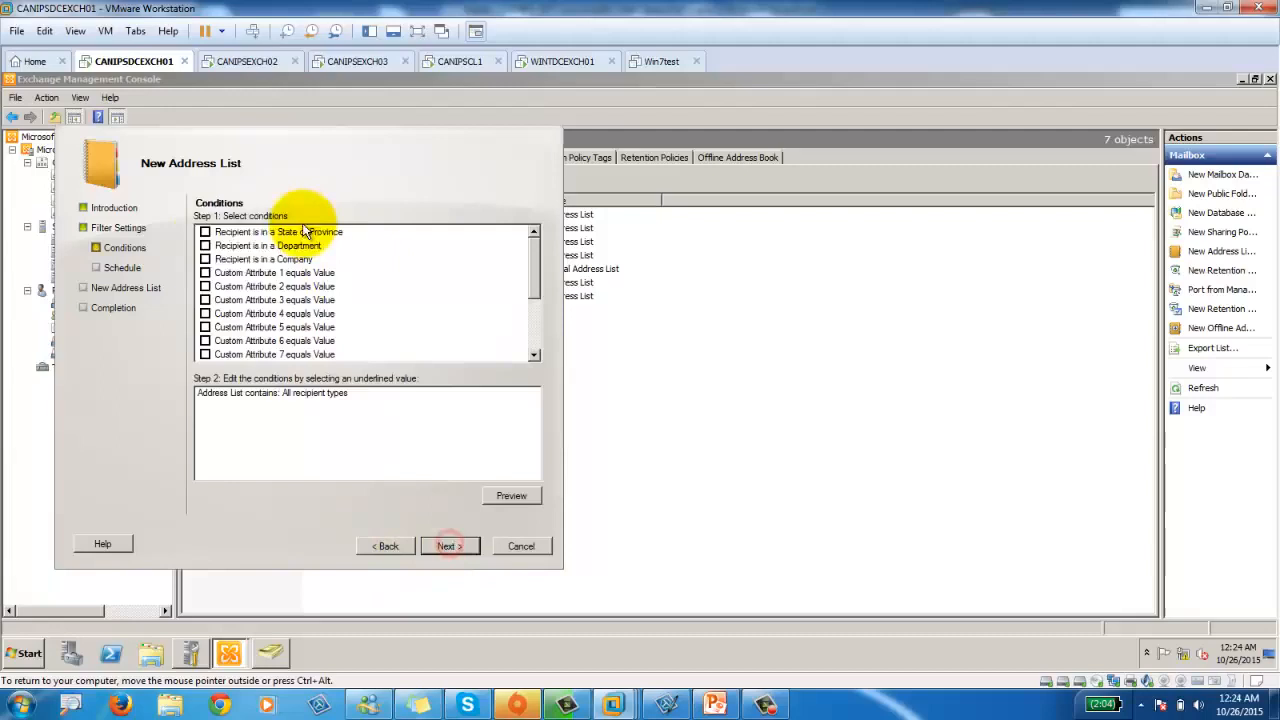
Add a Department condition set to Finance and preview the matching recipients.
click(205, 245)
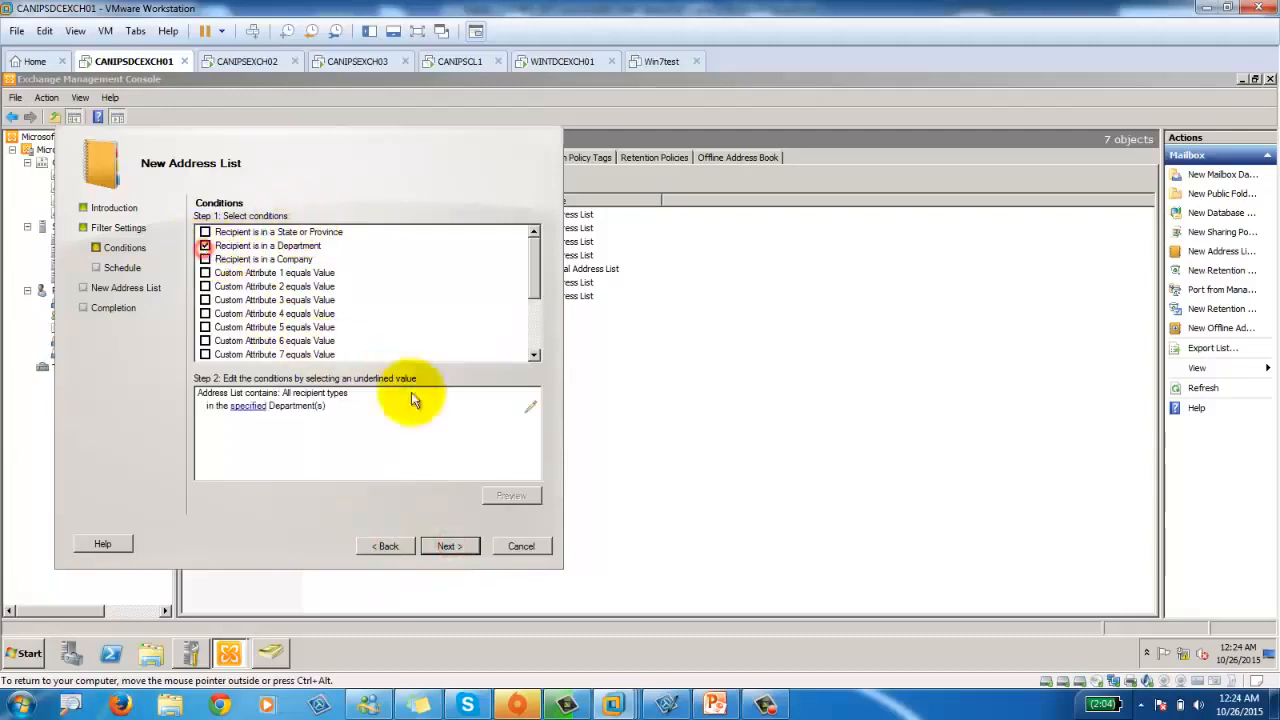
click(246, 408)
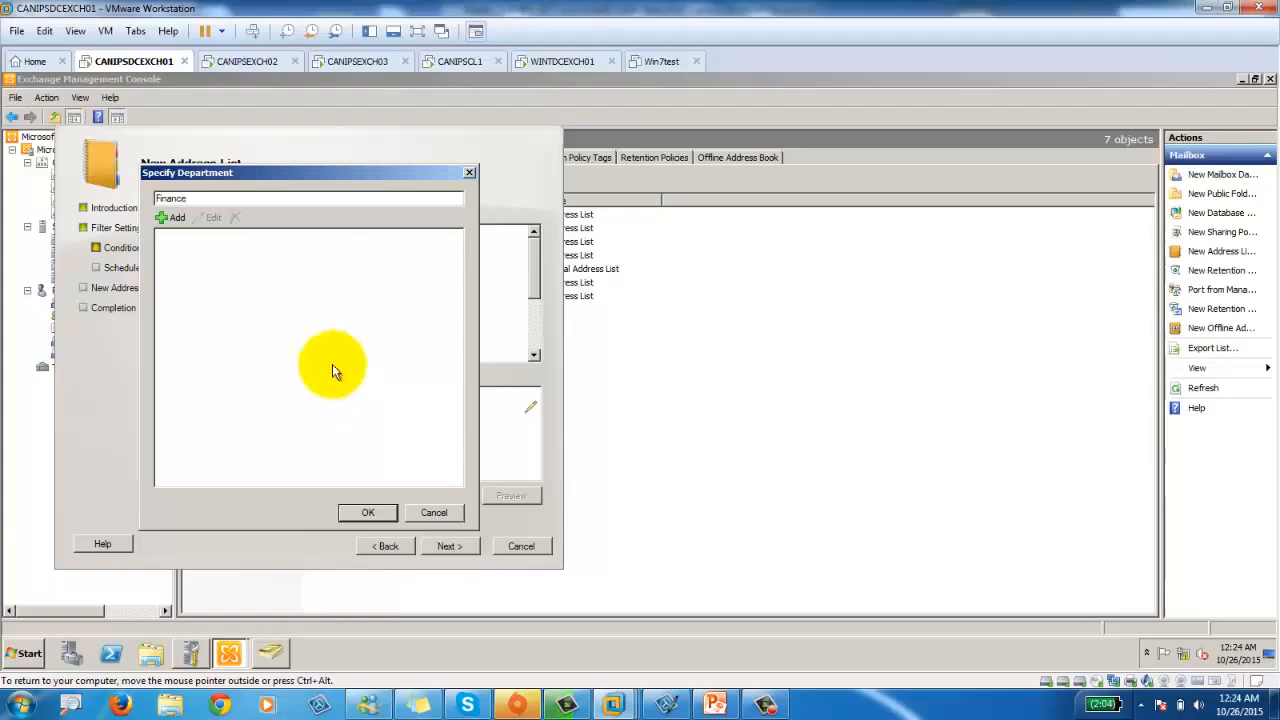
click(172, 217)
click(373, 513)
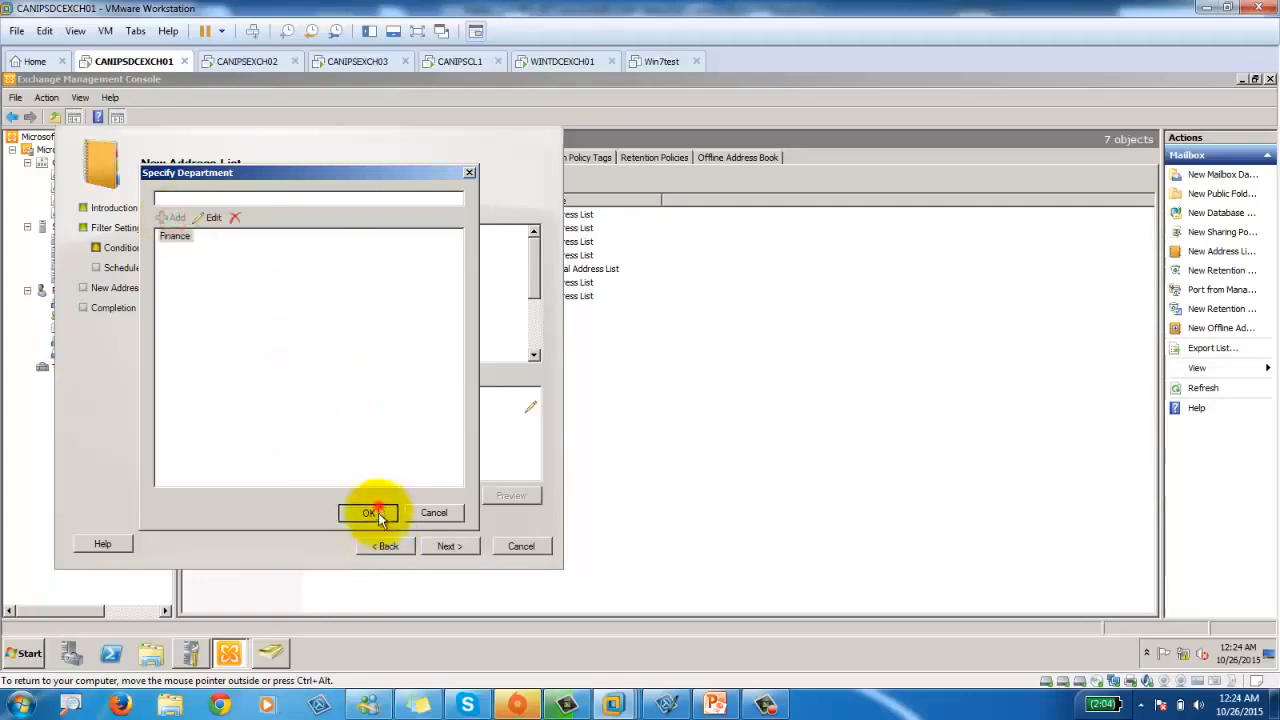
click(511, 497)
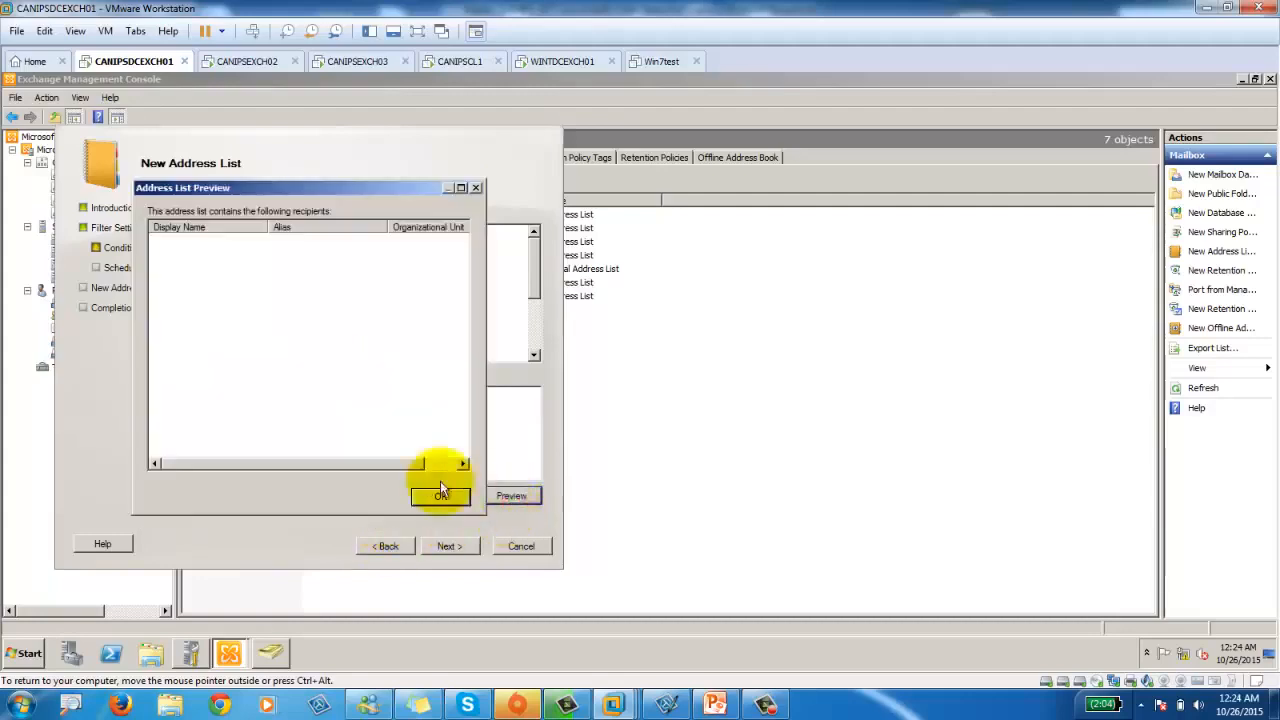
click(351, 311)
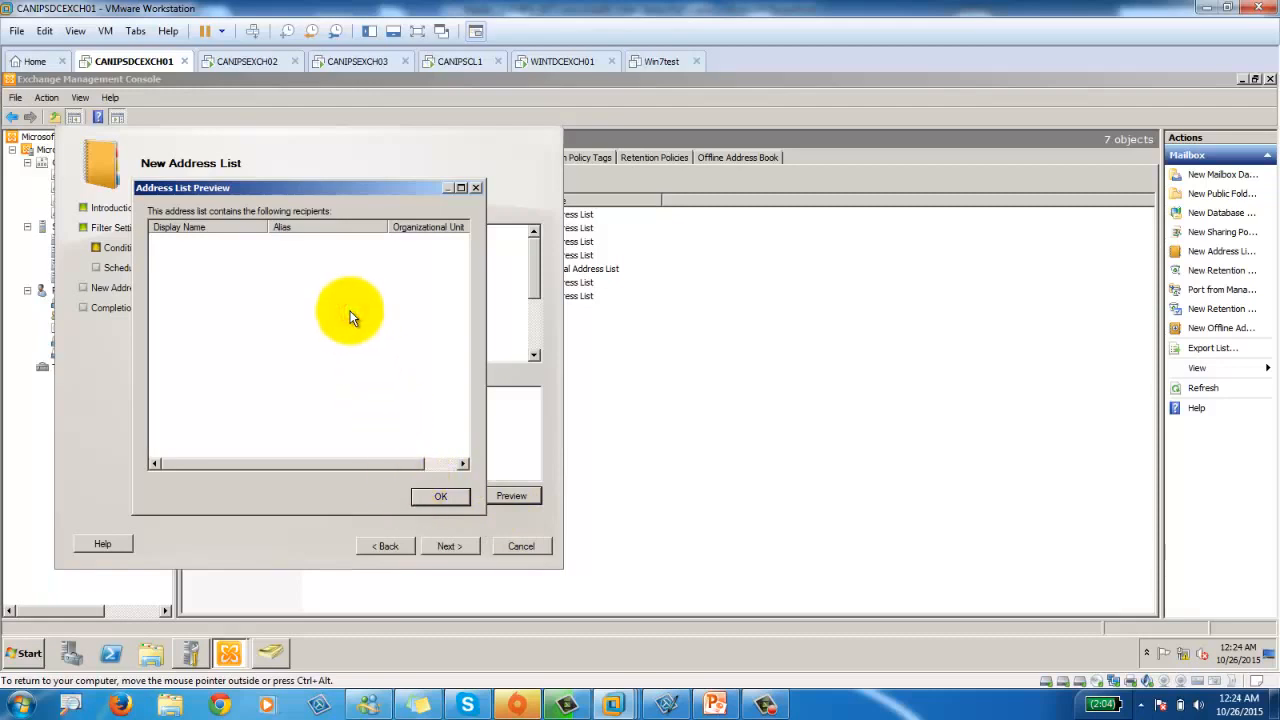
click(431, 493)
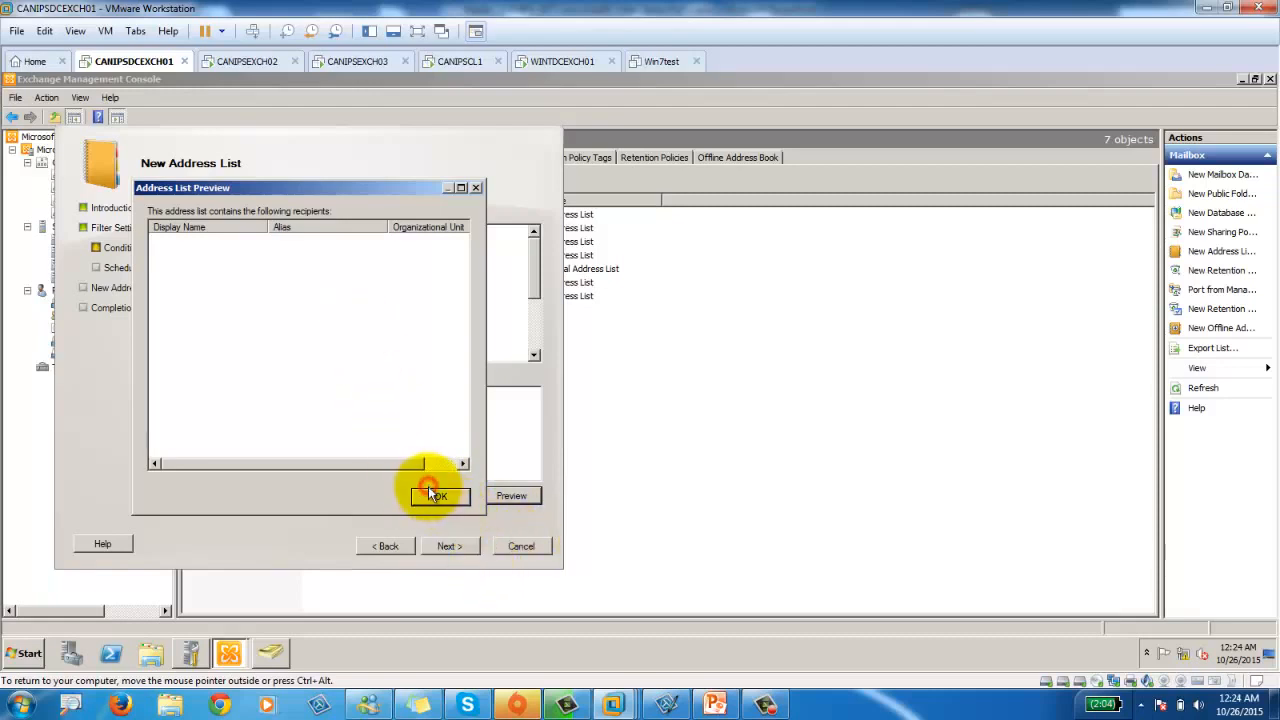
Set the recipient container to canips.pri/Finance and advance to the configuration summary.
click(386, 546)
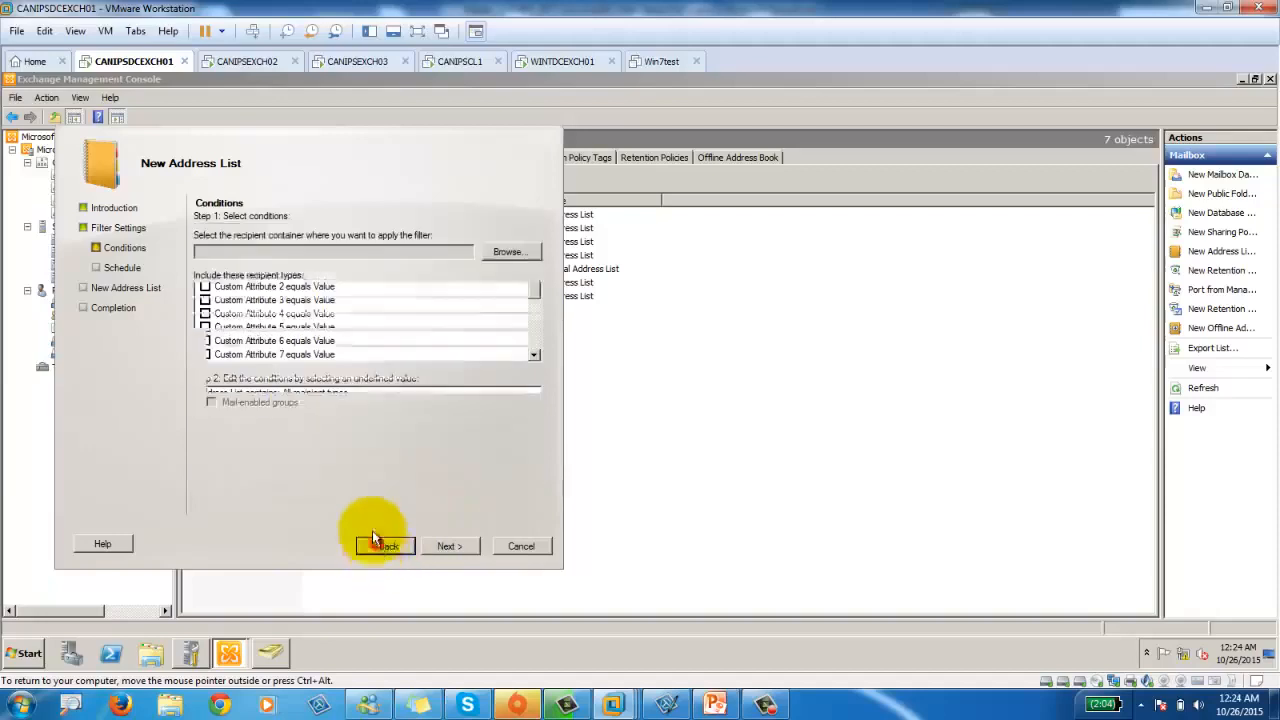
click(505, 251)
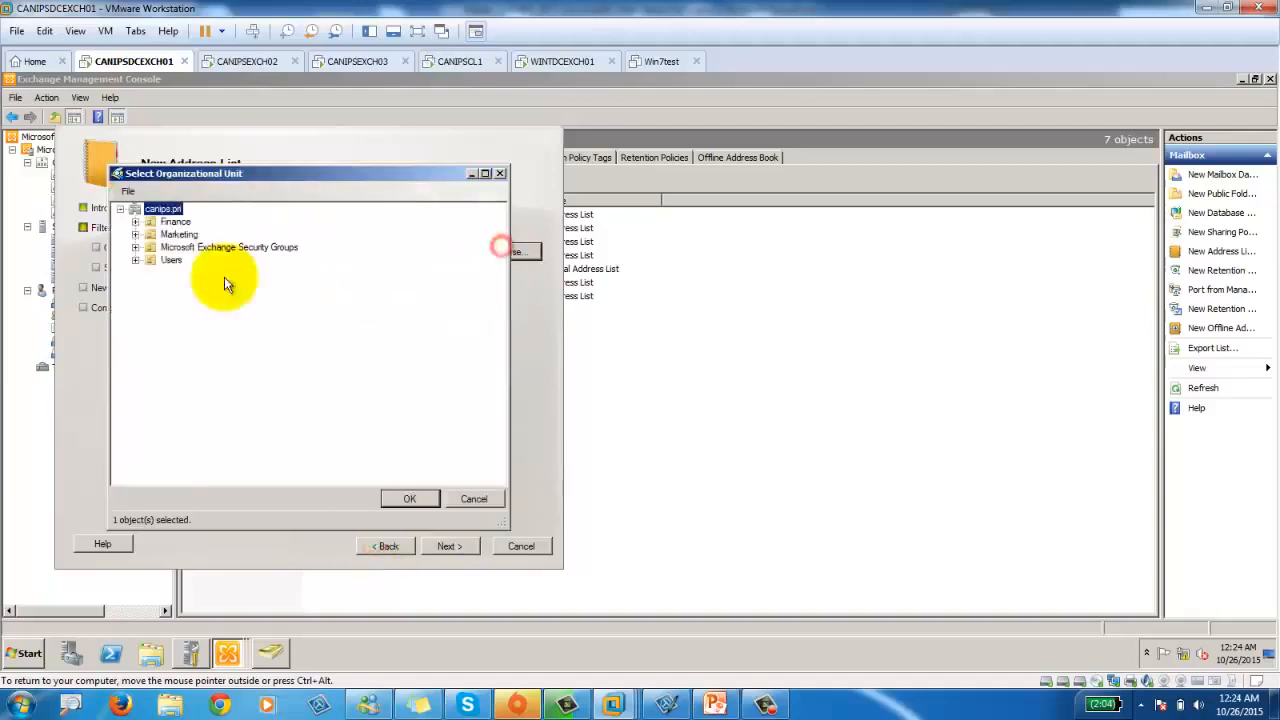
click(168, 222)
click(409, 498)
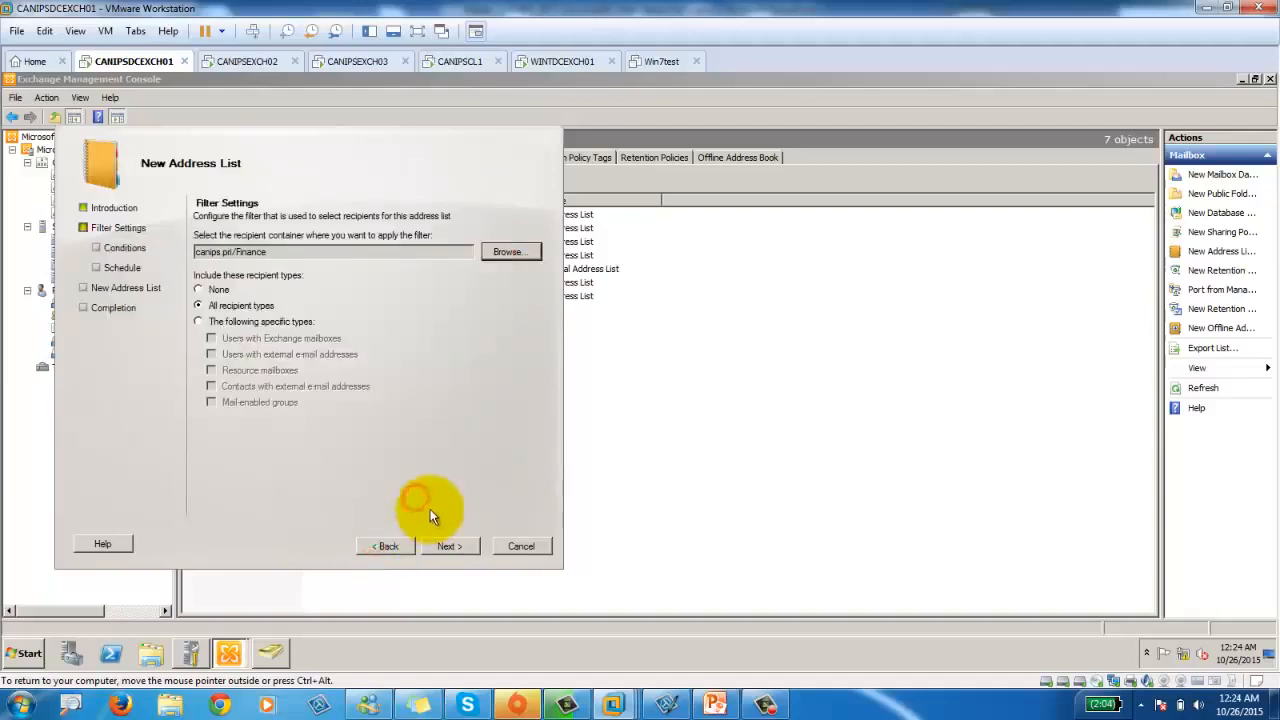
click(443, 545)
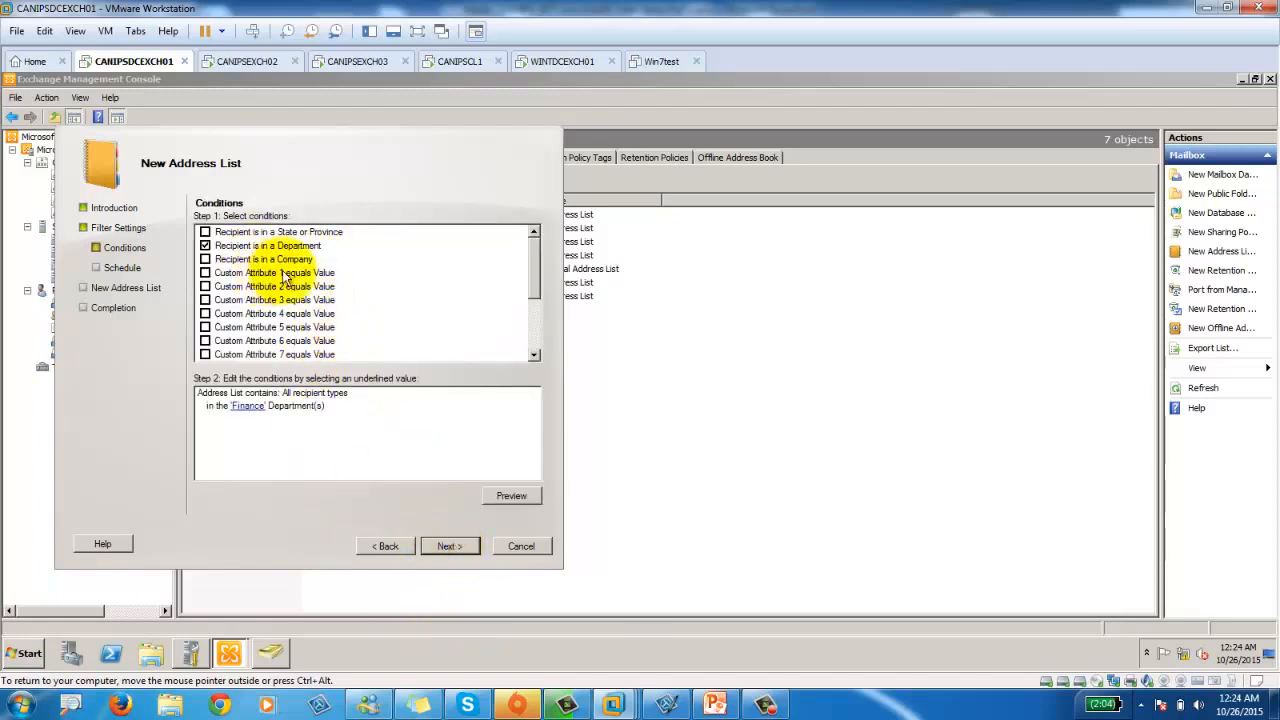
click(466, 550)
click(465, 550)
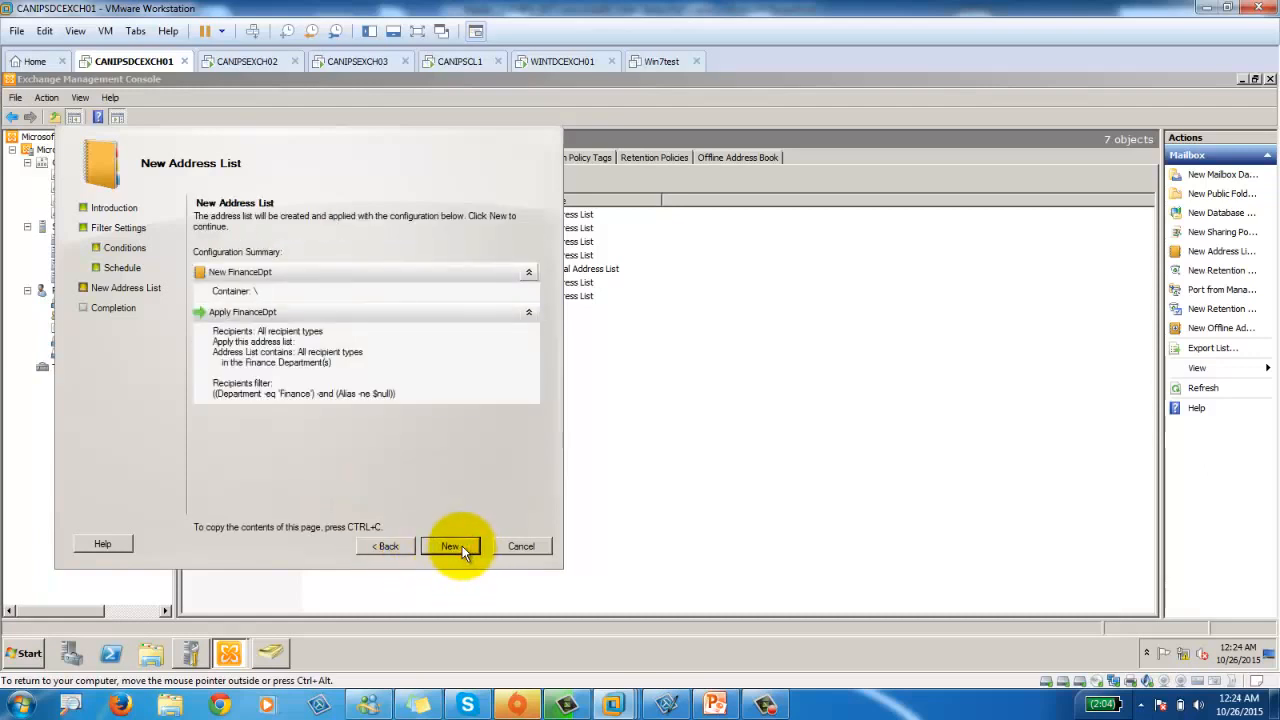
Create the FinanceDpt address list, finish the wizard, and select FinanceDpt in Address Lists.
click(463, 549)
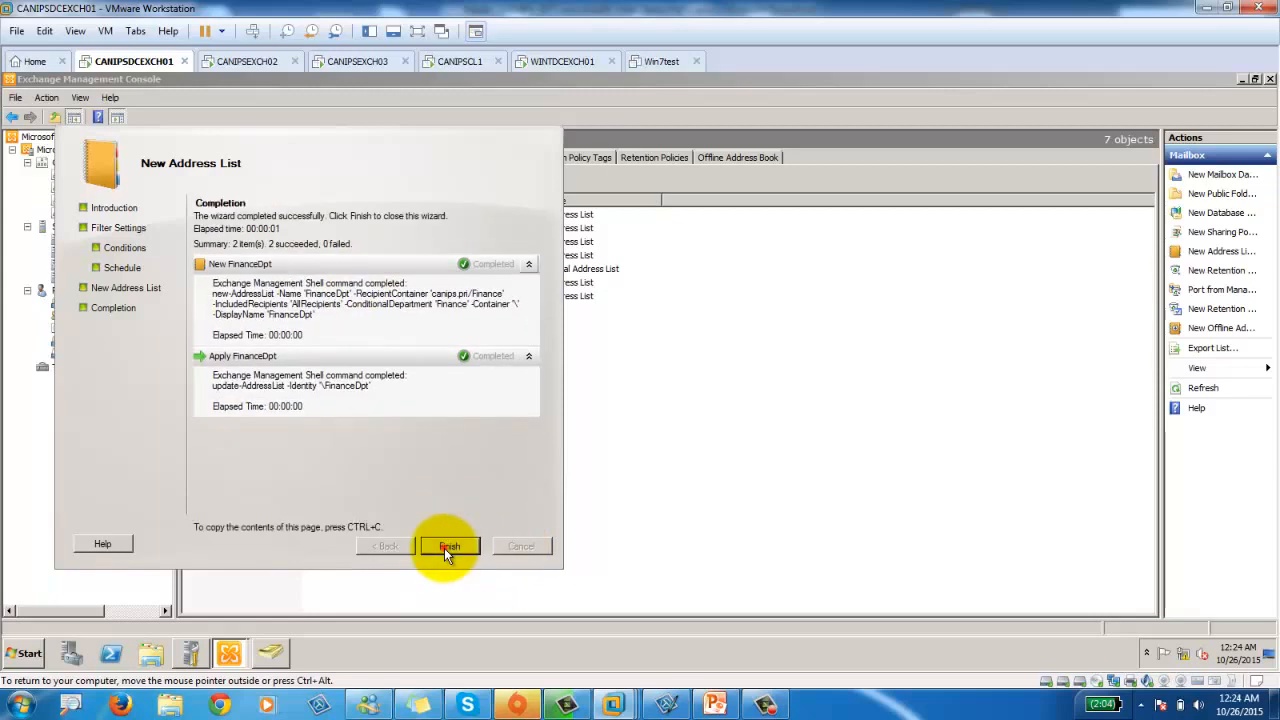
click(444, 548)
click(377, 401)
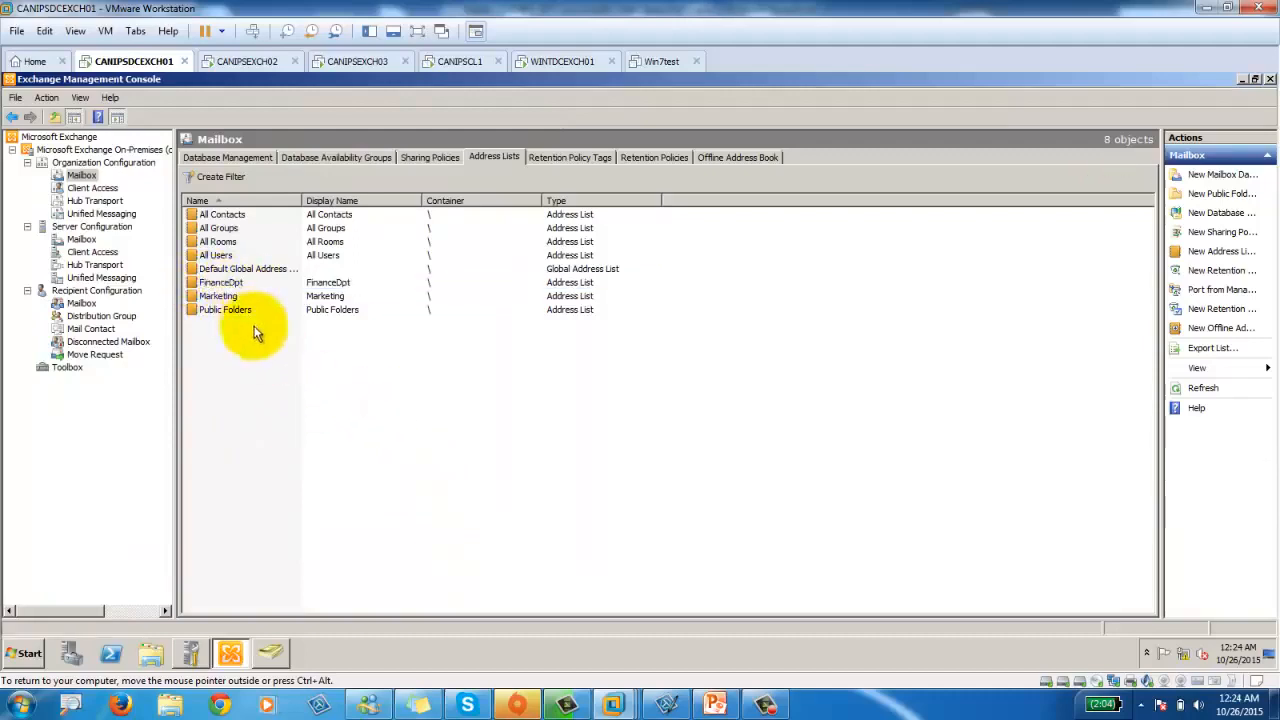
click(278, 283)
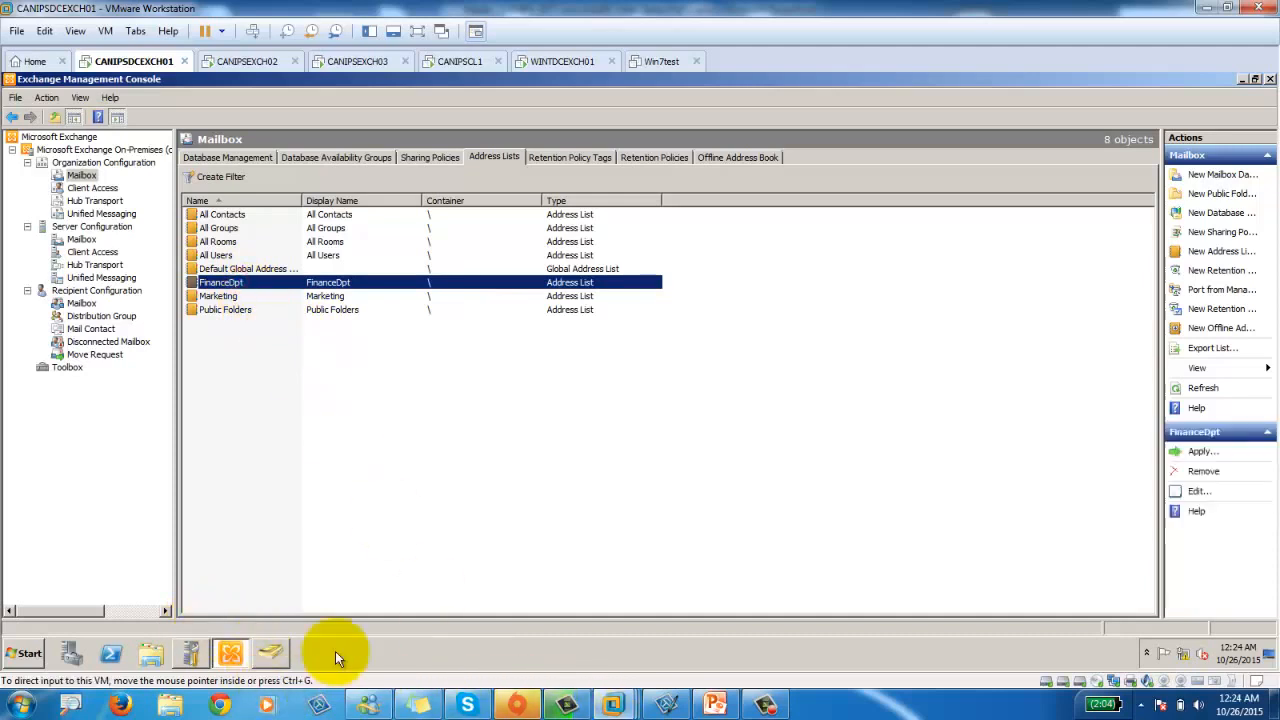
click(462, 62)
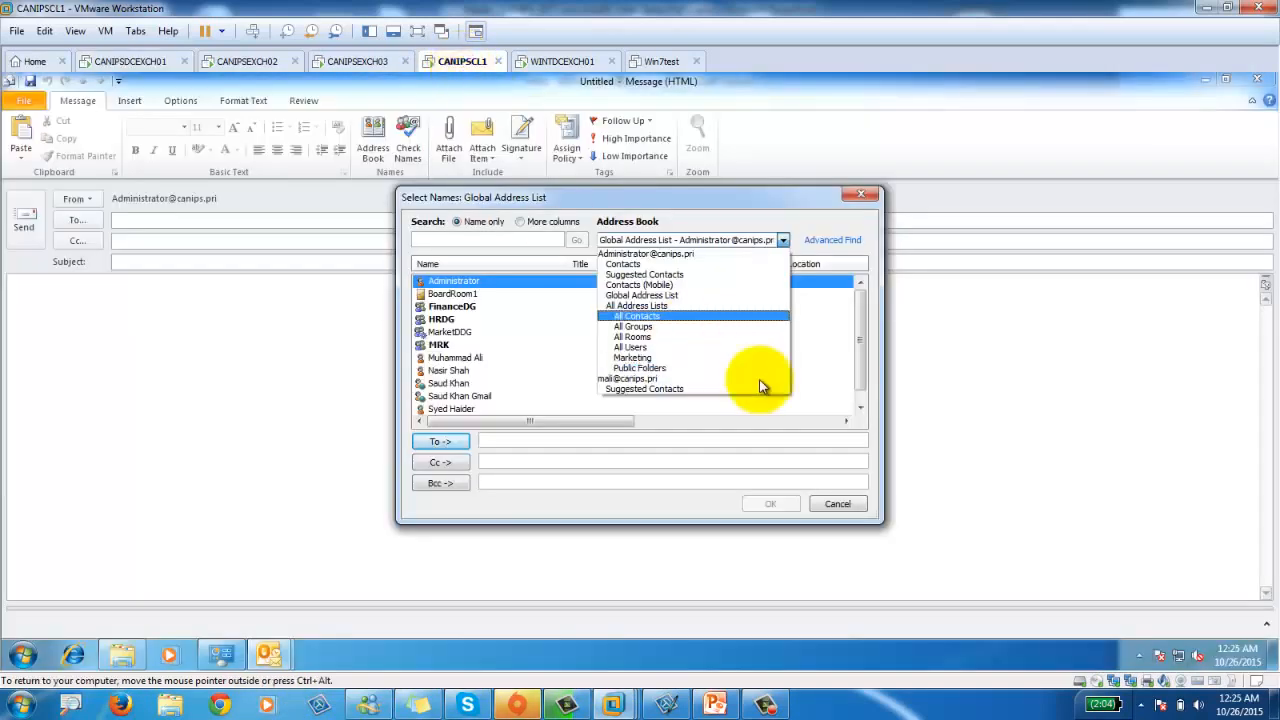
Review the available address lists in the message's Select Names dialog, then close the untitled message.
click(815, 357)
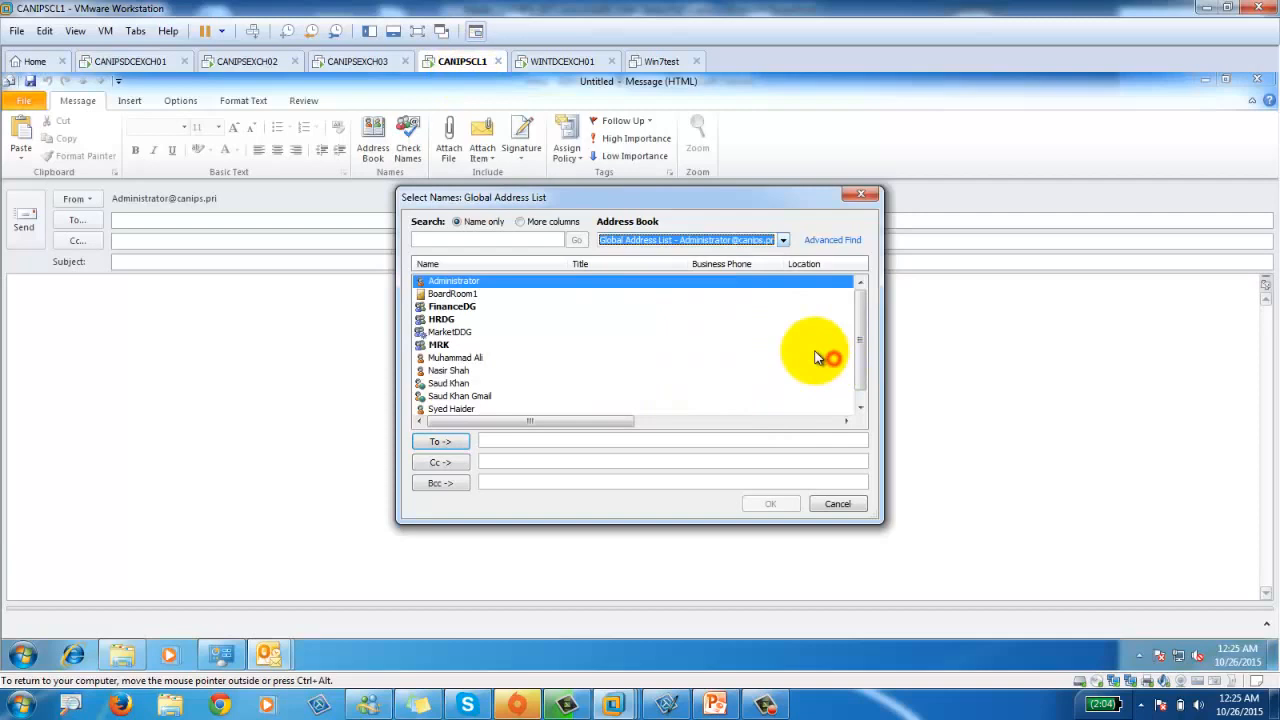
click(860, 194)
click(378, 140)
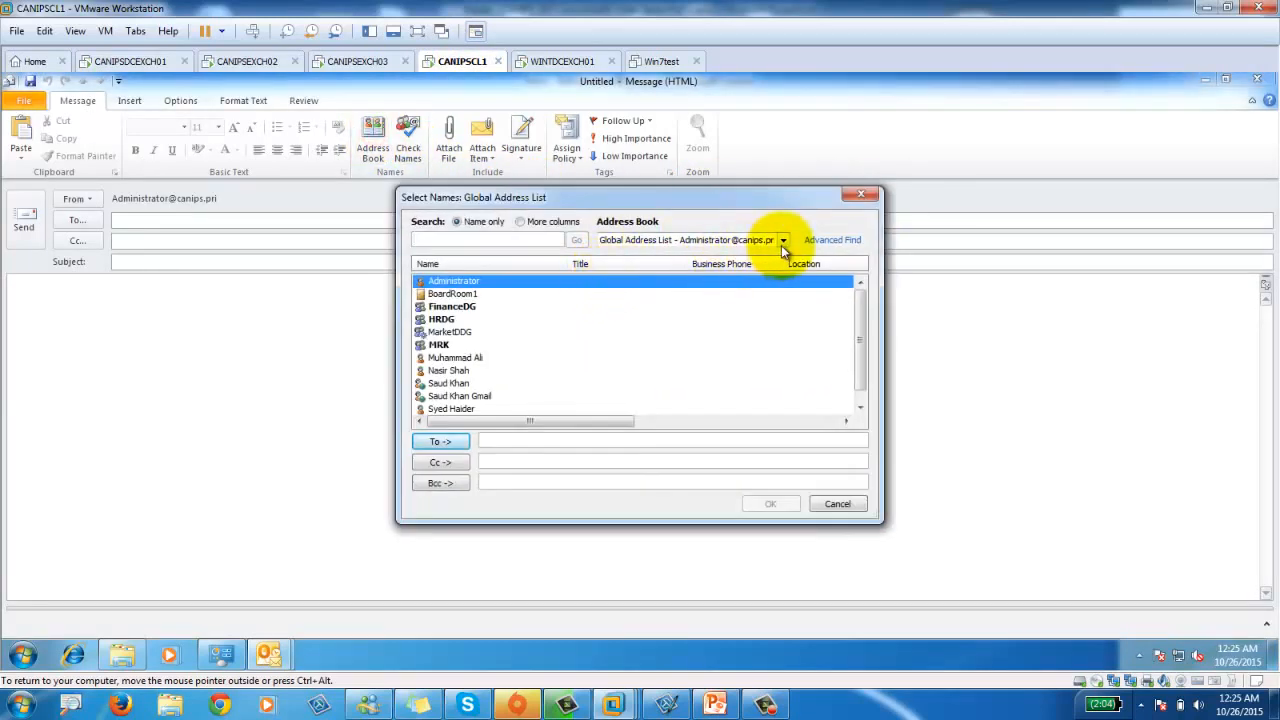
click(782, 241)
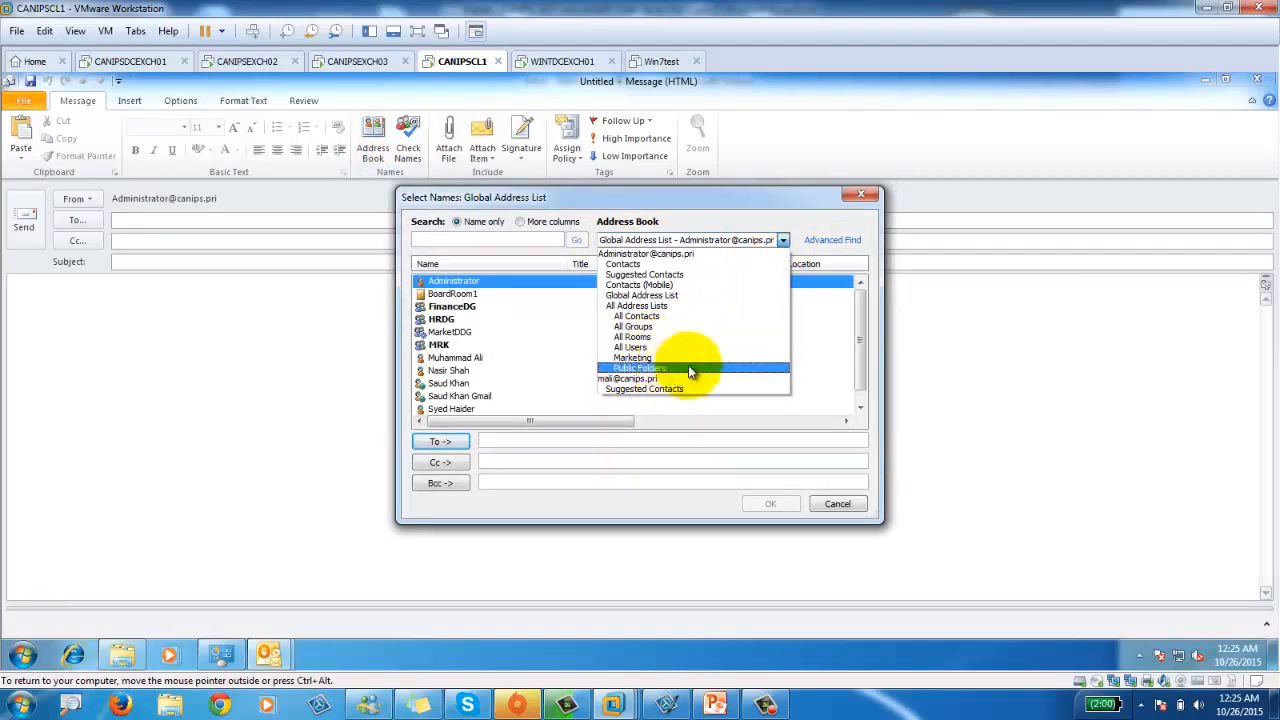
click(807, 193)
click(859, 195)
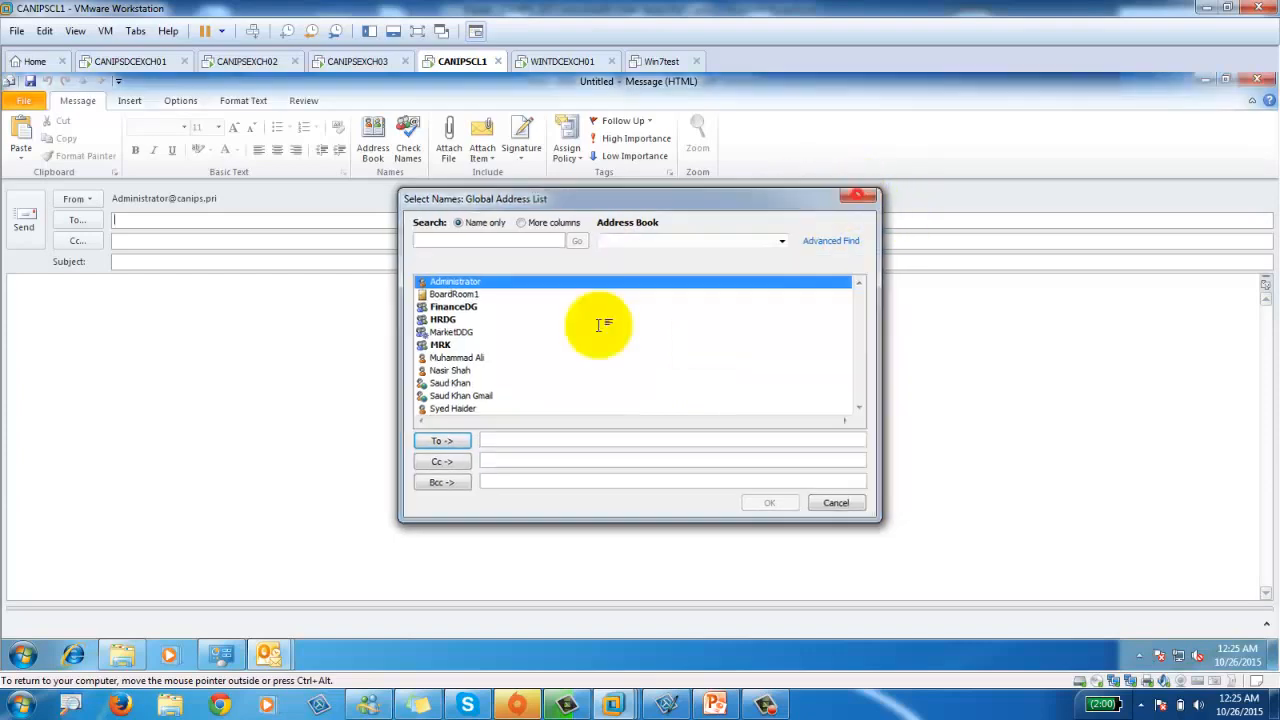
click(383, 400)
click(1264, 84)
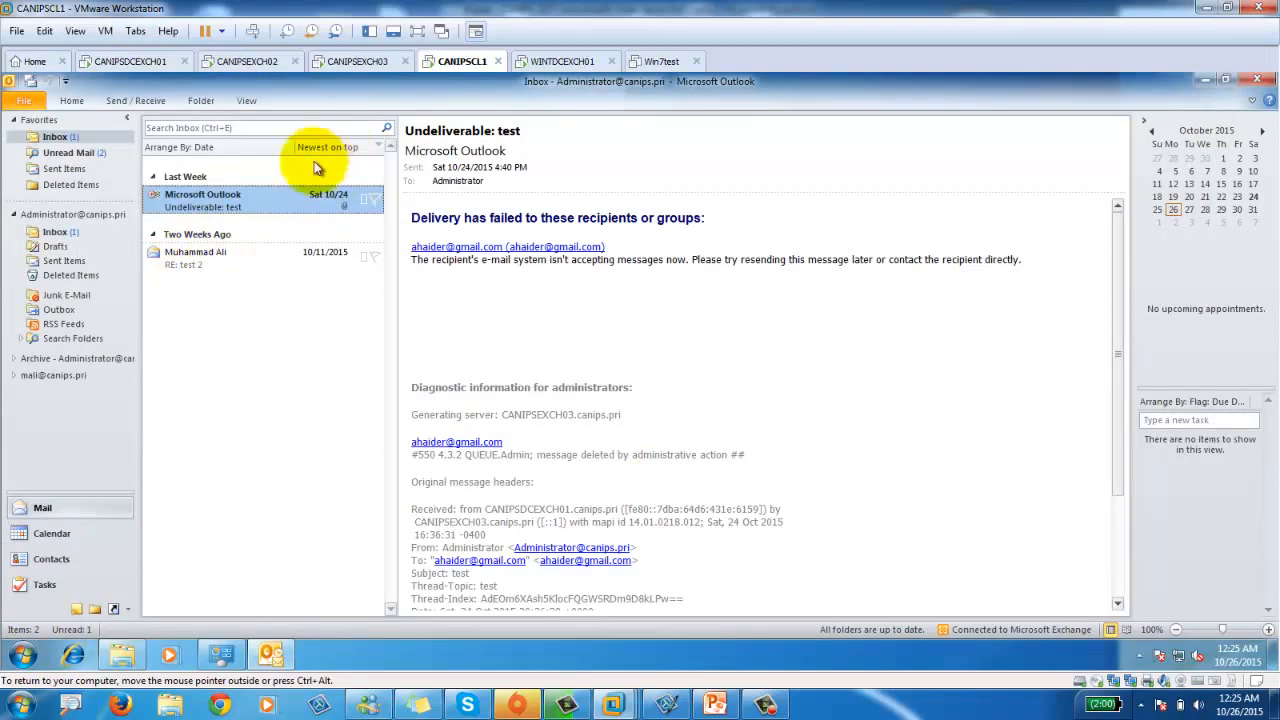
In a new e-mail, check the Address Book dropdown for FinanceDpt, then close Select Names.
click(72, 101)
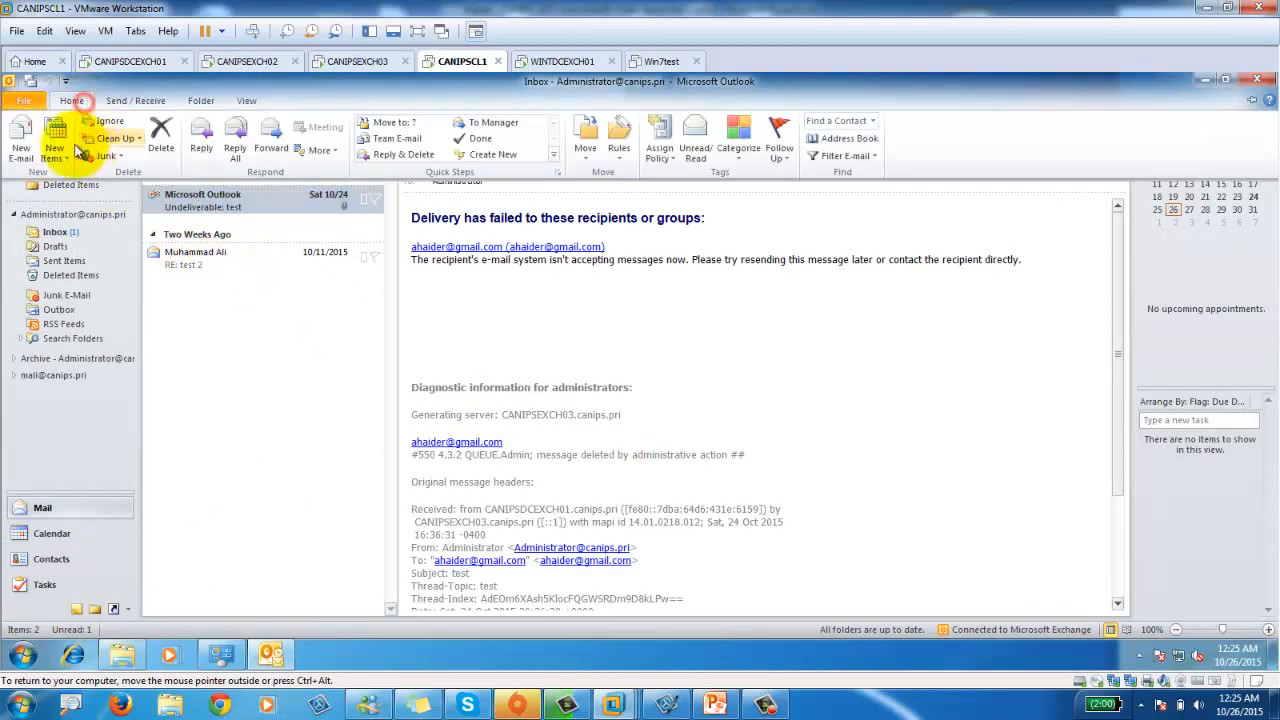
click(22, 150)
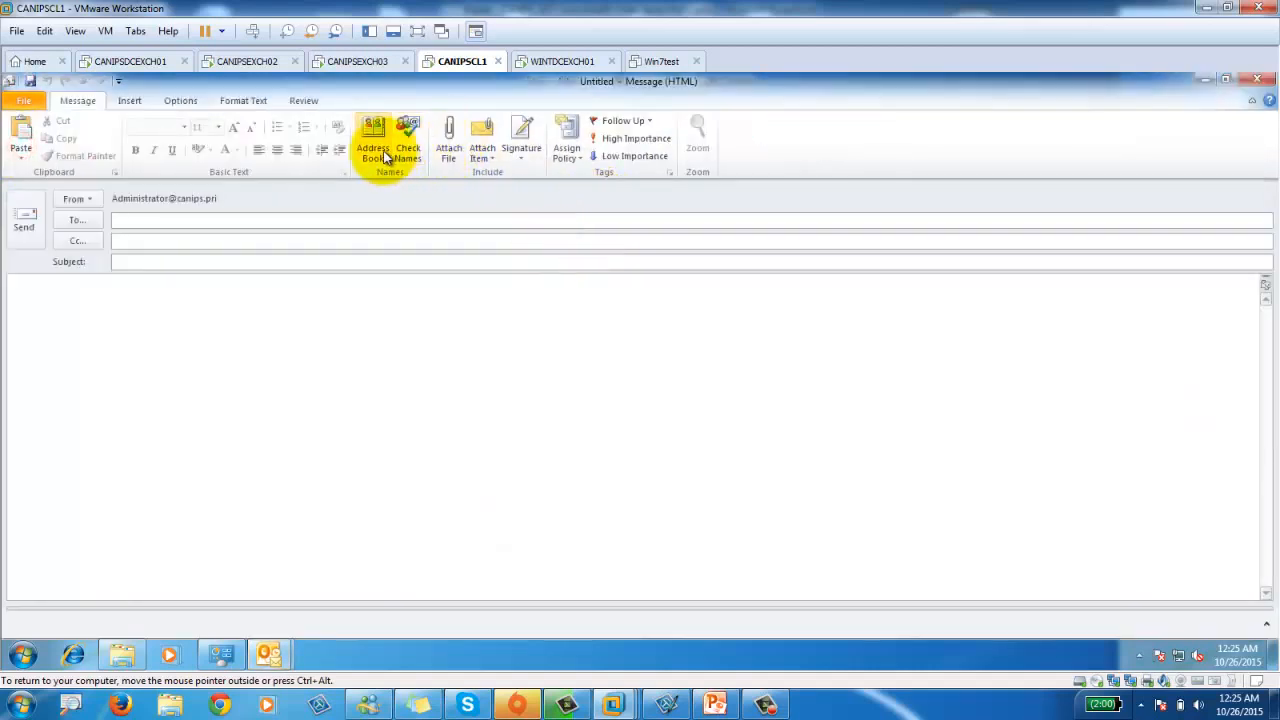
click(385, 157)
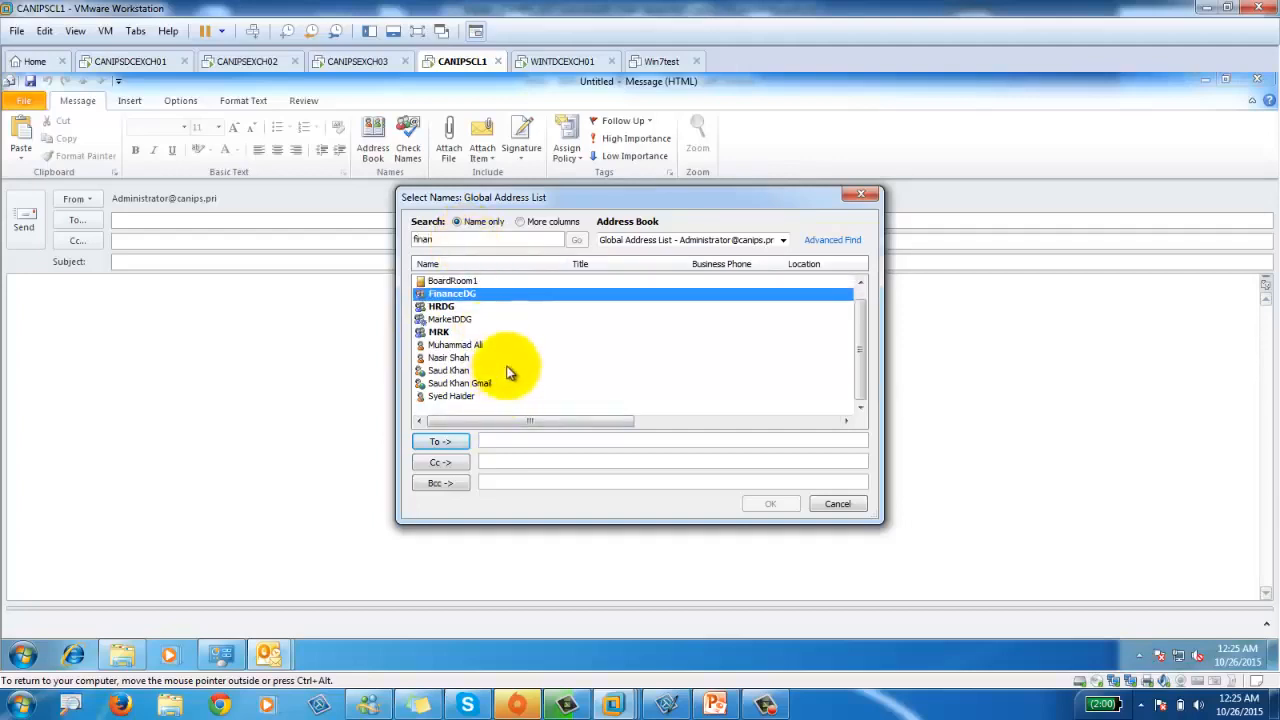
click(782, 241)
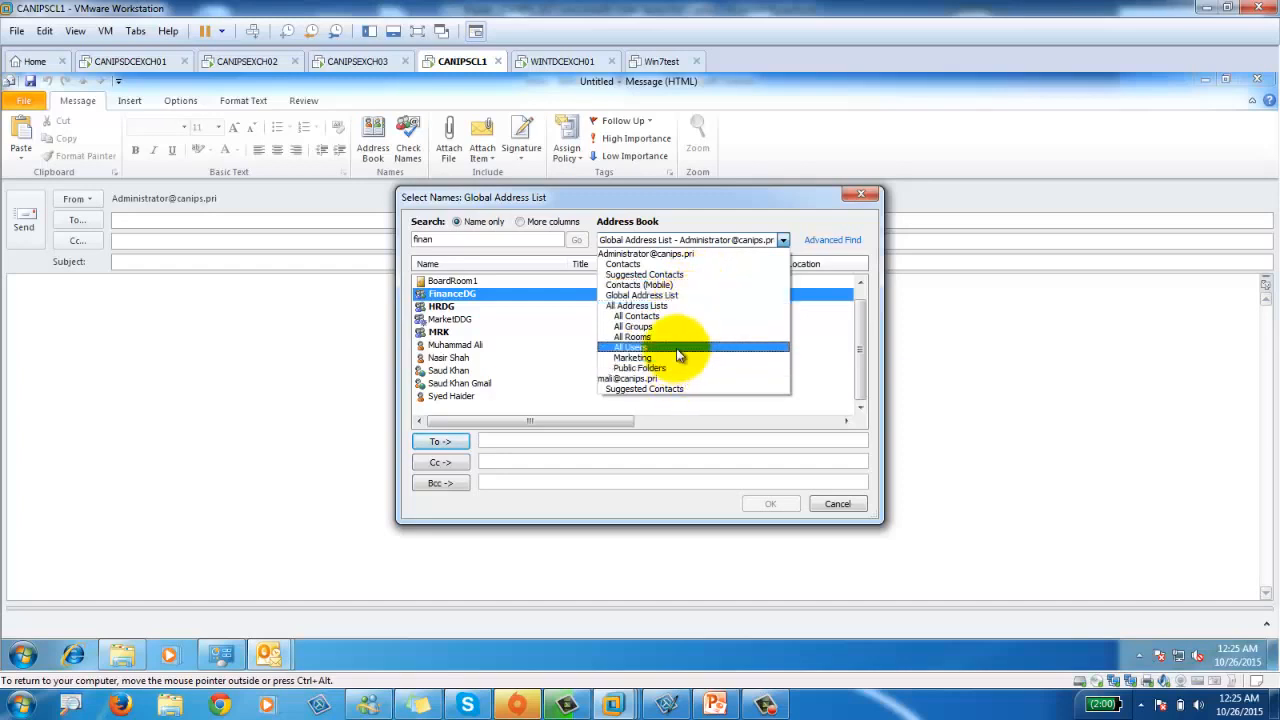
click(875, 198)
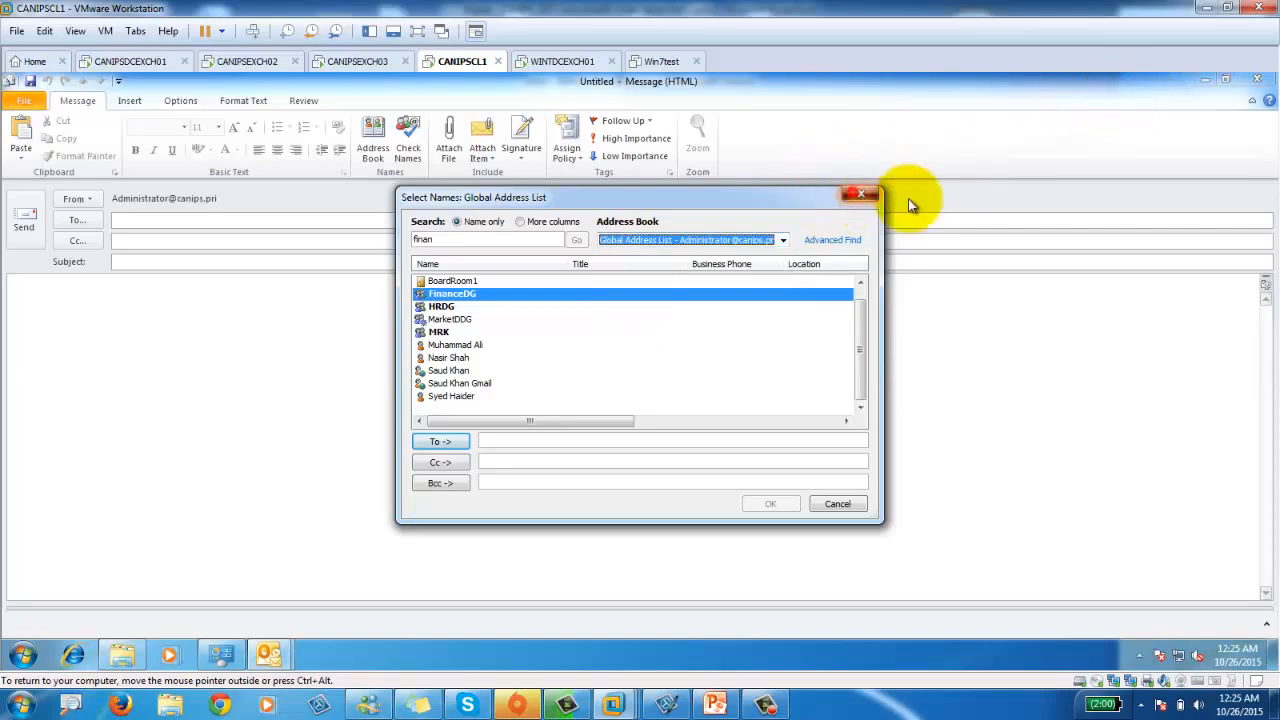
click(860, 194)
click(148, 60)
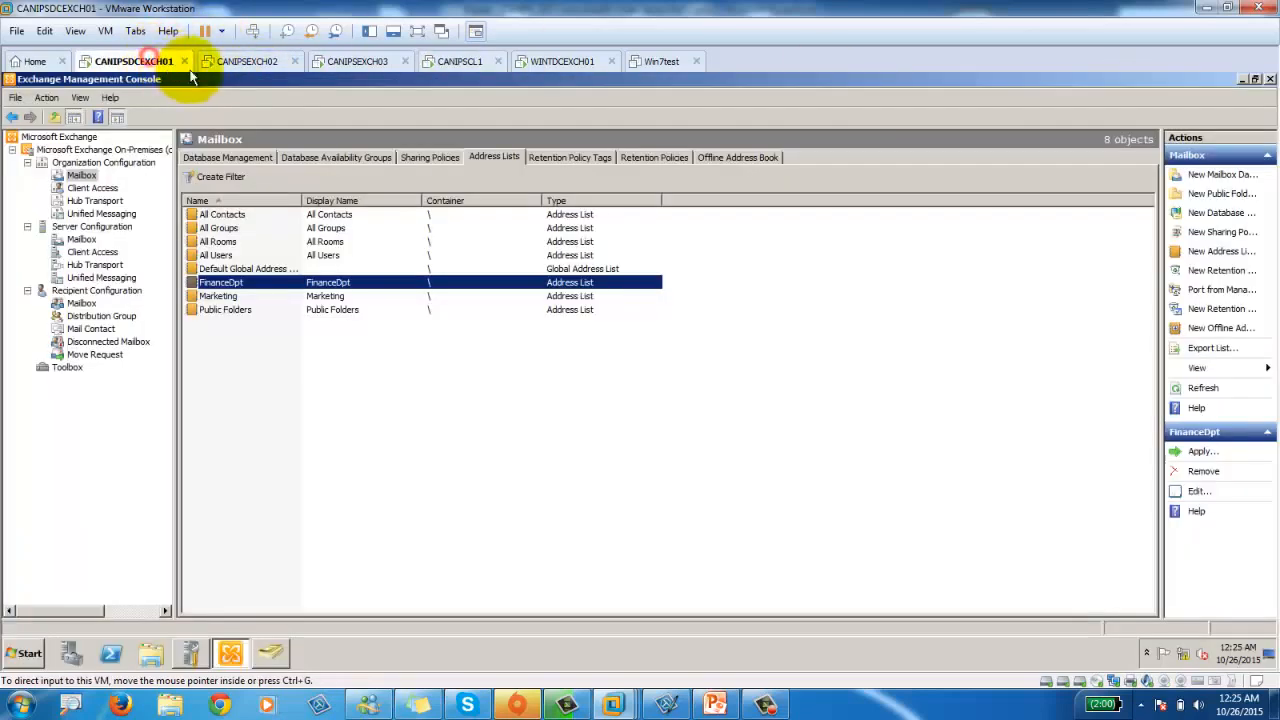
Open the /owa address in Internet Explorer, pass the certificate warning, sign in and start a new message.
click(28, 653)
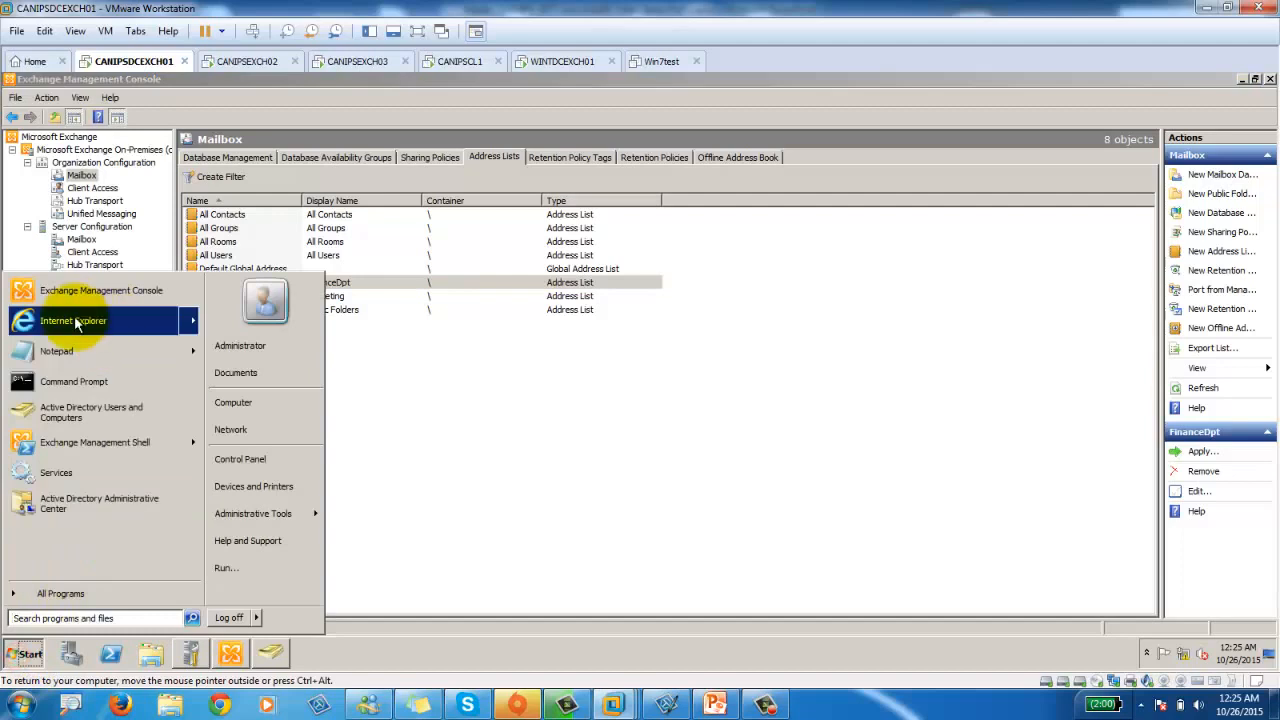
click(75, 322)
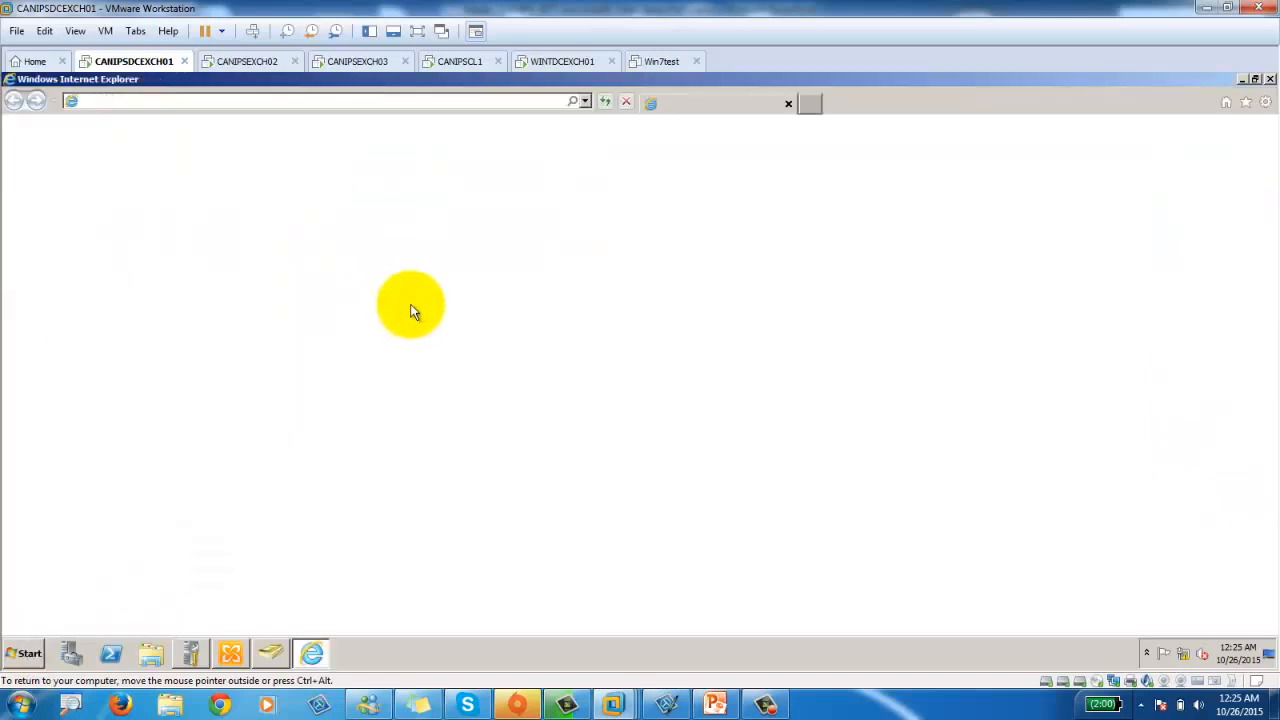
click(330, 104)
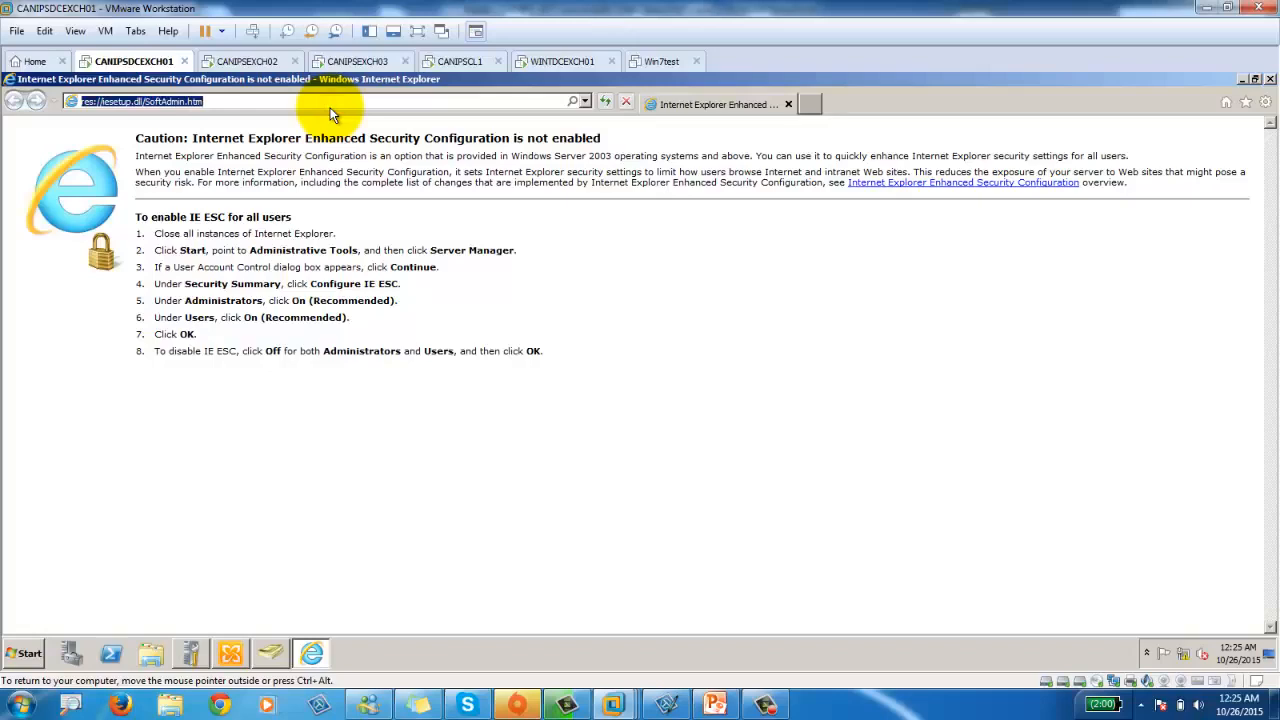
click(585, 103)
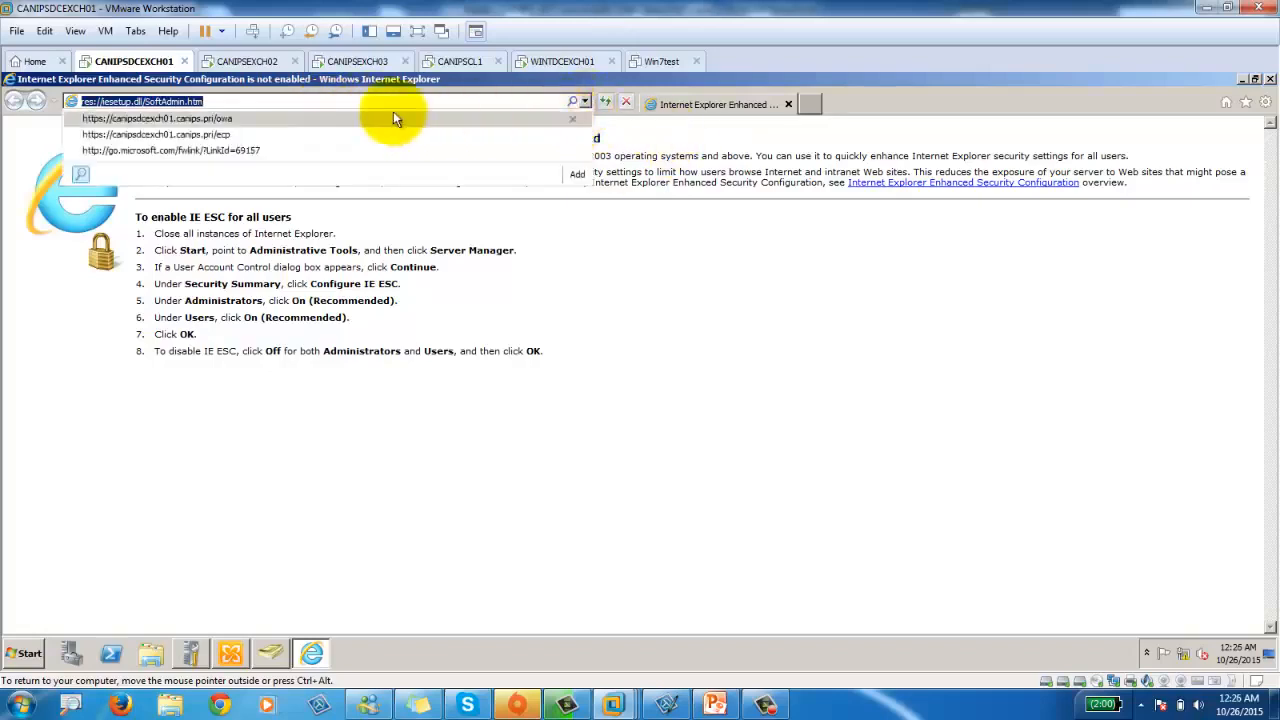
click(210, 134)
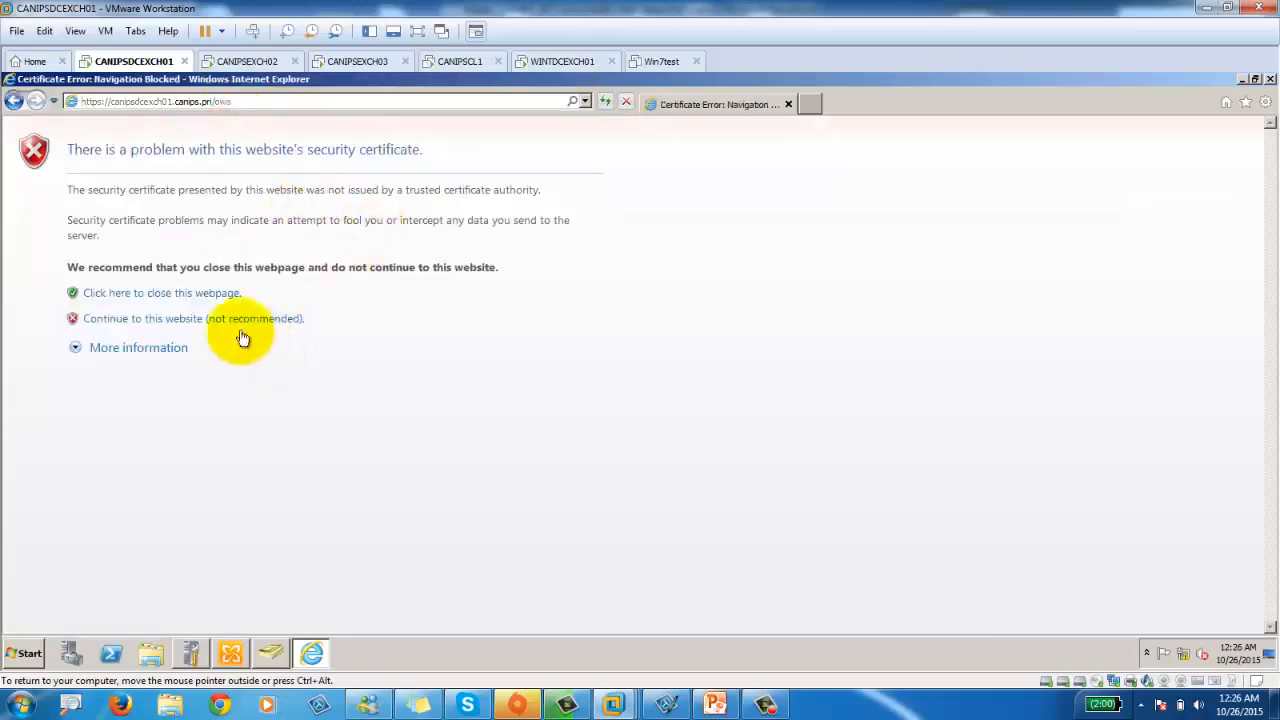
click(258, 319)
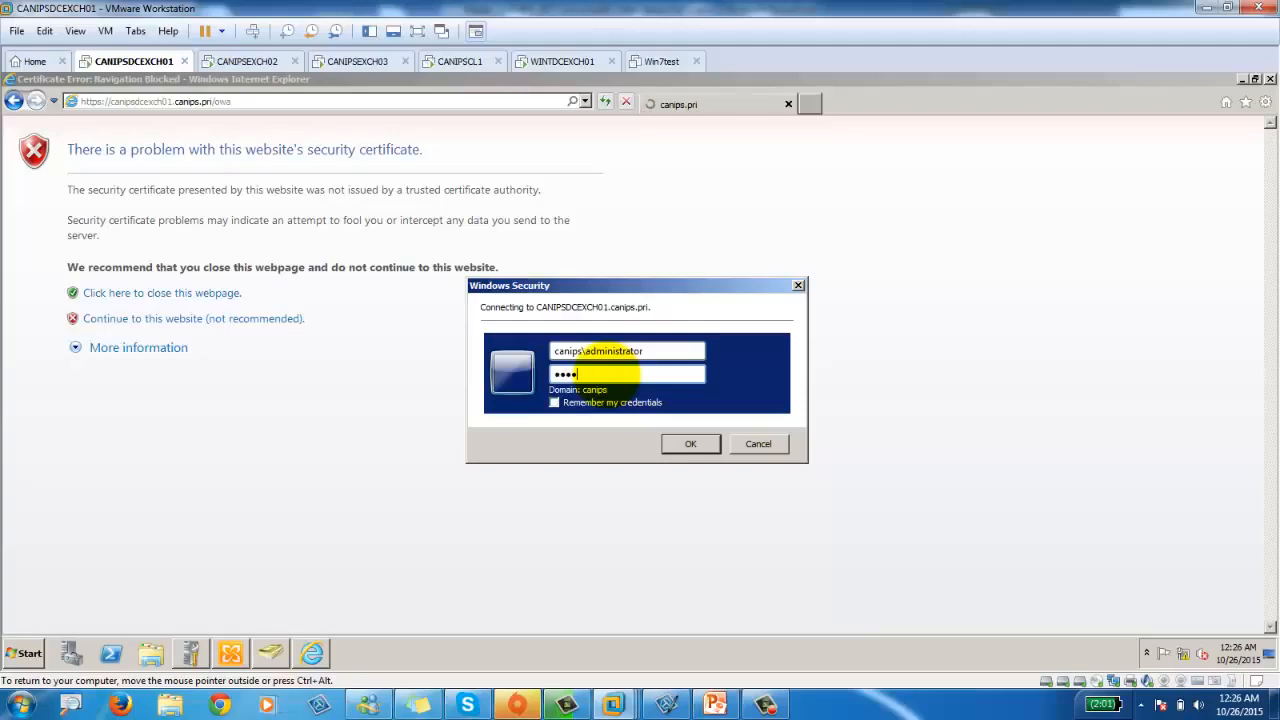
key(Return)
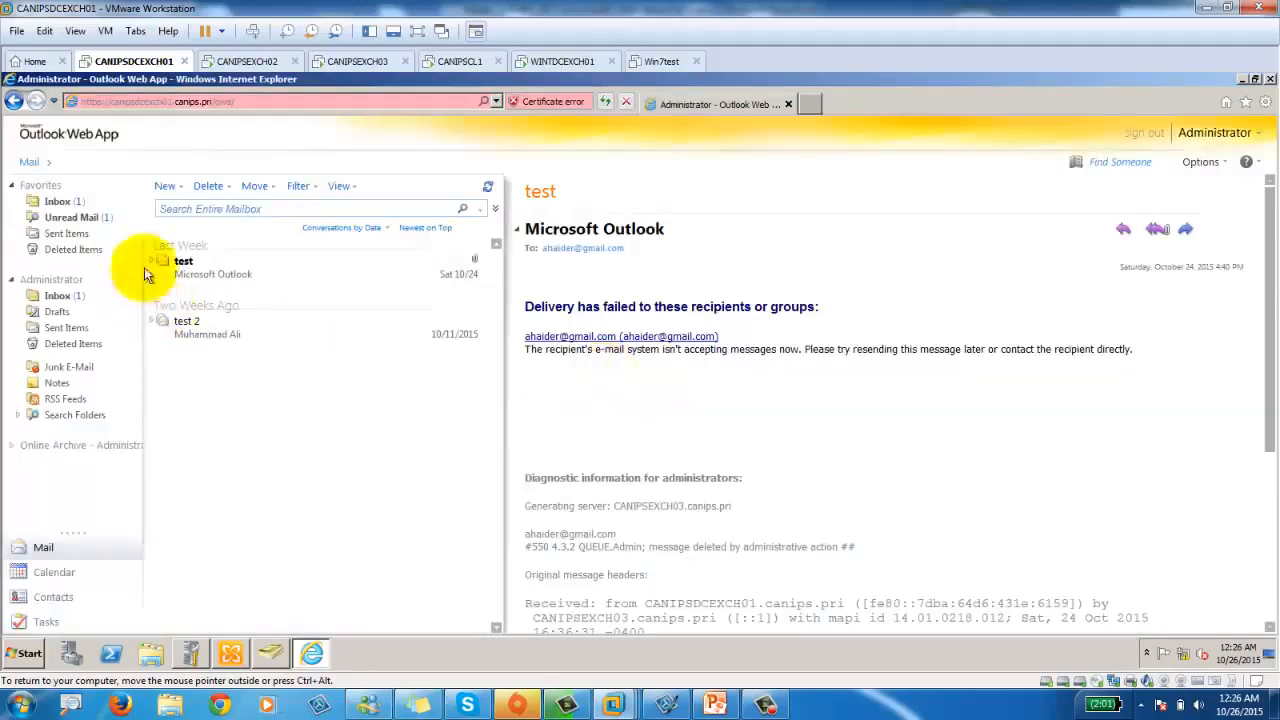
click(162, 188)
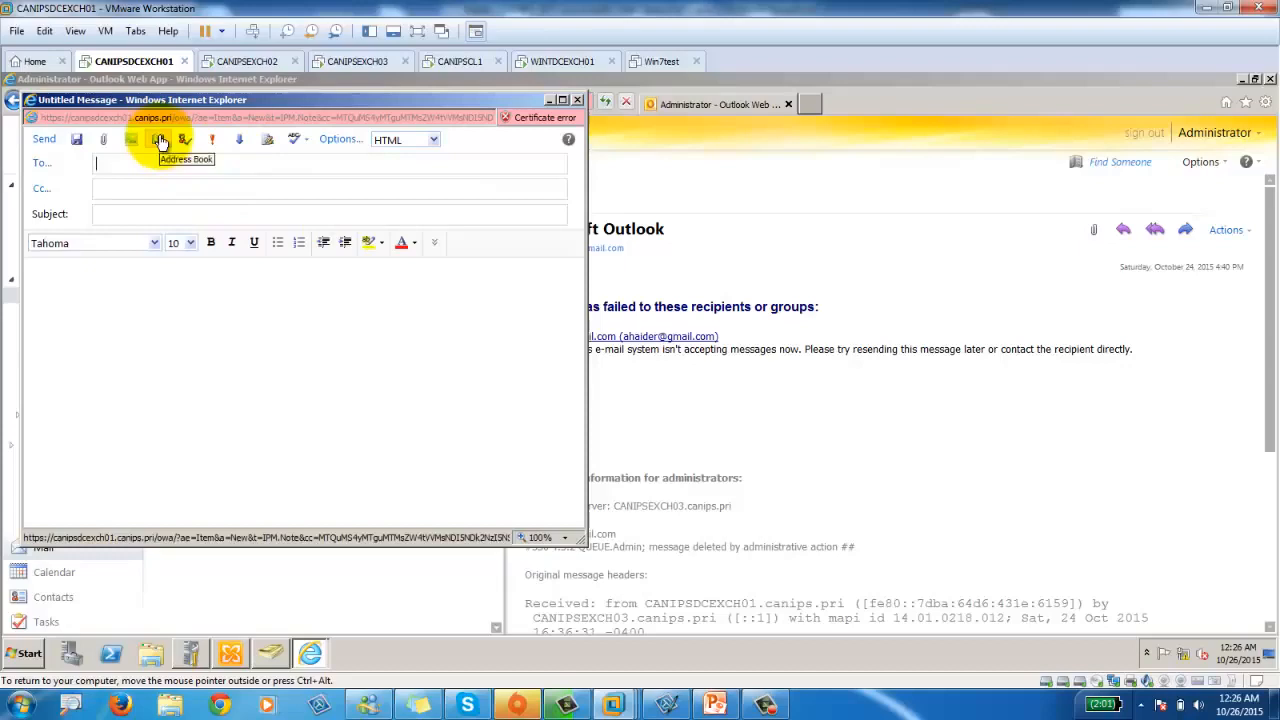
Browse the FinanceDpt and Marketing lists in the OWA address book, then close it and the draft.
click(160, 140)
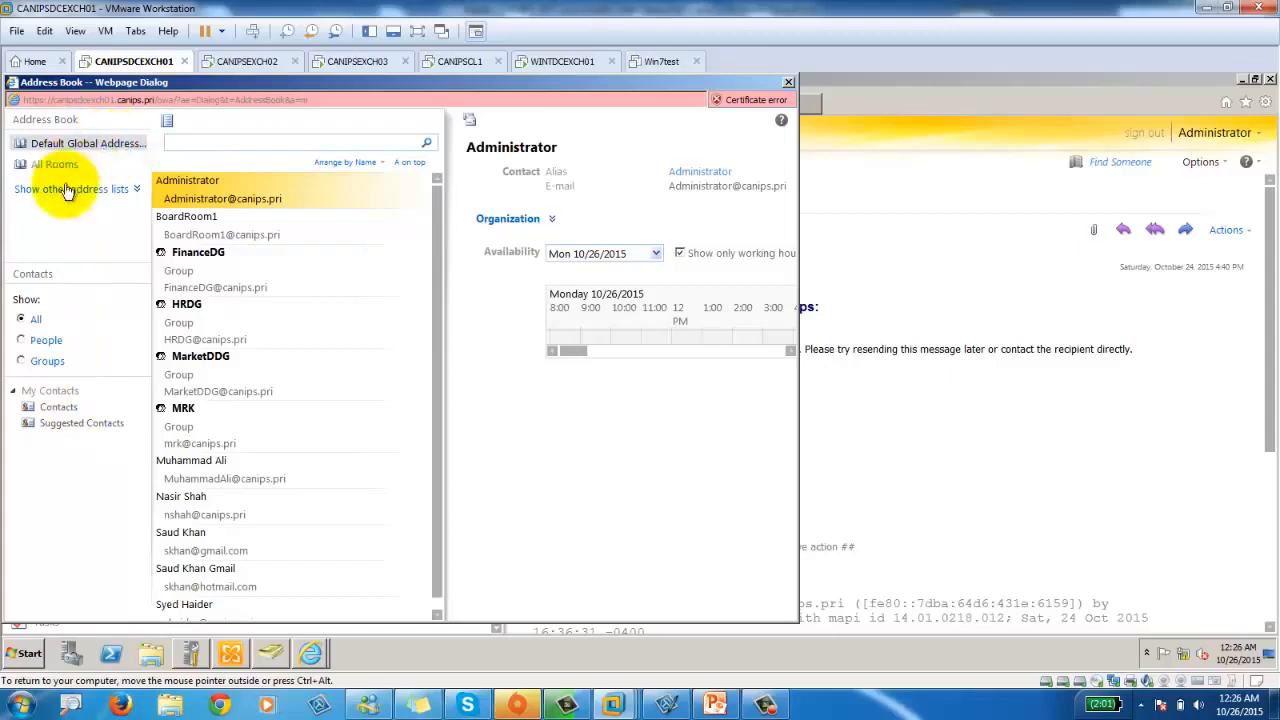
click(133, 191)
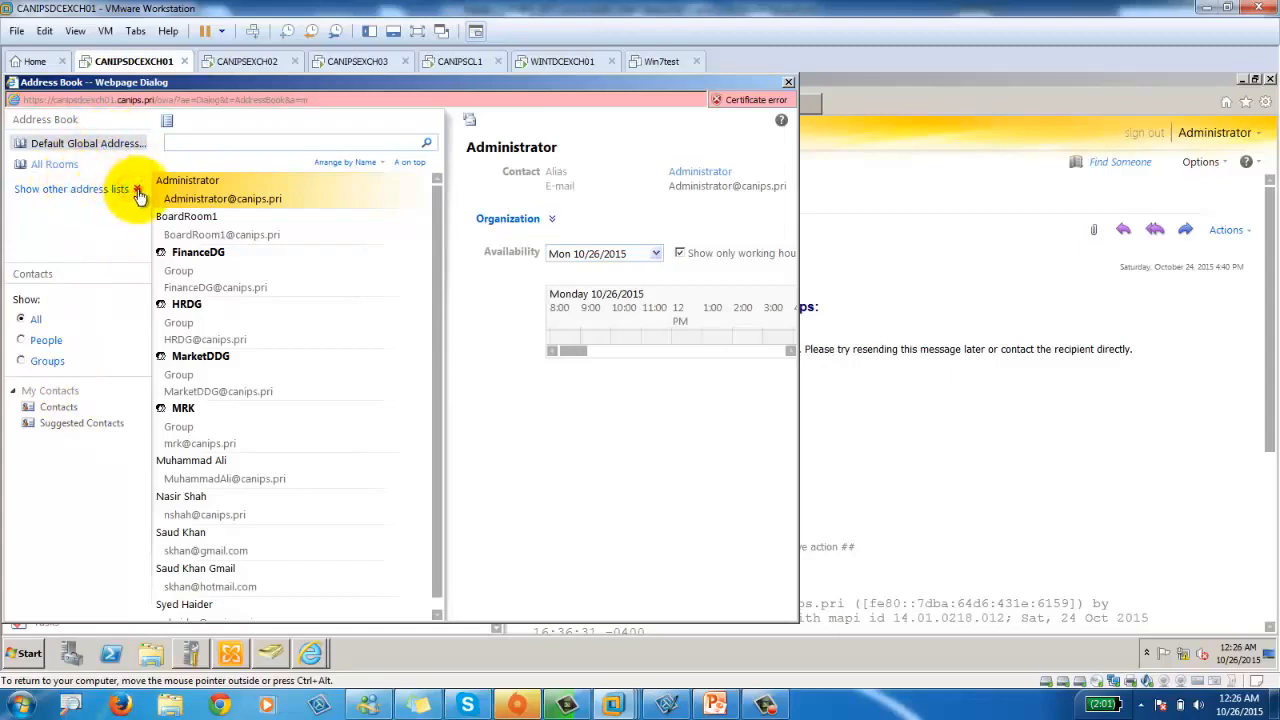
click(138, 191)
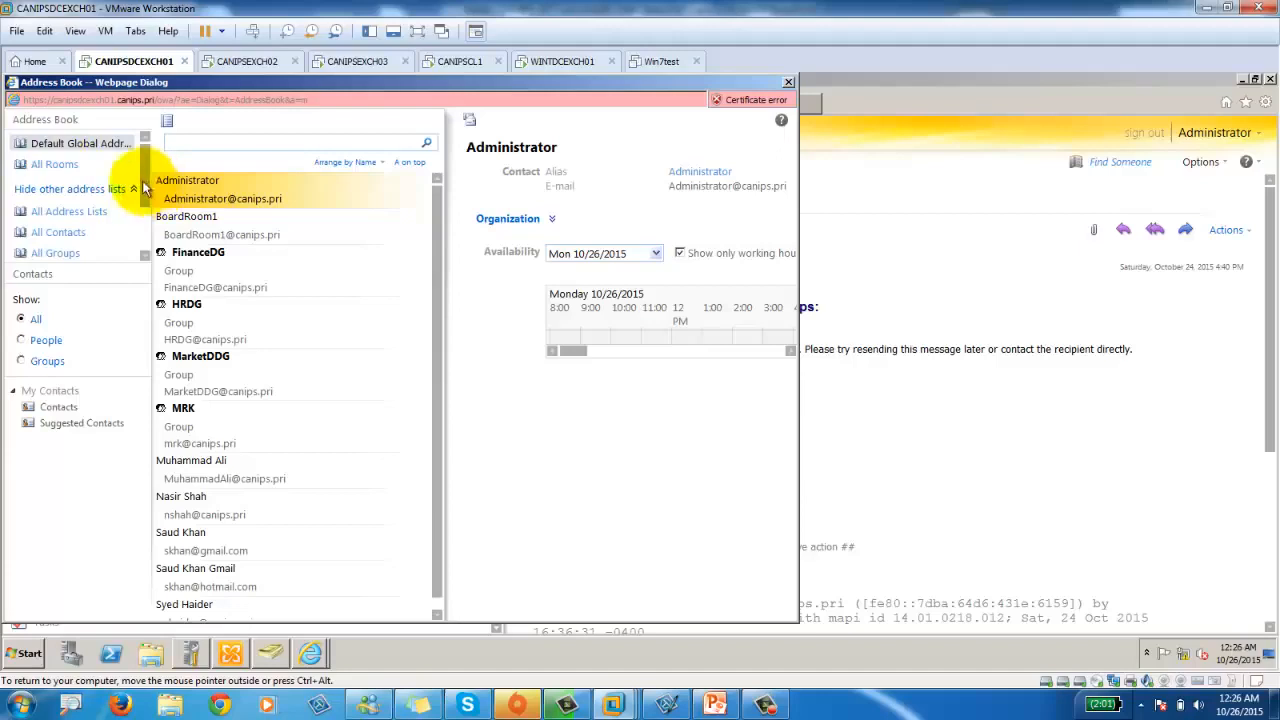
drag(143, 185, 146, 236)
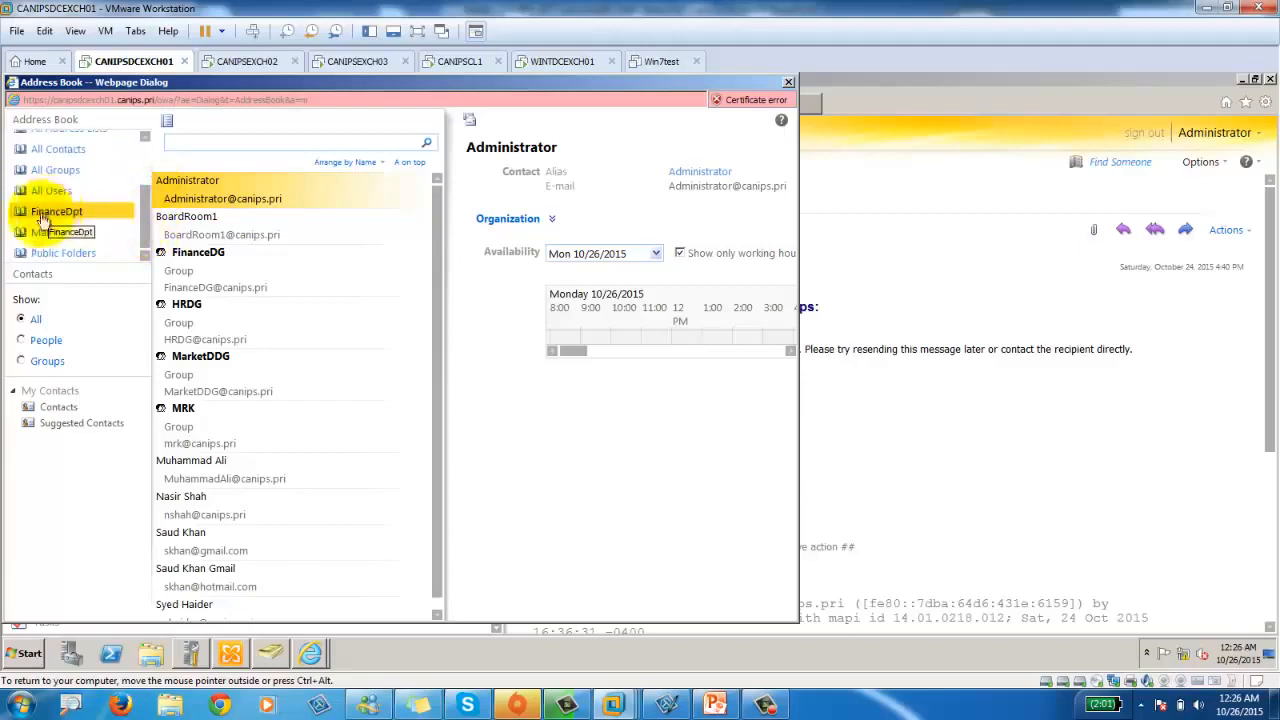
click(24, 216)
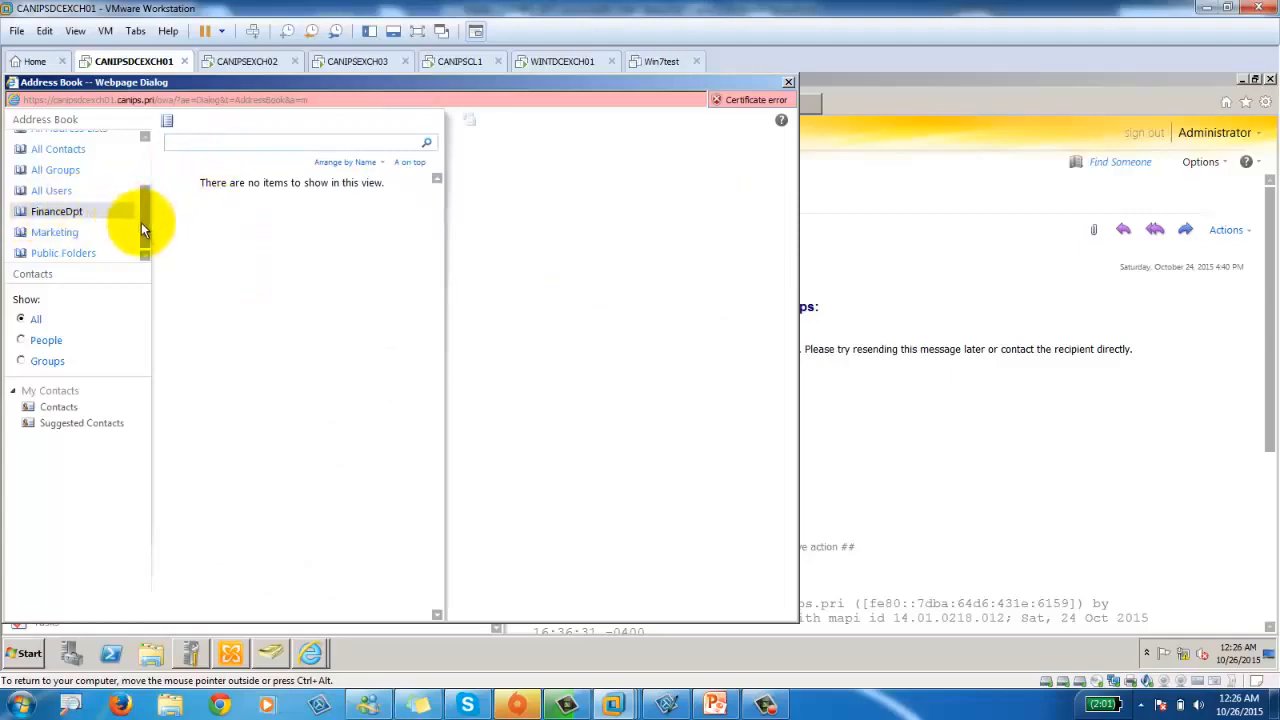
drag(141, 222, 145, 250)
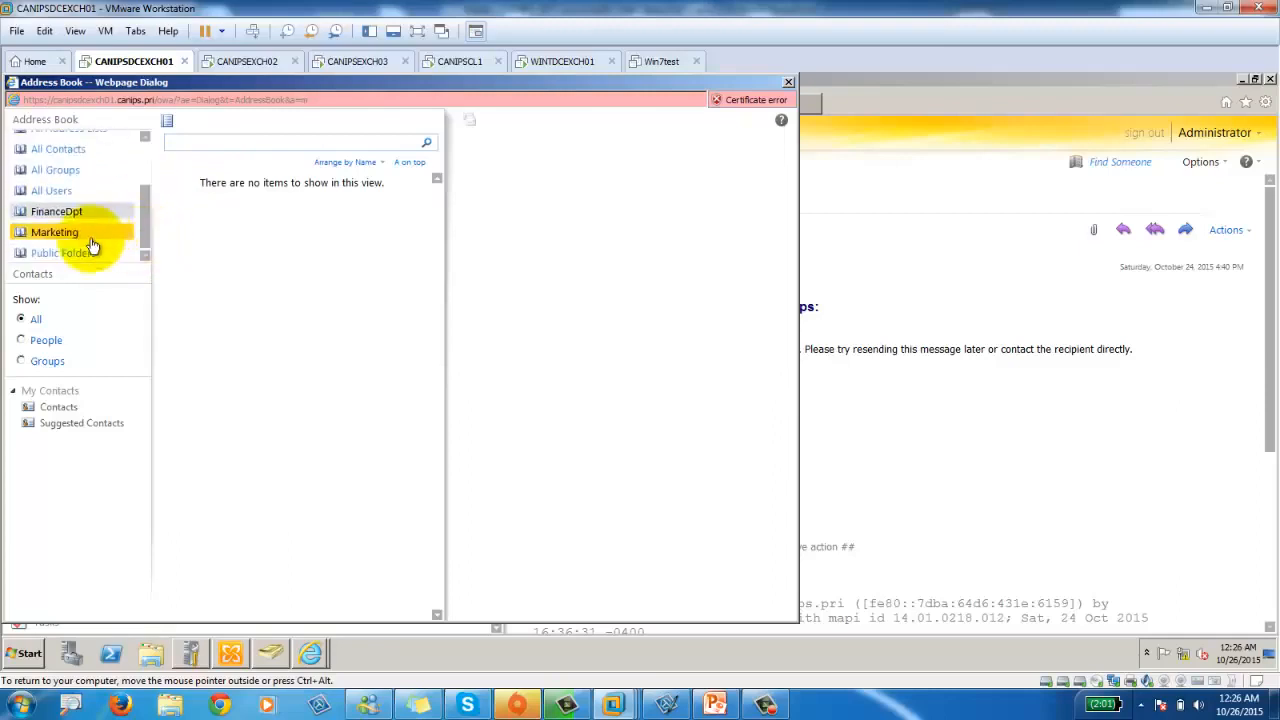
click(62, 230)
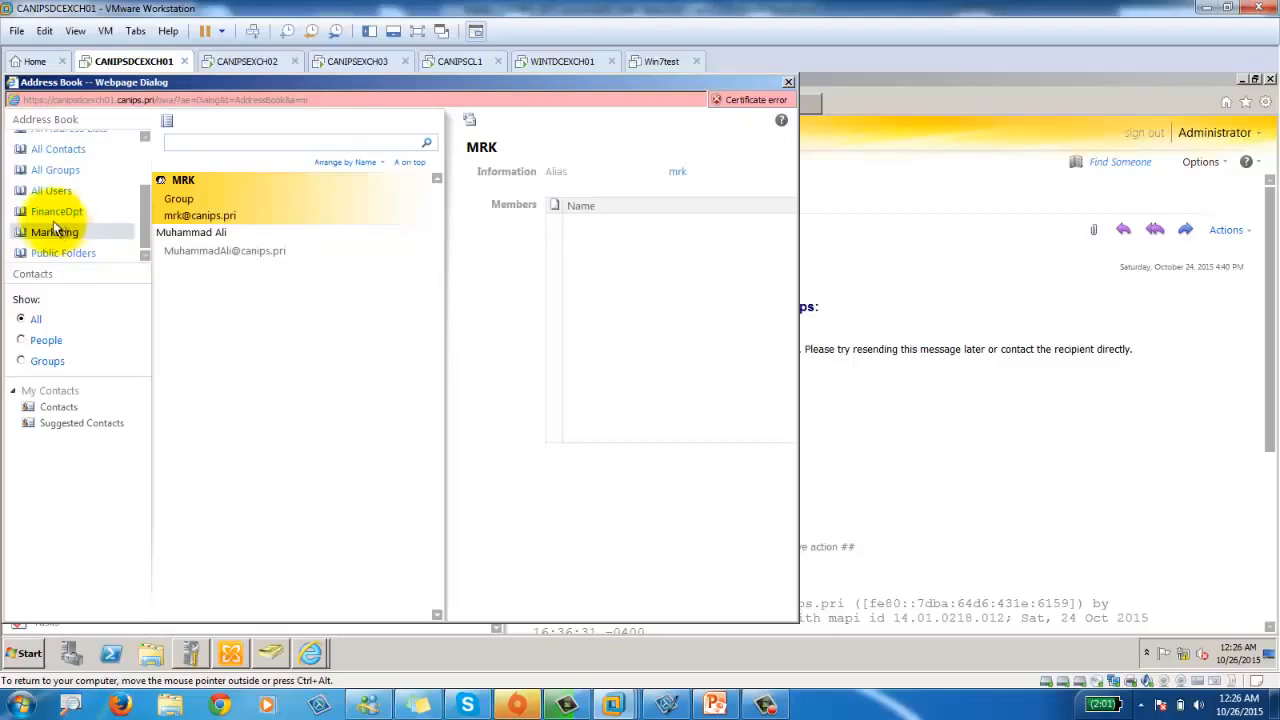
click(48, 212)
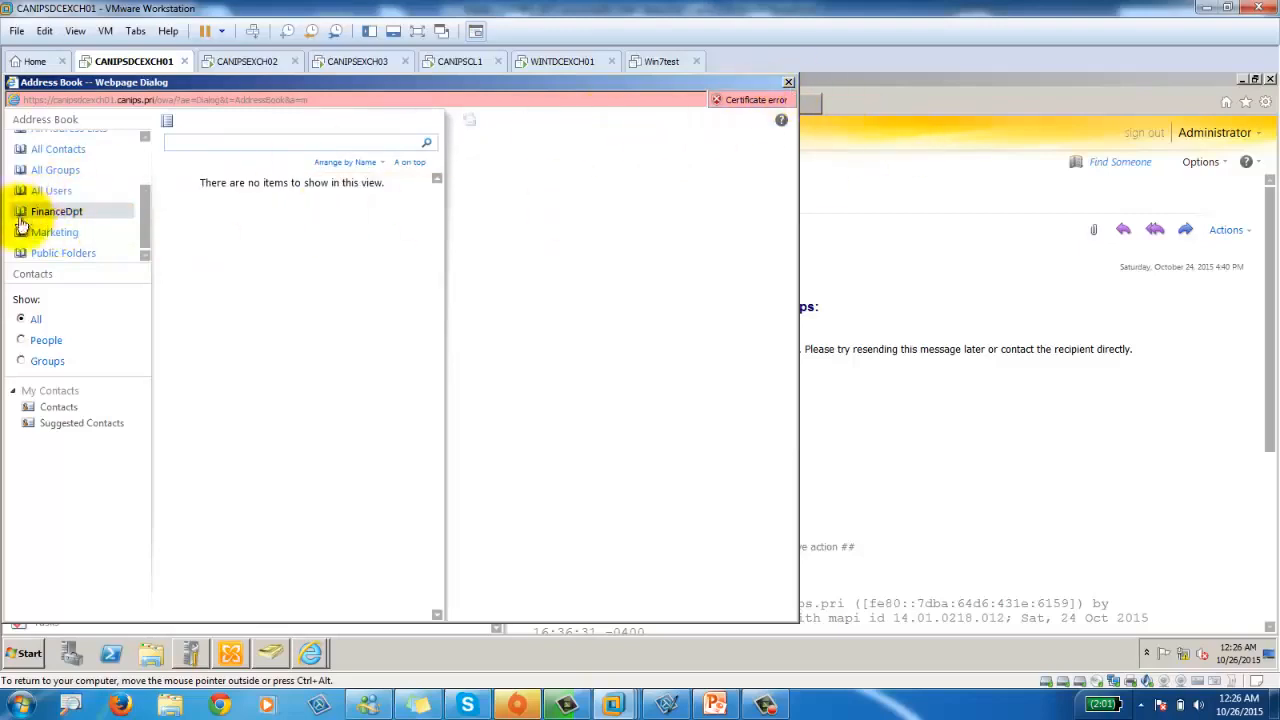
click(789, 82)
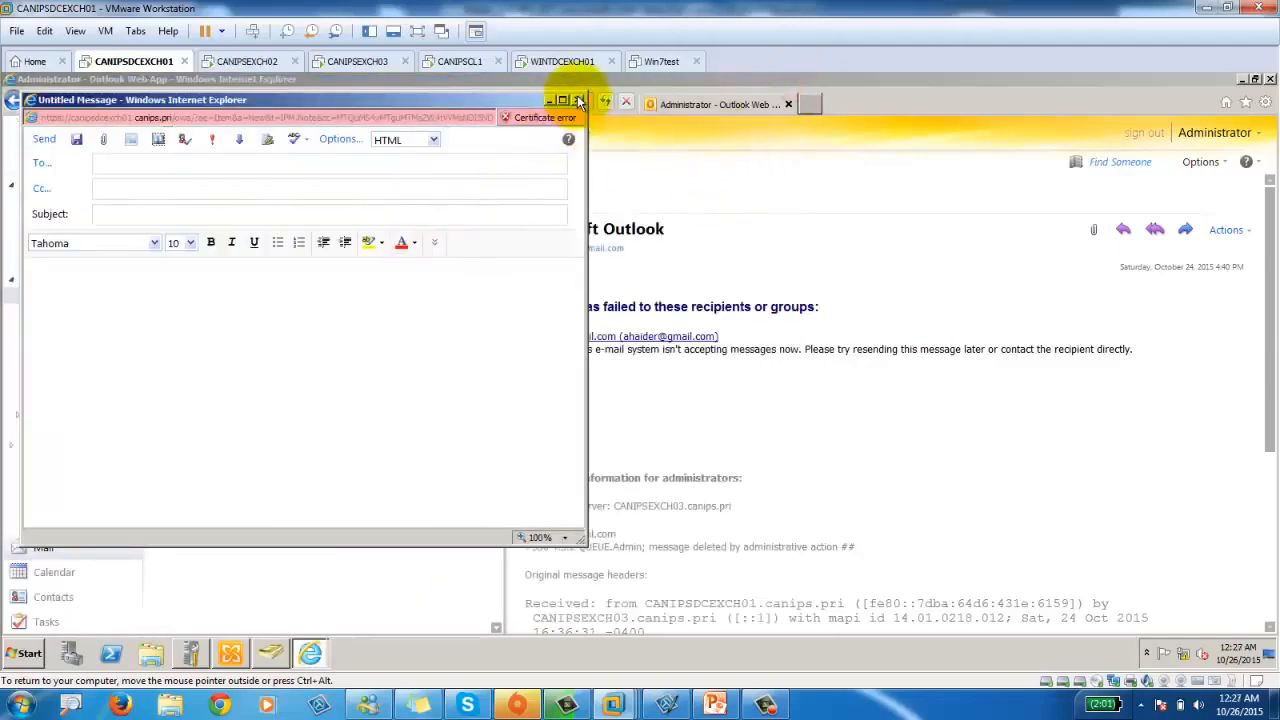
click(577, 100)
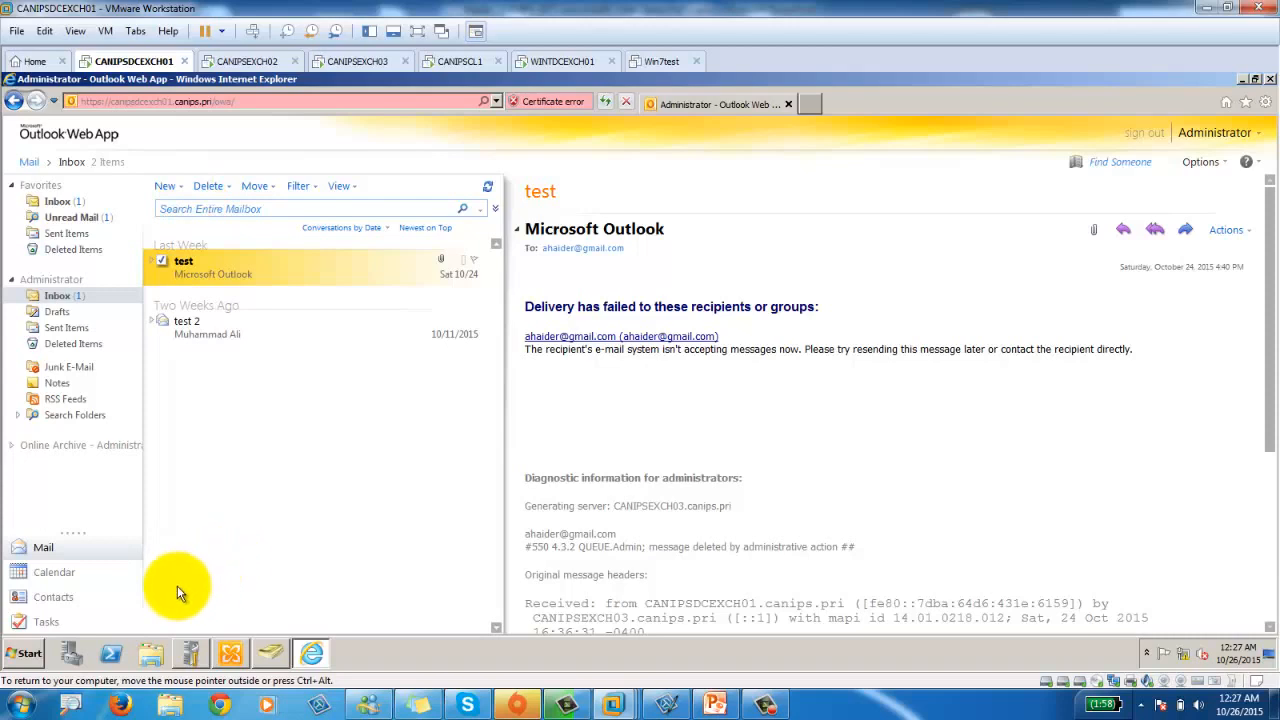
Open Notepad and type the heading 'Create two Address List'.
click(22, 656)
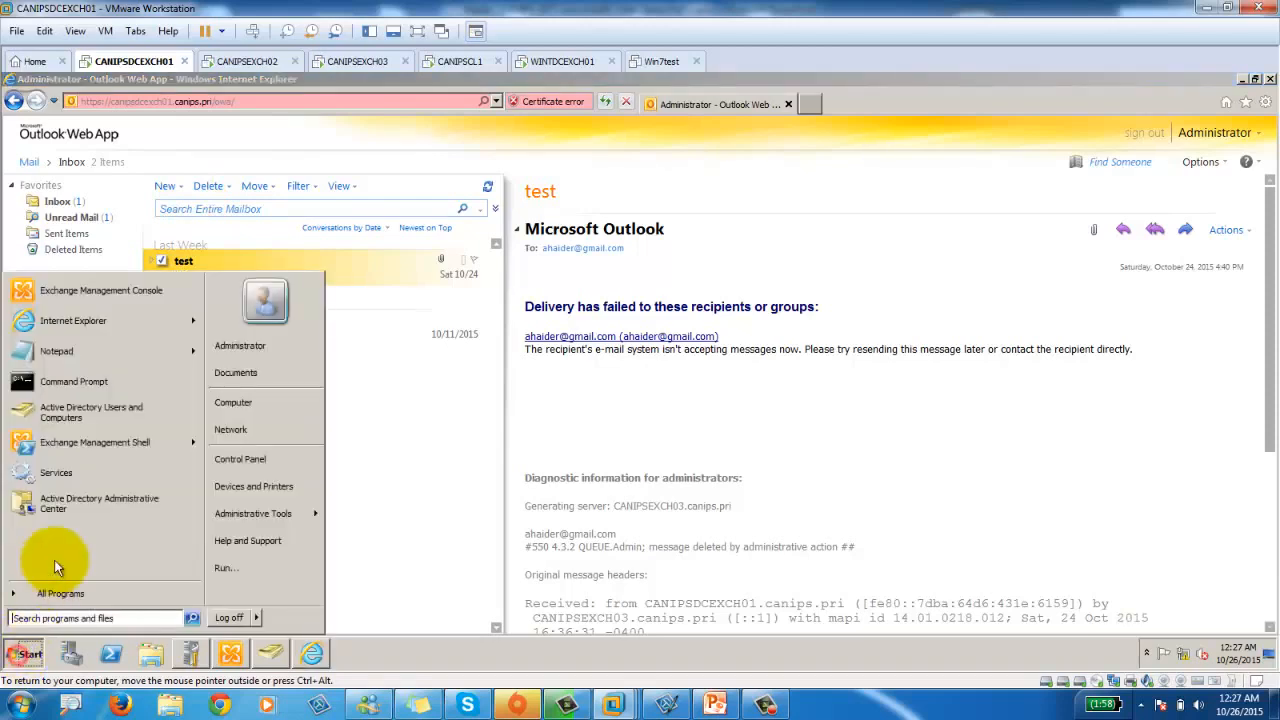
click(109, 352)
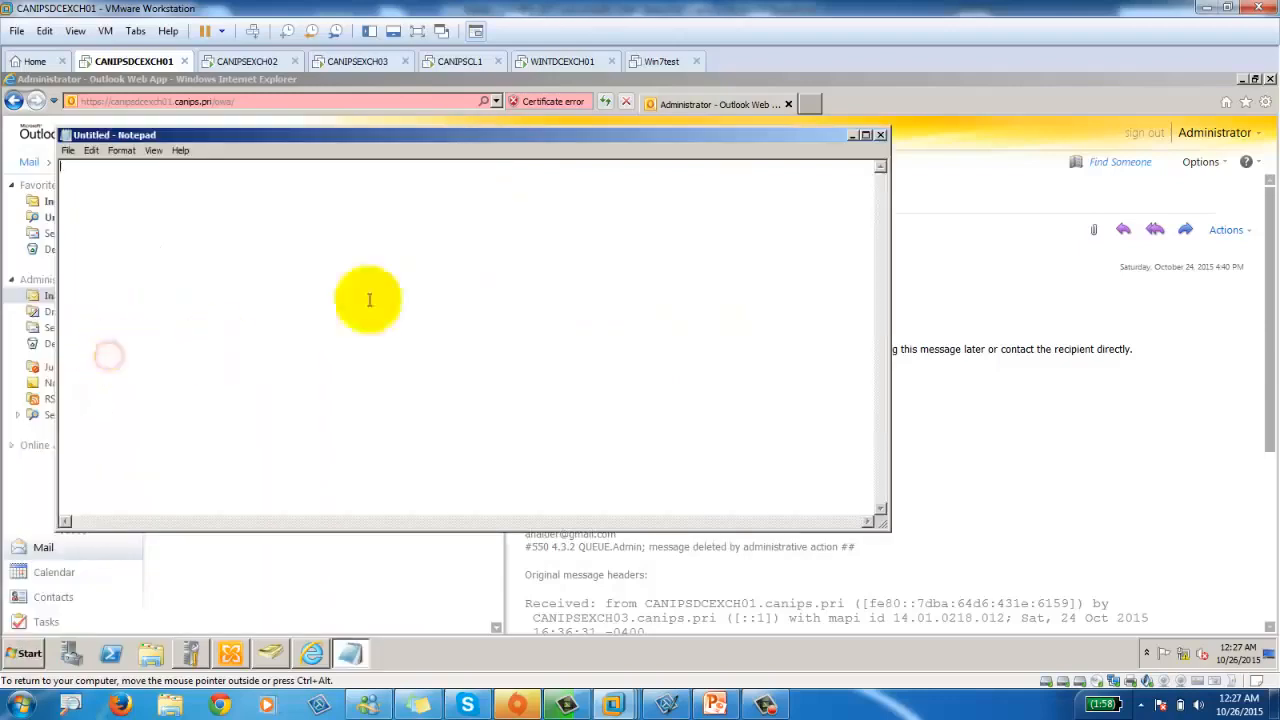
click(408, 232)
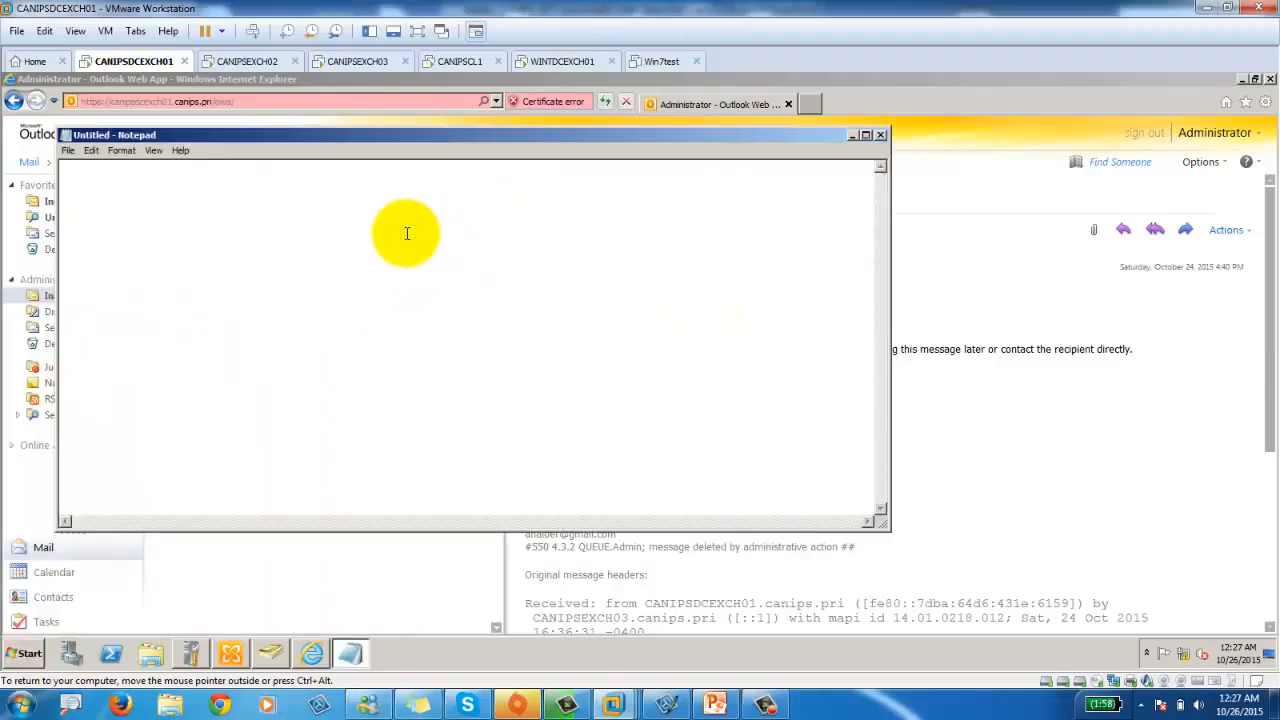
text(Create two Address List)
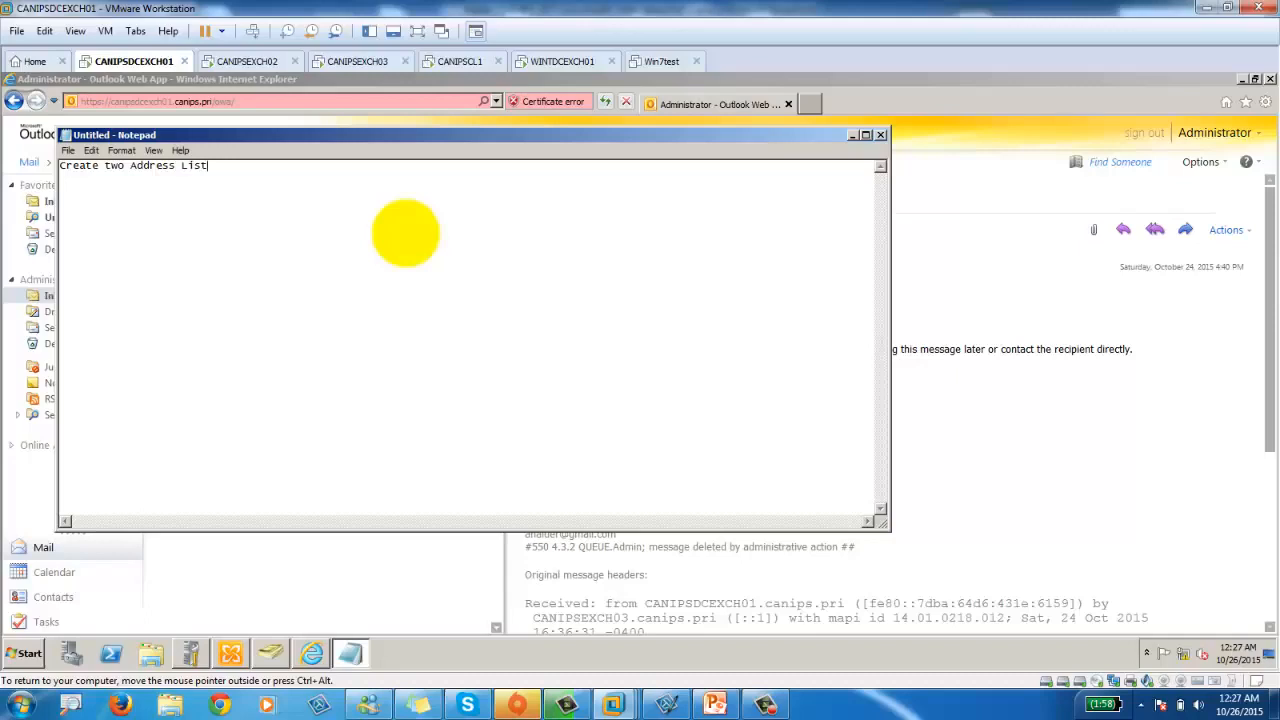
text(ITDep)
key(BackSpace)
key(BackSpace)
key(BackSpace)
key(BackSpace)
key(BackSpace)
Add '1) ITDept' with indented User1 and User2 lines.
key(BackSpace)
text(t)
key(Return)
text(1) ITDept)
key(Return)
text(User1)
key(Return)
key(Tab)
text(Y)
key(BackSpace)
text(Users)
key(BackSpace)
text(2)
key(Return)
Add '2) HRDept' with indented User3 and User4 member lines.
text(2) HR)
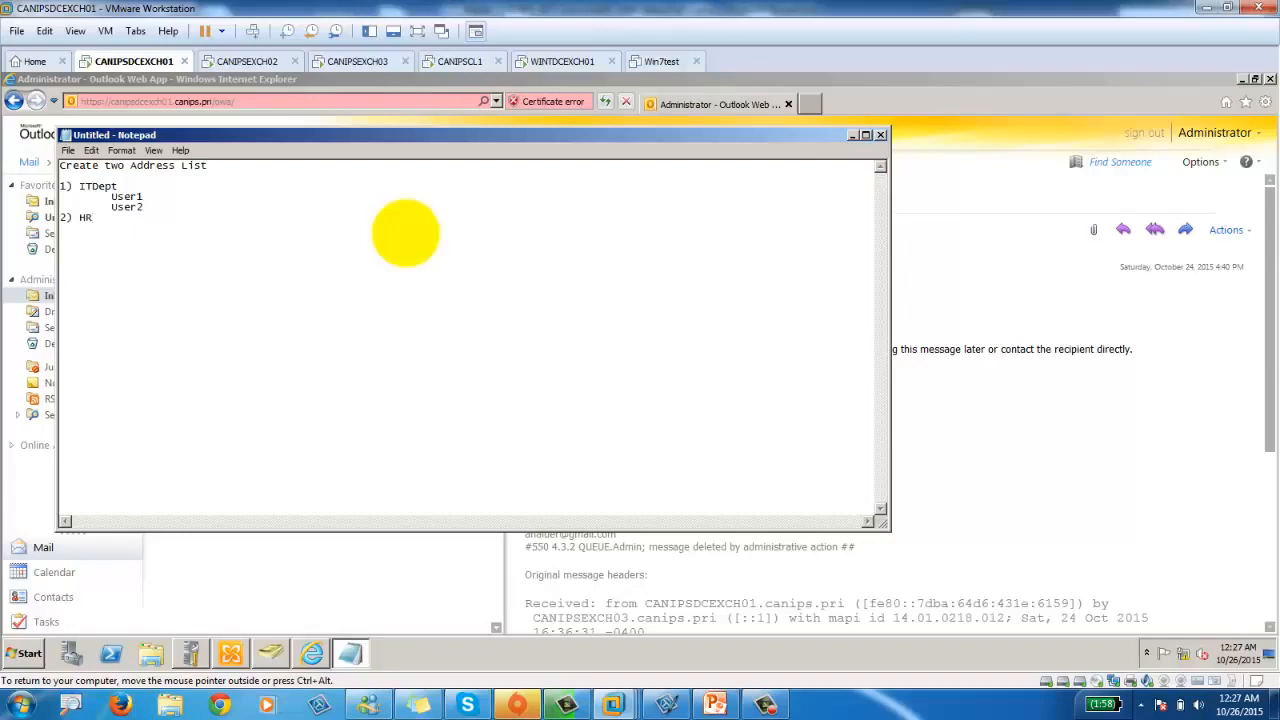
text(Dpt)
key(BackSpace)
key(BackSpace)
text(ept)
key(Return)
key(Tab)
text(User)
text(3 )
text(User4)
Indent User4, append ', Department=ITDept' after User1, and add a 'Practice#1' title line.
key(Tab)
key(Up)
text(, Department)
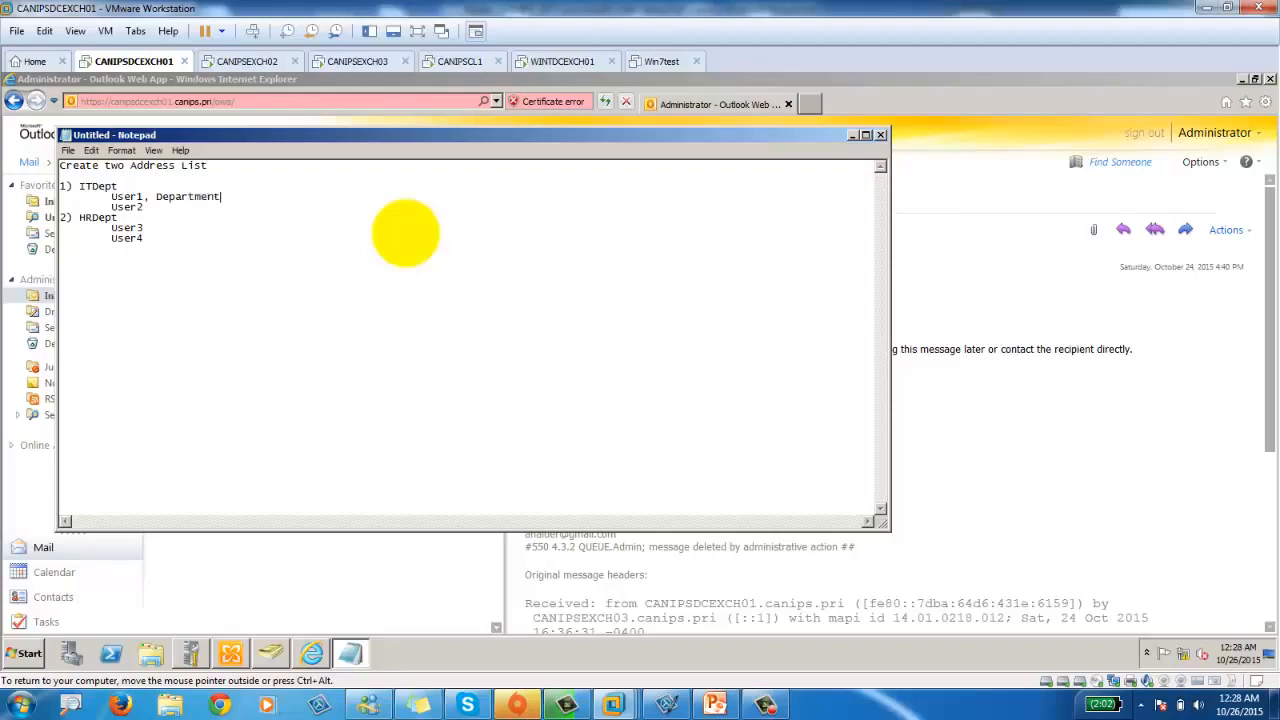
text(=ITDE)
key(BackSpace)
text(ept)
key(shift+Left)
key(shift+Left)
key(shift+Left)
key(shift+Left)
key(shift+Left)
key(shift+Left)
key(shift+Left)
key(shift+Left)
key(shift+Left)
key(shift+Left)
key(shift+Left)
key(shift+Left)
key(shift+Left)
key(shift+Left)
key(shift+Left)
key(shift+Left)
key(shift+Left)
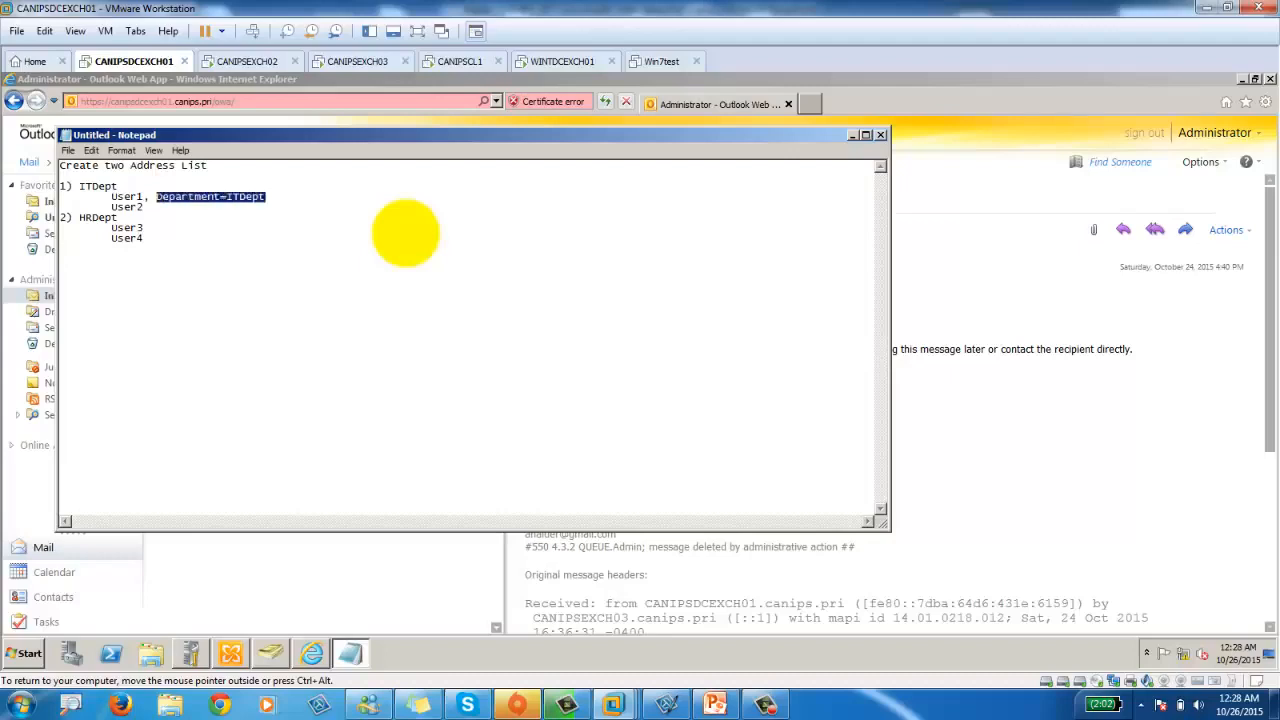
key(Down)
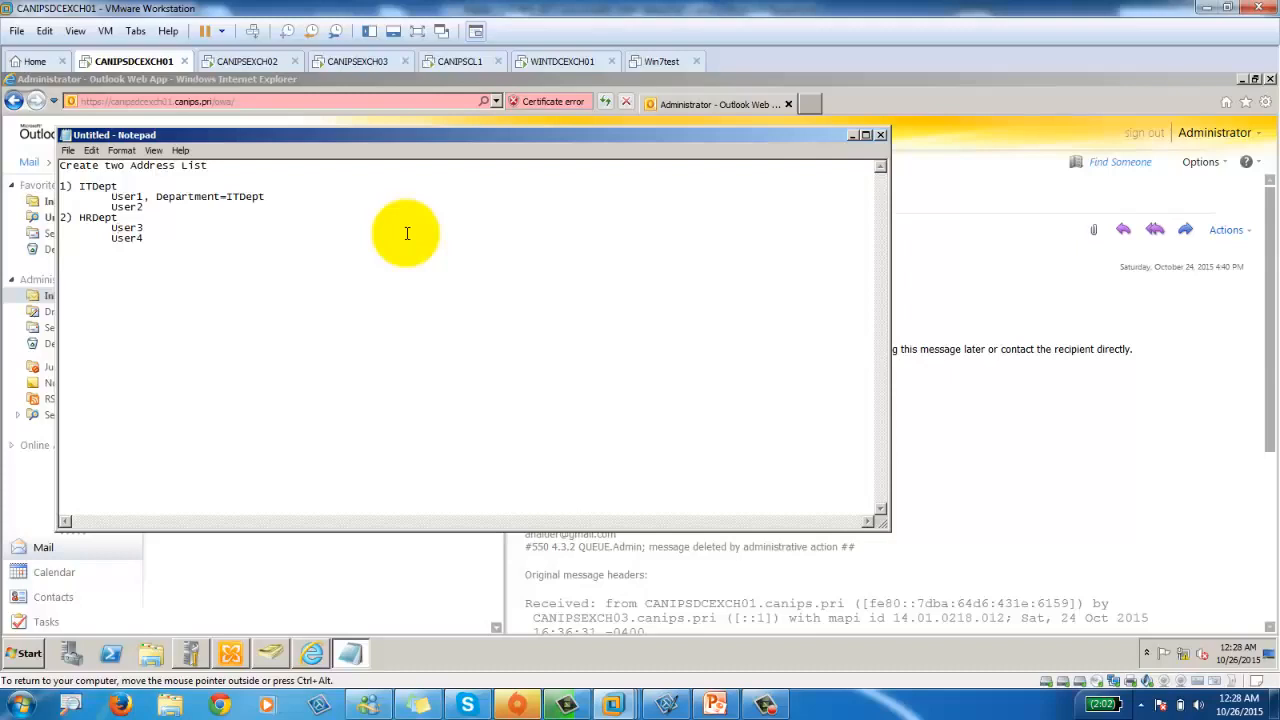
key(Down)
key(Down)
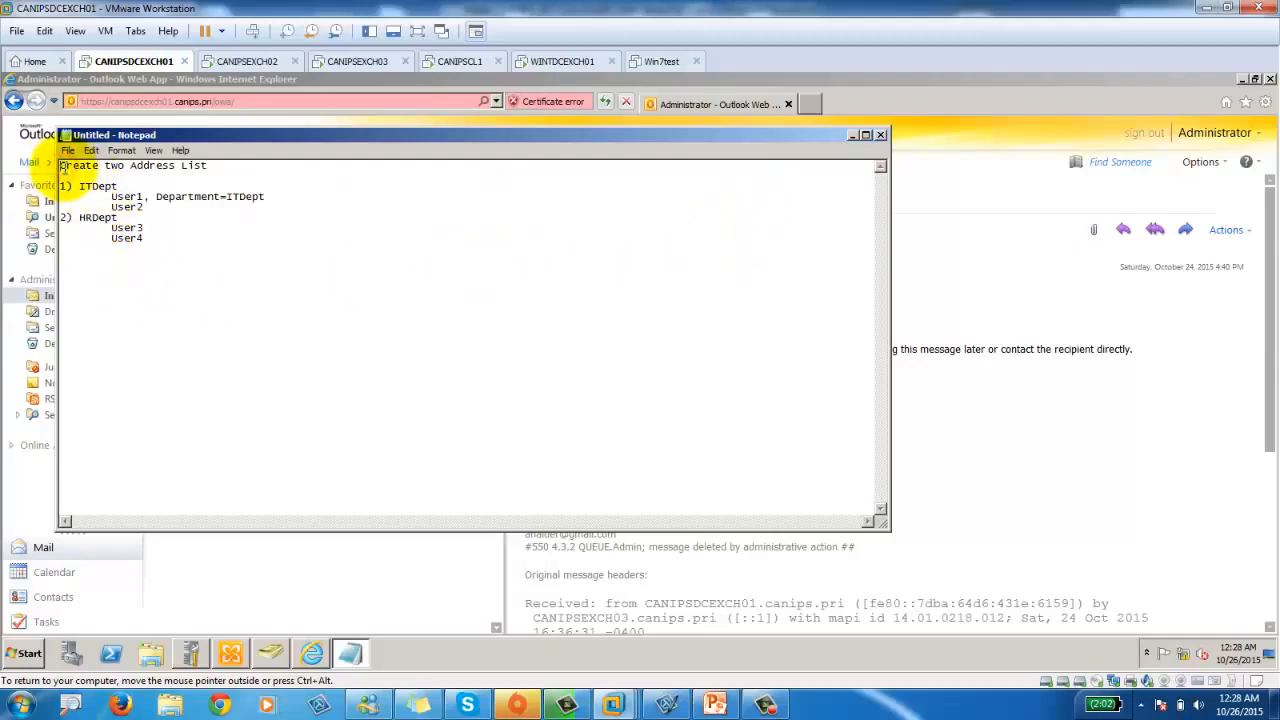
key(Return)
text(P)
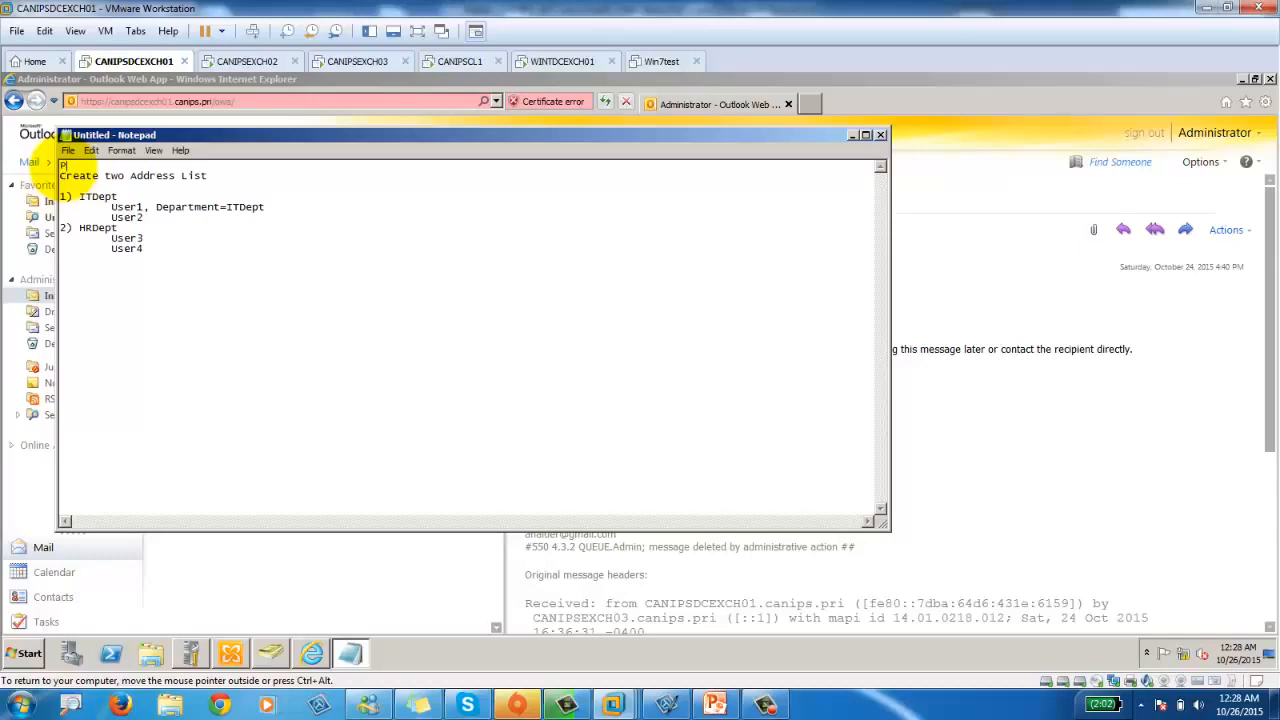
text(ractice#1)
Save the notes as a file named Practice.
key(ctrl+s)
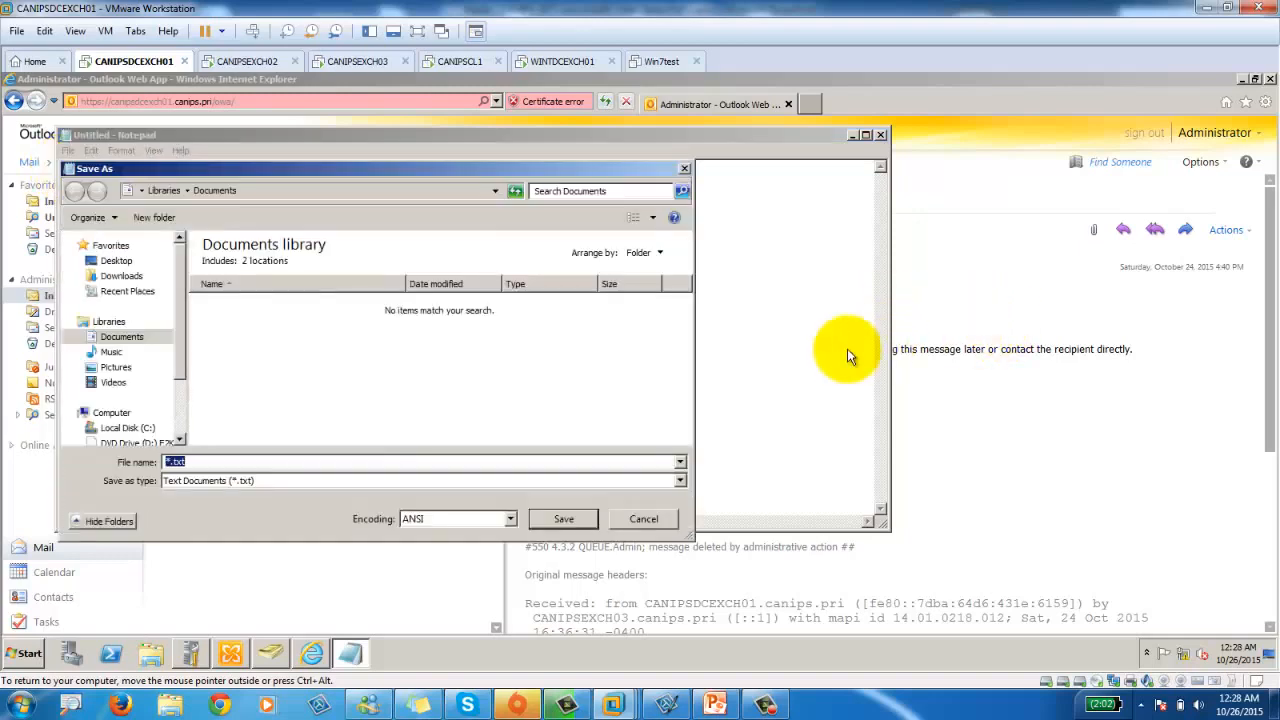
text(Pract)
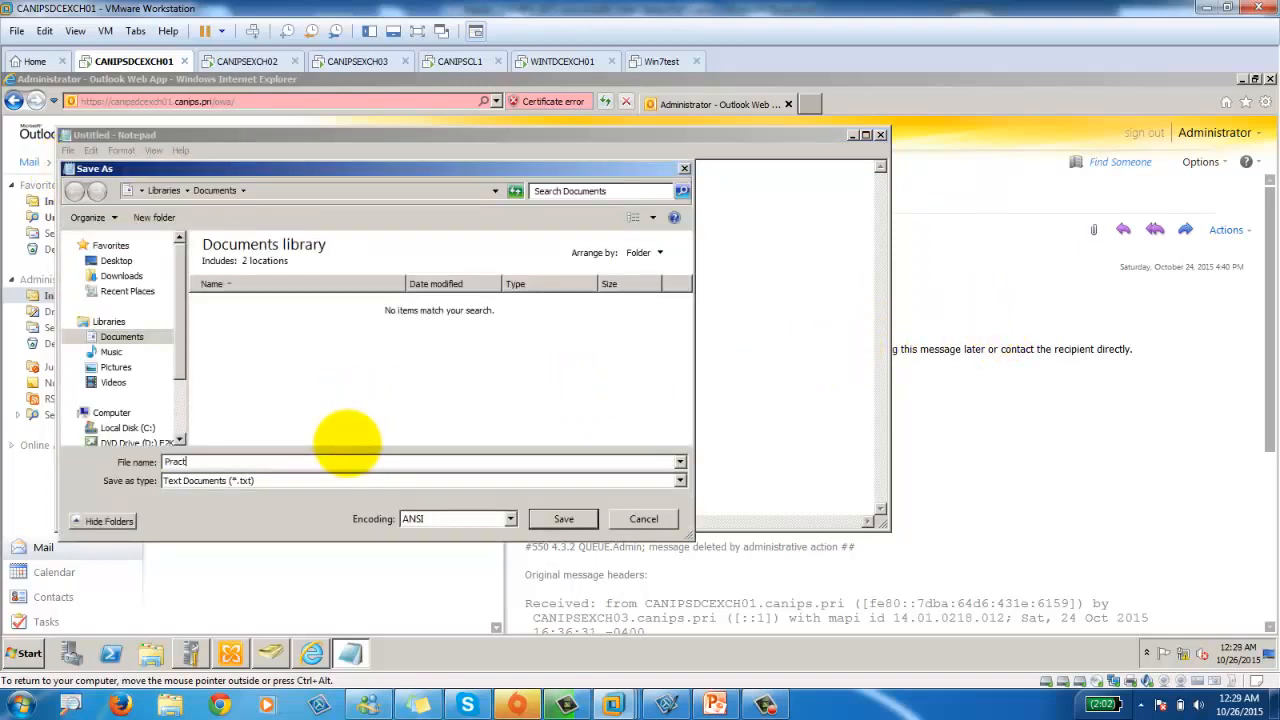
text(ice)
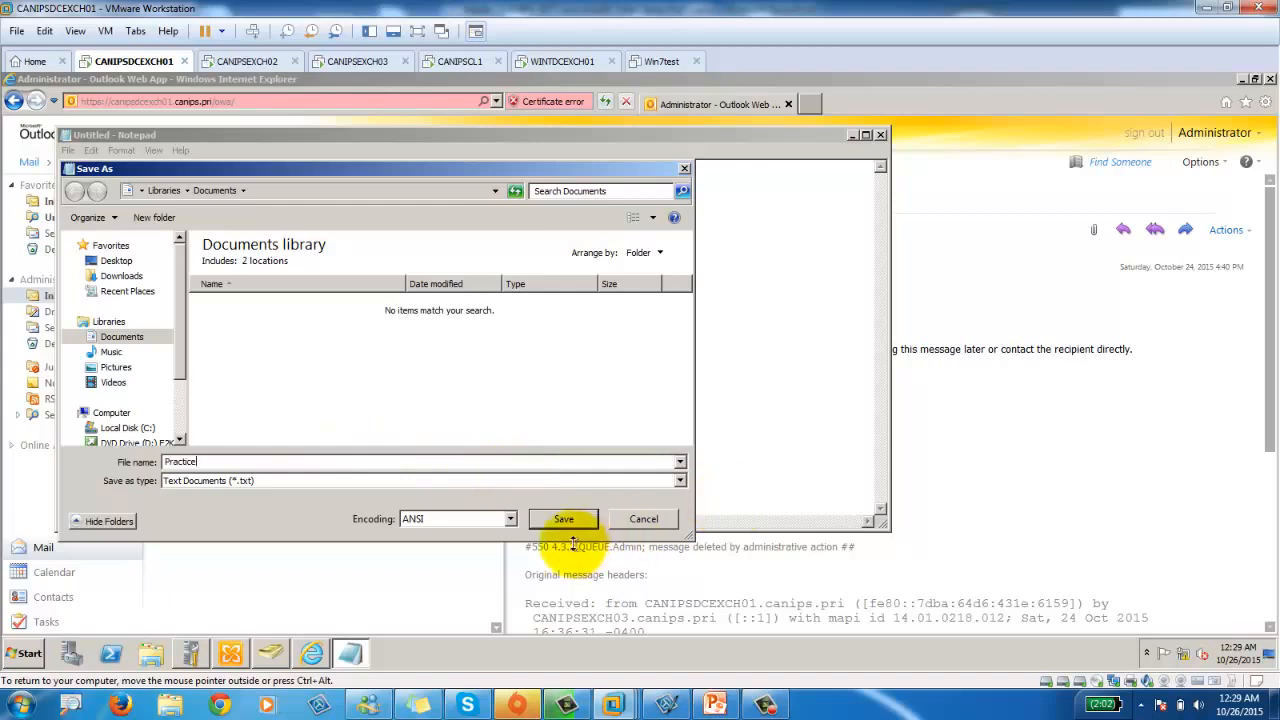
click(546, 519)
click(986, 414)
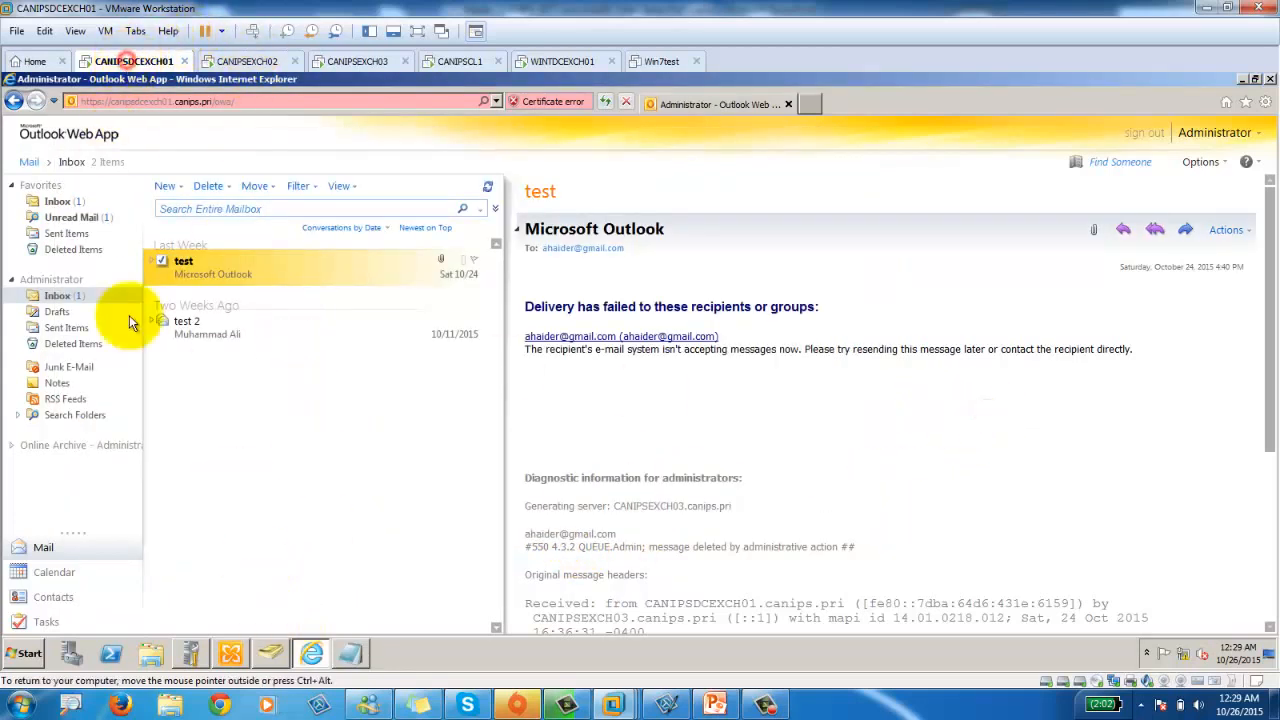
Return to Exchange Management Console and display the 11 Retention Policy Tags, including 1 Month Delete.
click(229, 662)
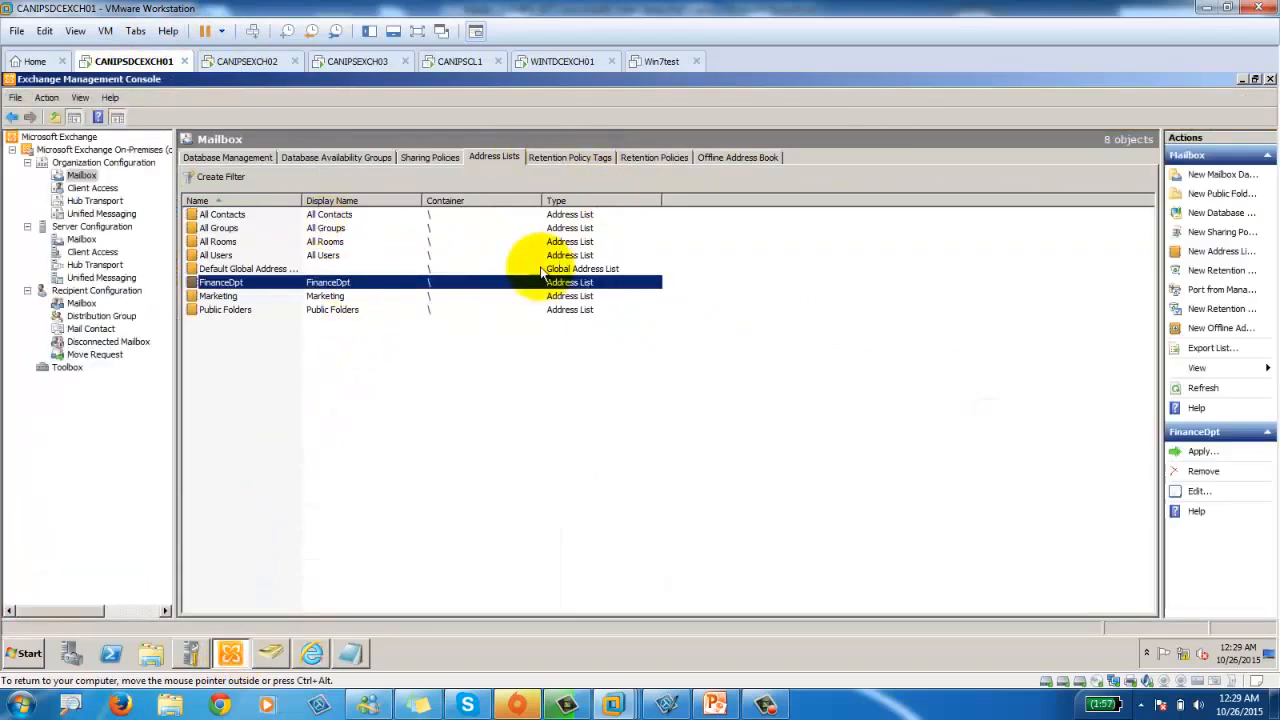
click(579, 156)
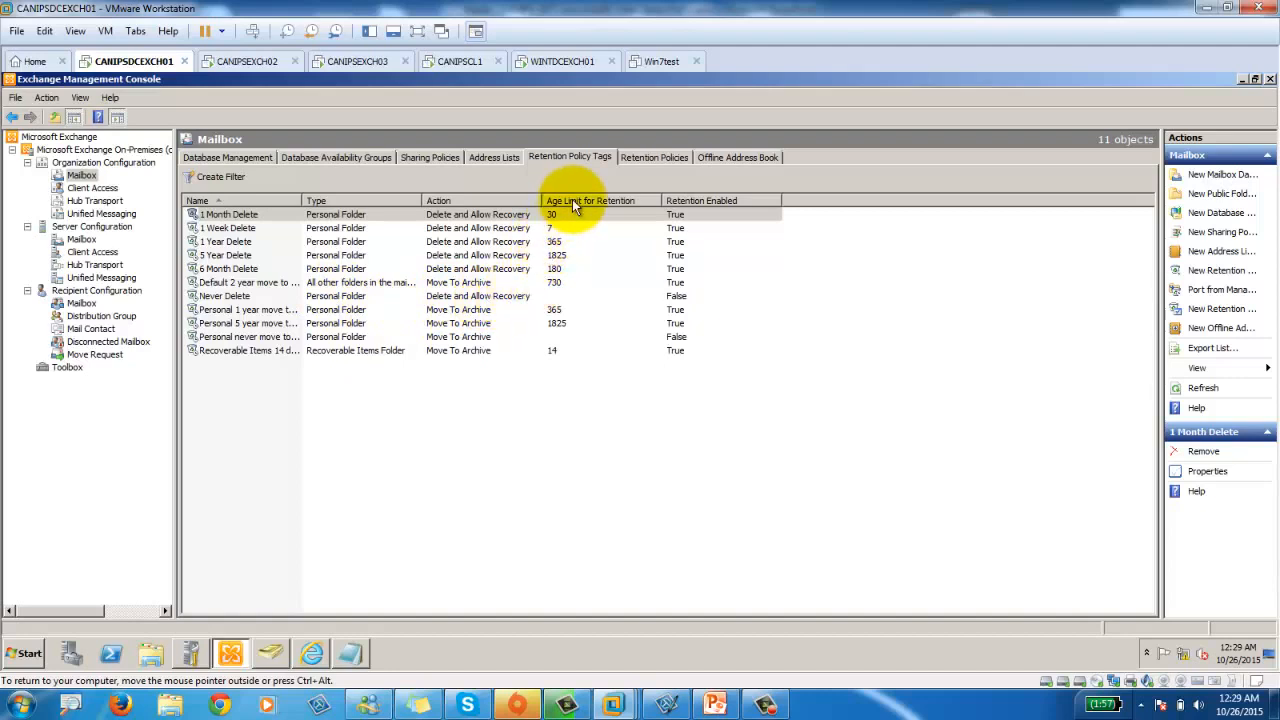
click(218, 243)
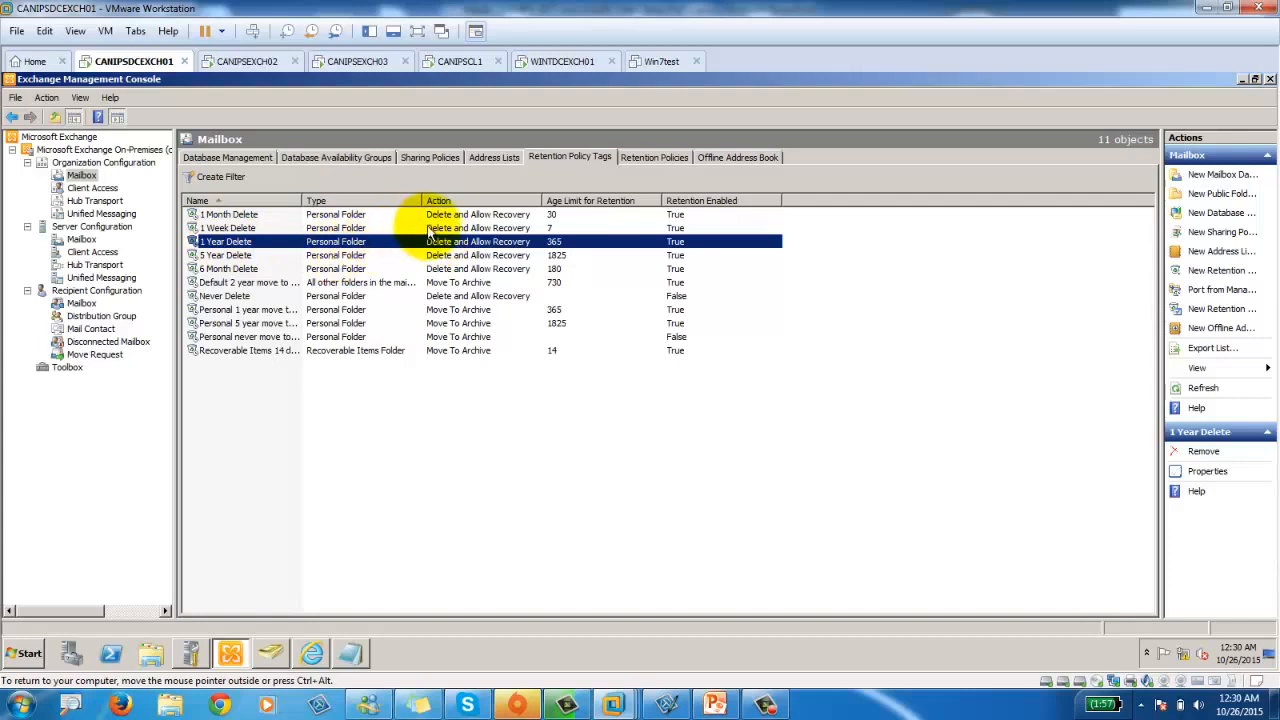
click(244, 215)
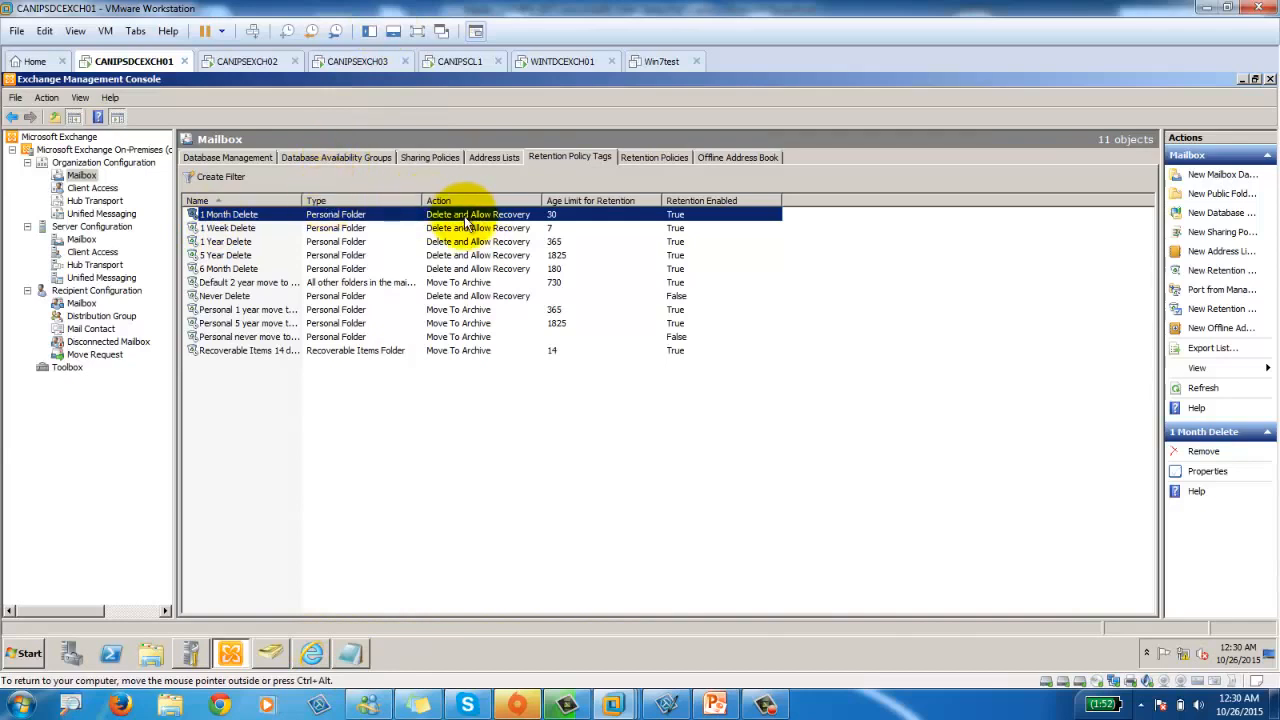
click(243, 229)
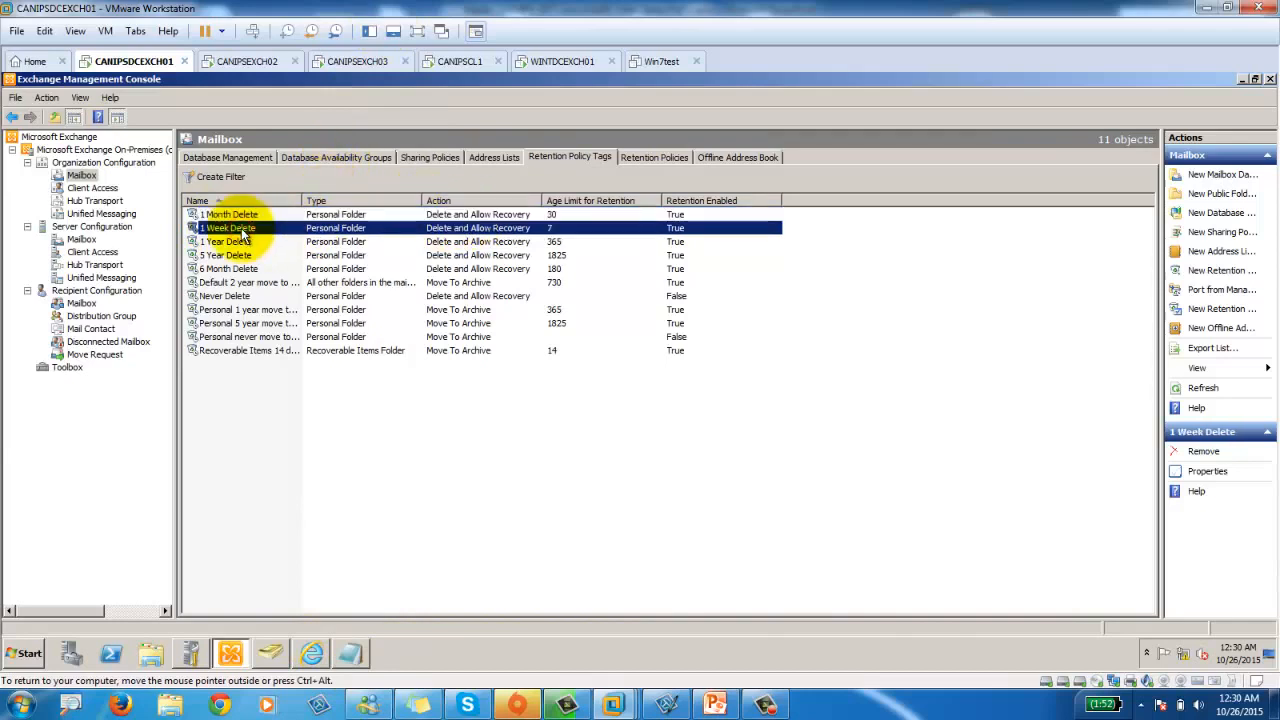
click(465, 59)
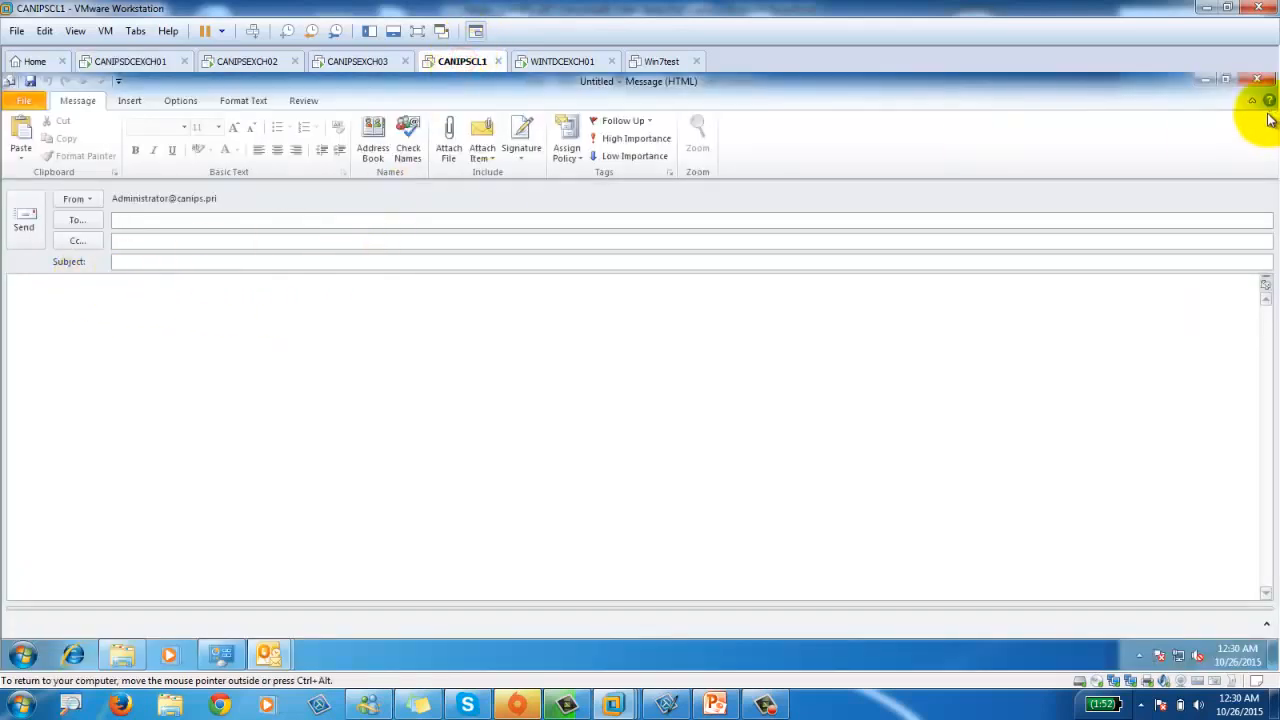
Close the blank Outlook message, view the empty Deleted Items folder, then return to the Exchange server.
click(1257, 79)
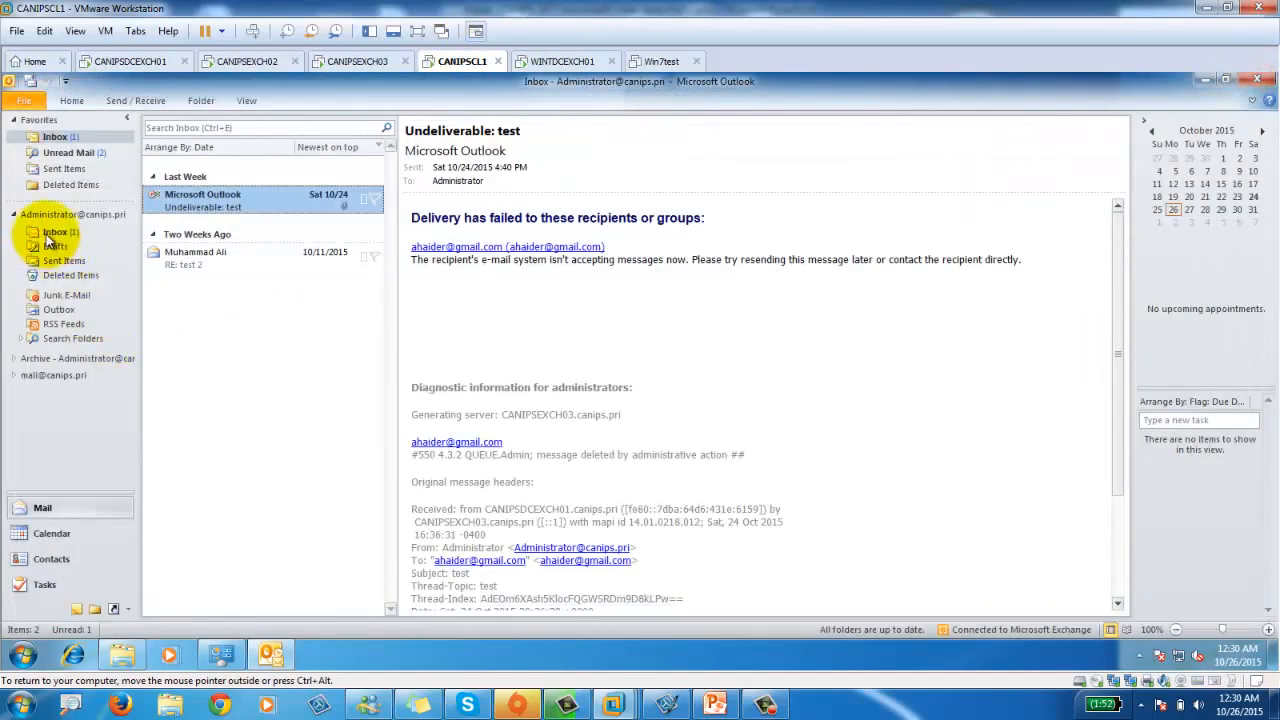
click(49, 279)
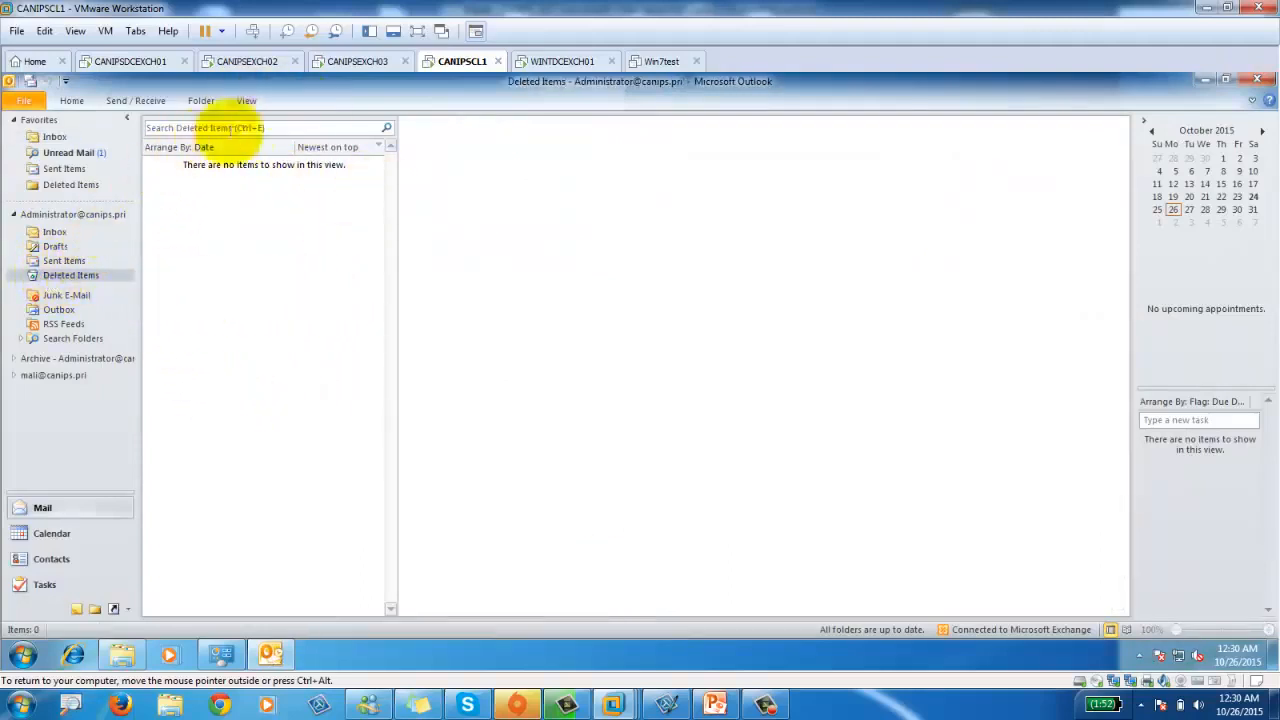
click(118, 61)
Inspect the 1 Month Delete, 1 Week Delete and 1 Year Delete retention tags.
click(228, 216)
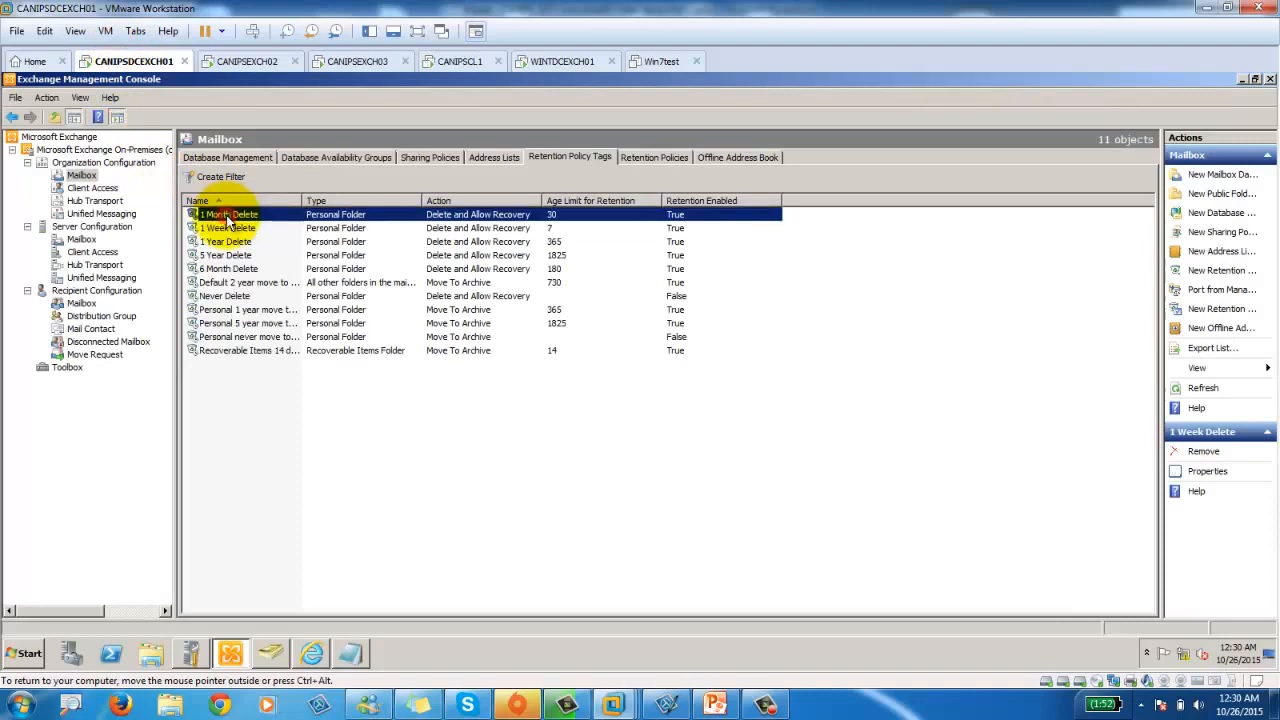
click(224, 229)
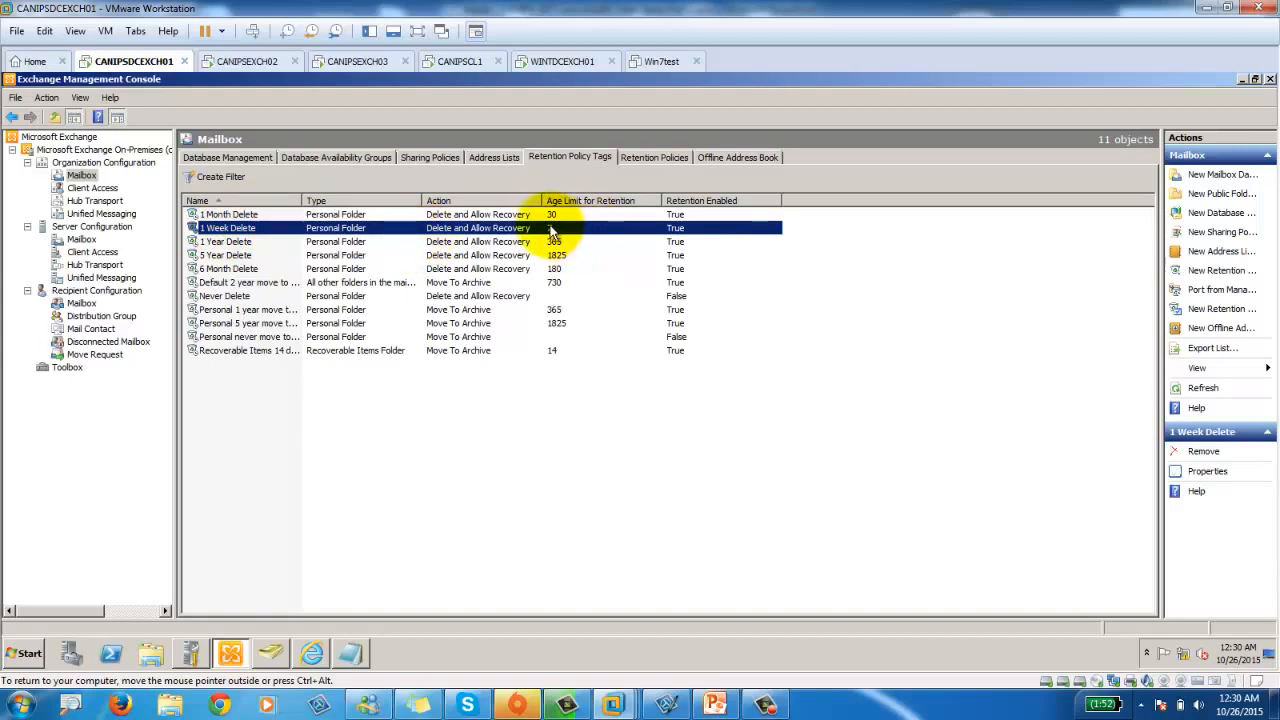
click(213, 243)
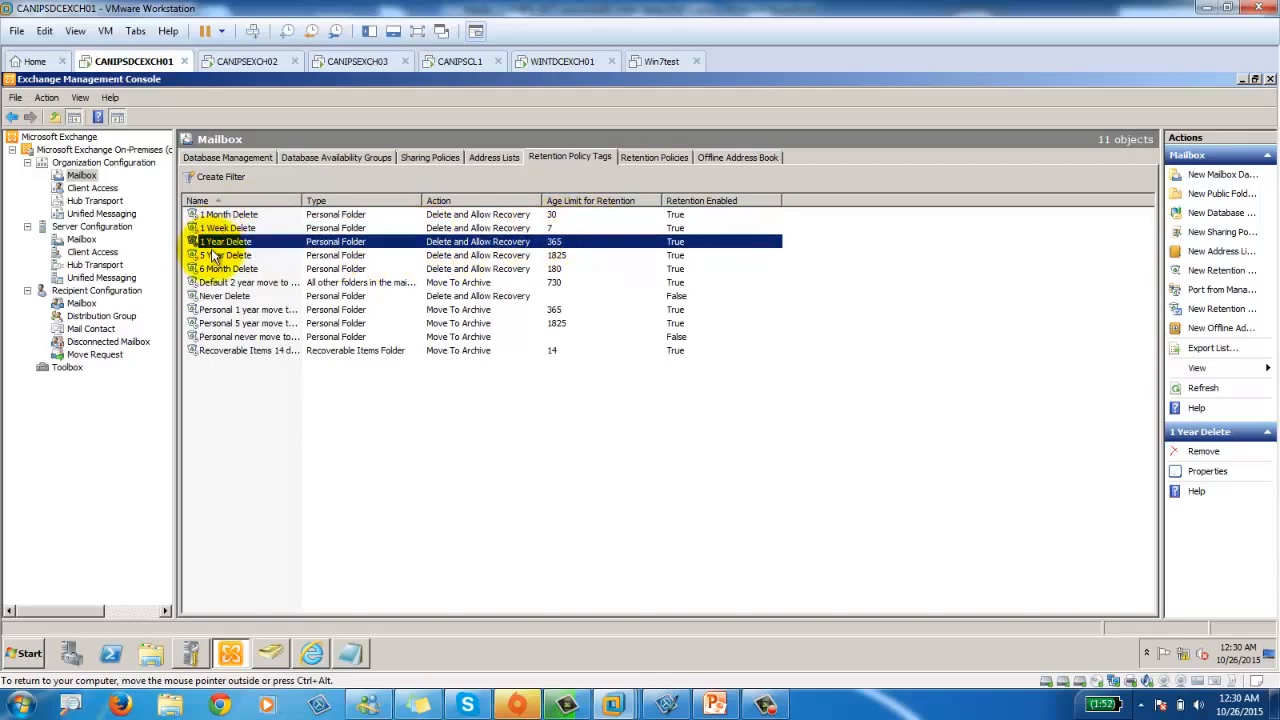
Review the retention policies with widened Tags and Name columns, then return to Address Lists showing FinanceDpt.
click(647, 156)
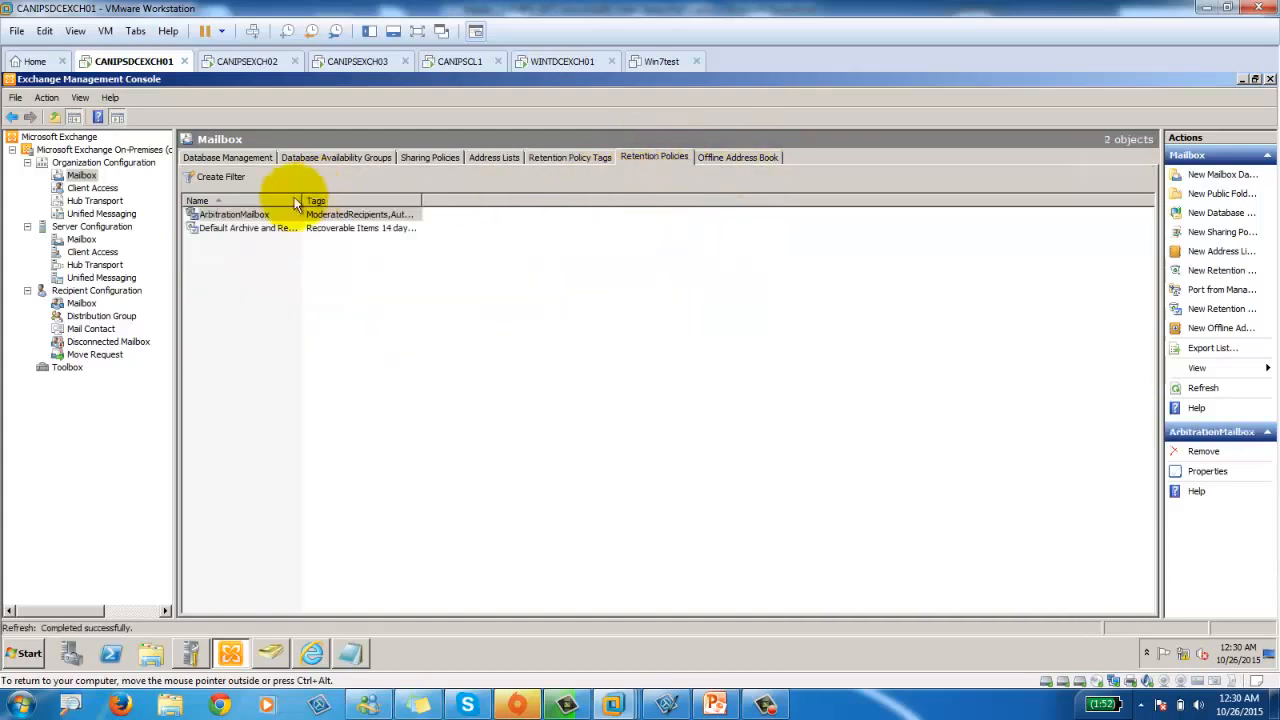
drag(423, 200, 536, 196)
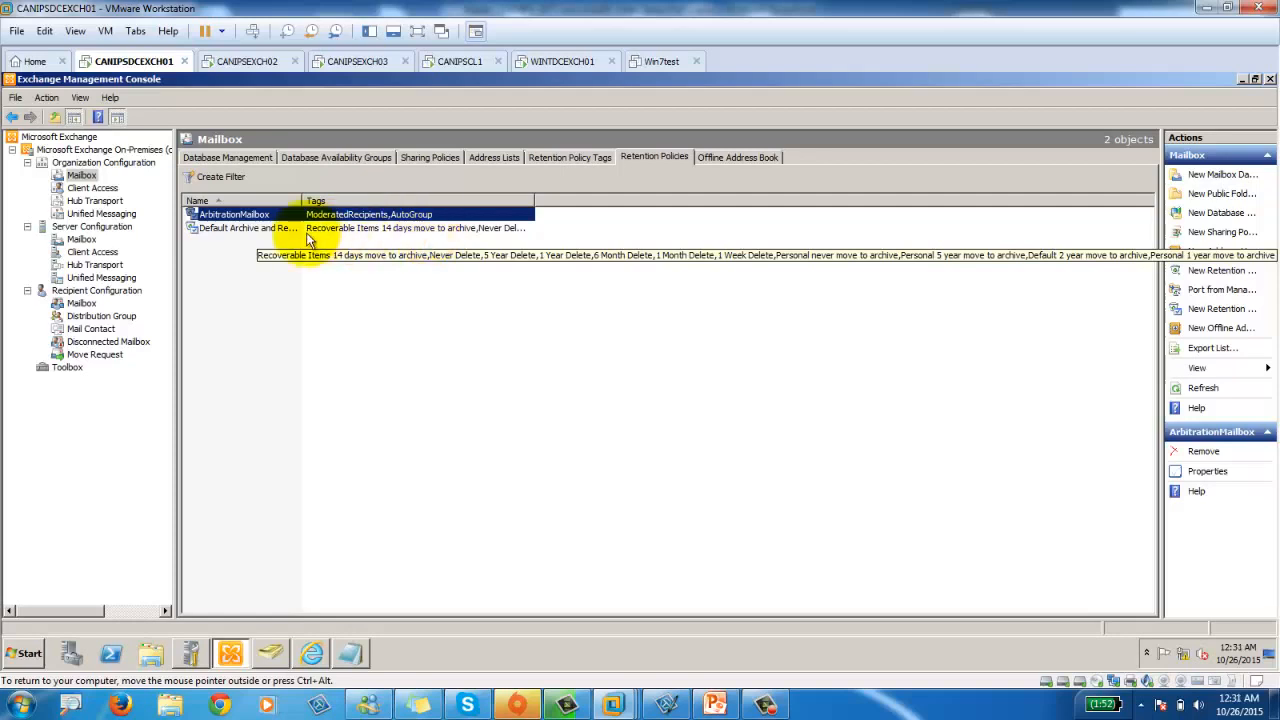
click(590, 159)
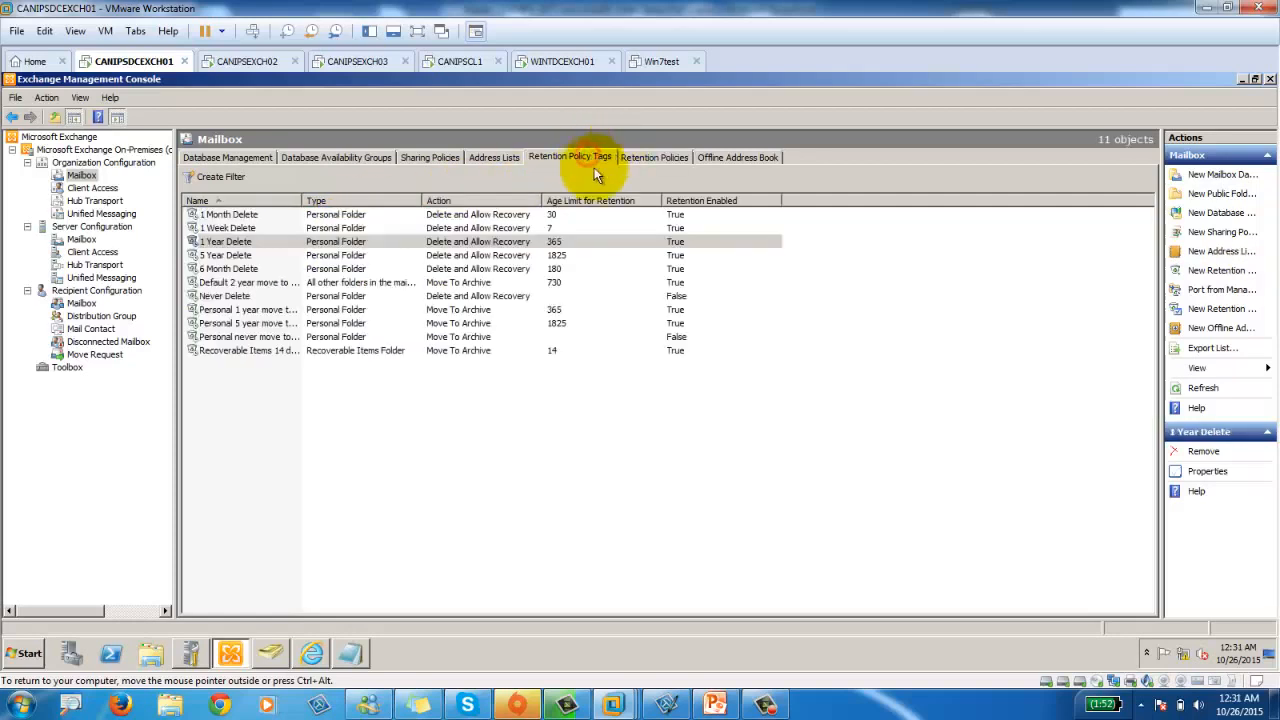
click(650, 157)
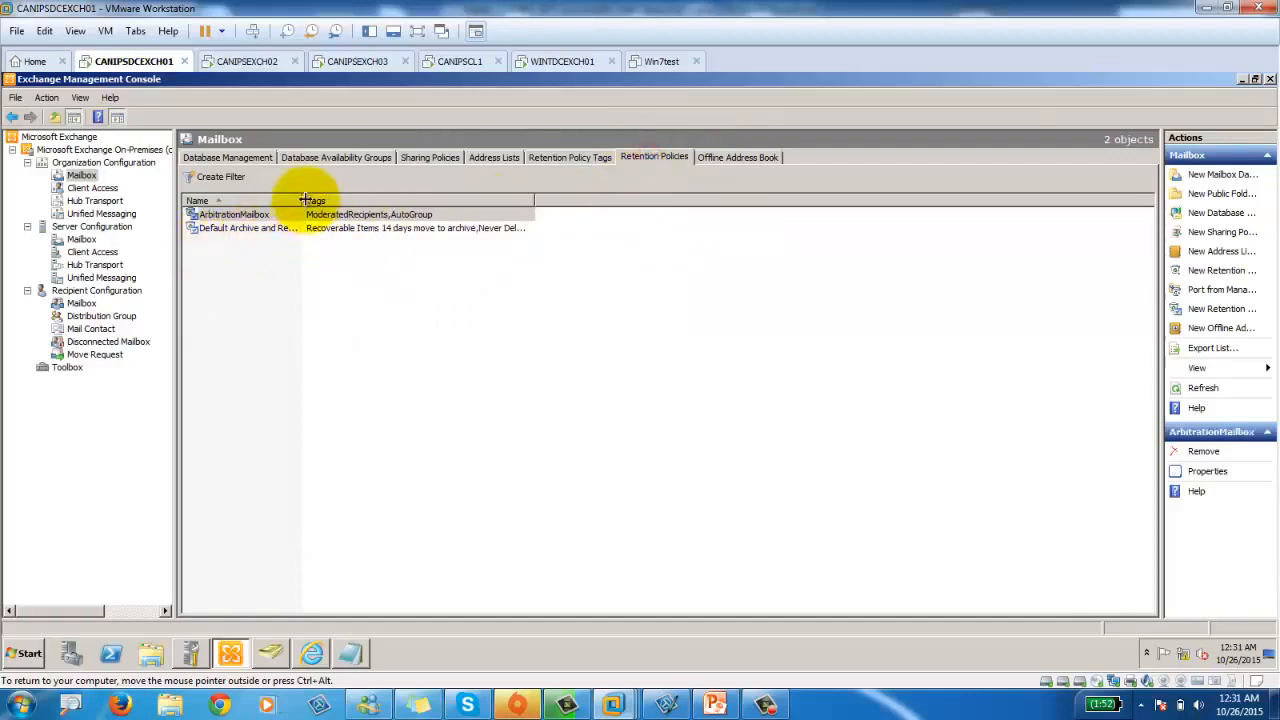
drag(301, 200, 395, 200)
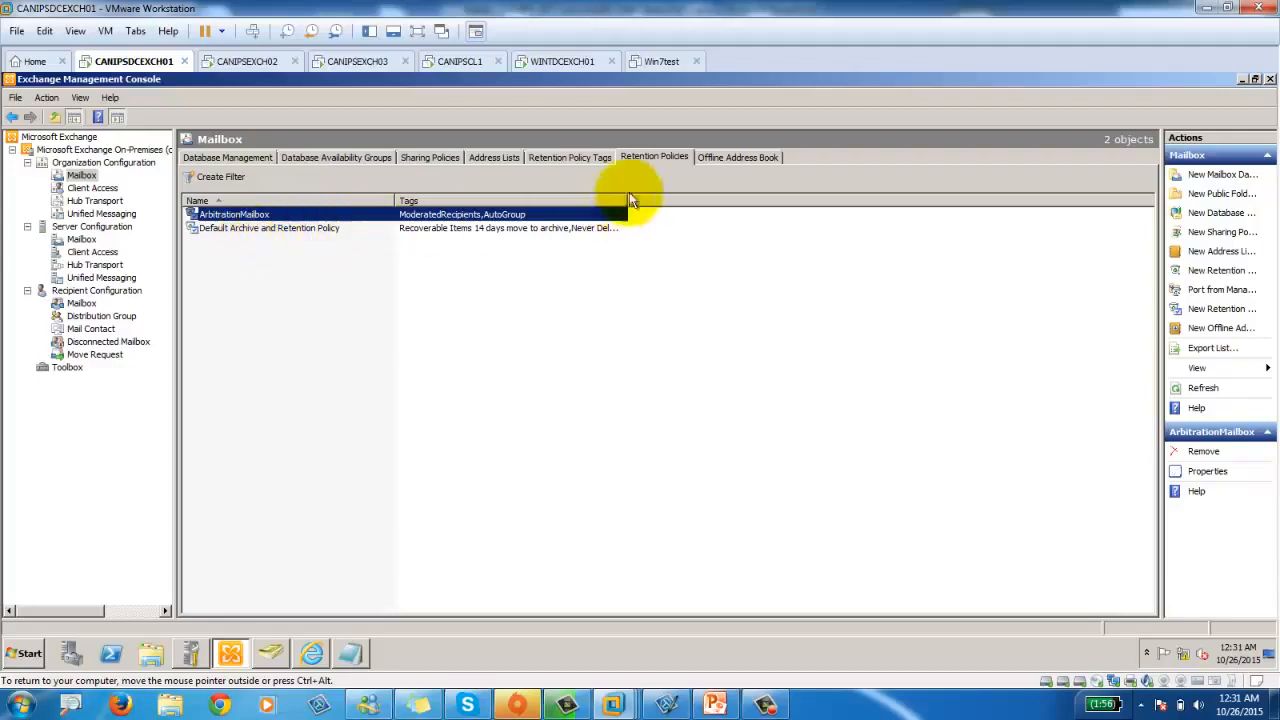
click(489, 159)
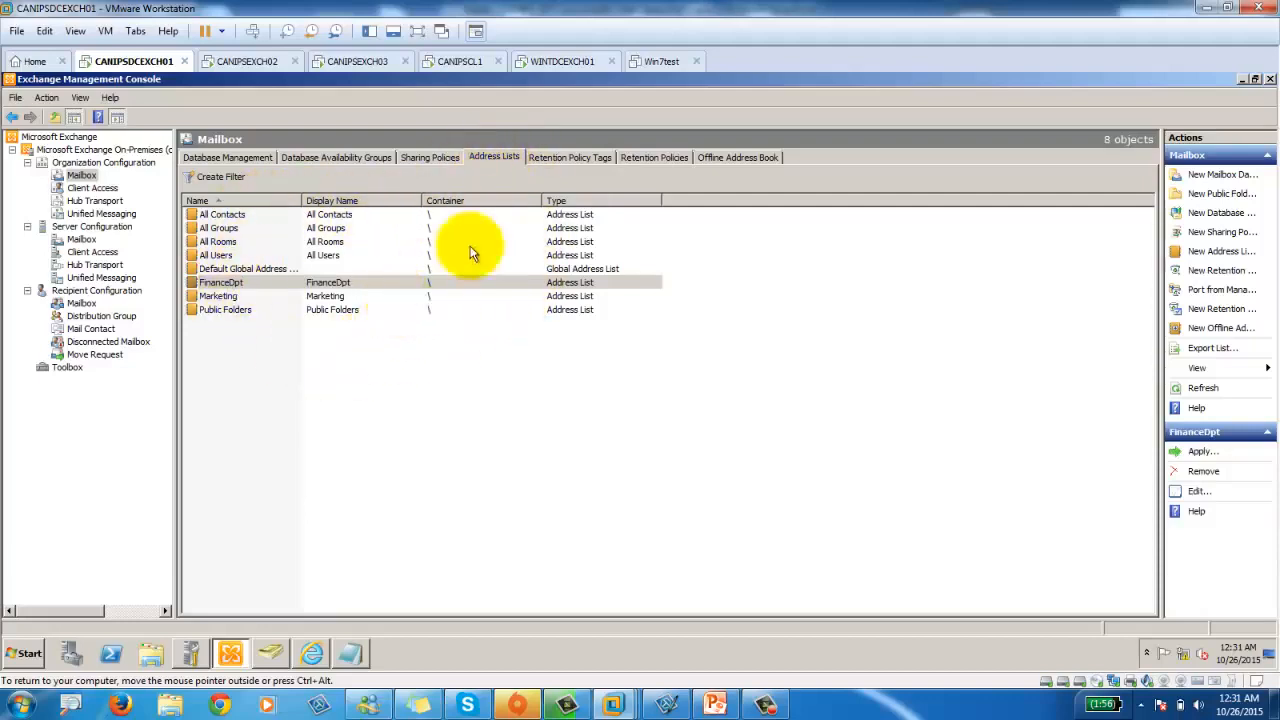
In Outlook Web App, open the address book from a new message, close both, and return to Outlook.
click(313, 652)
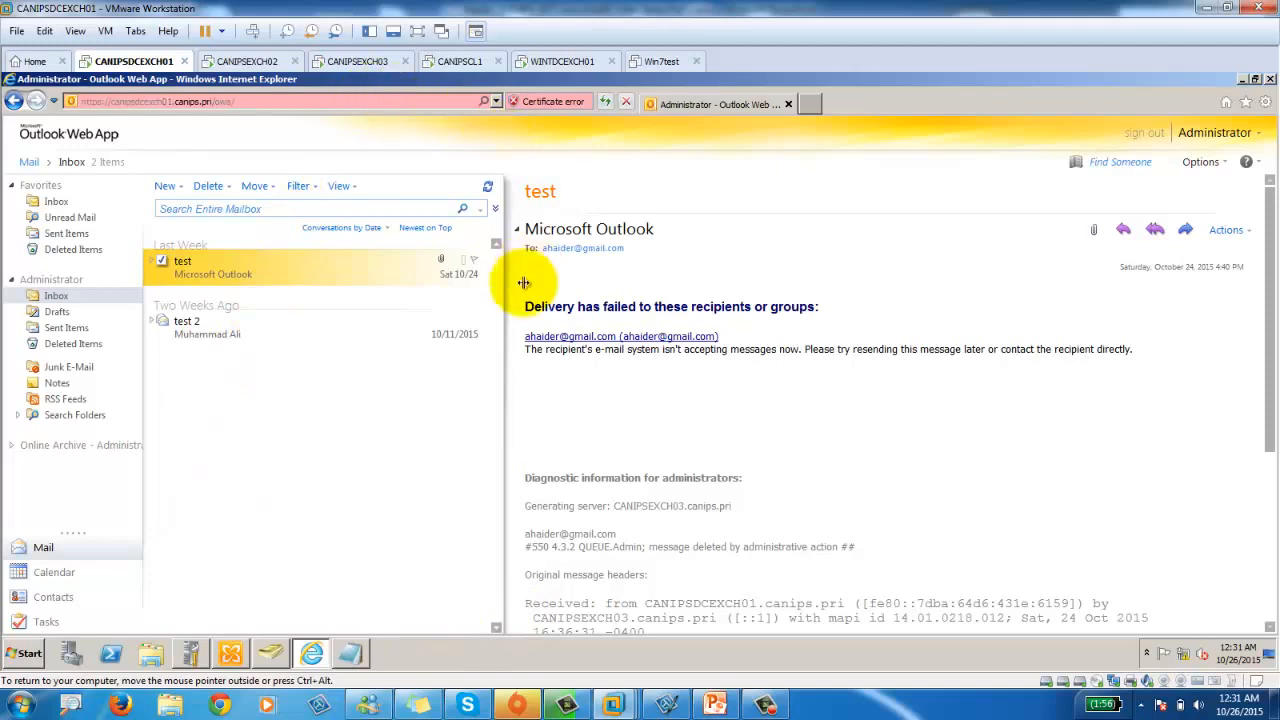
click(162, 185)
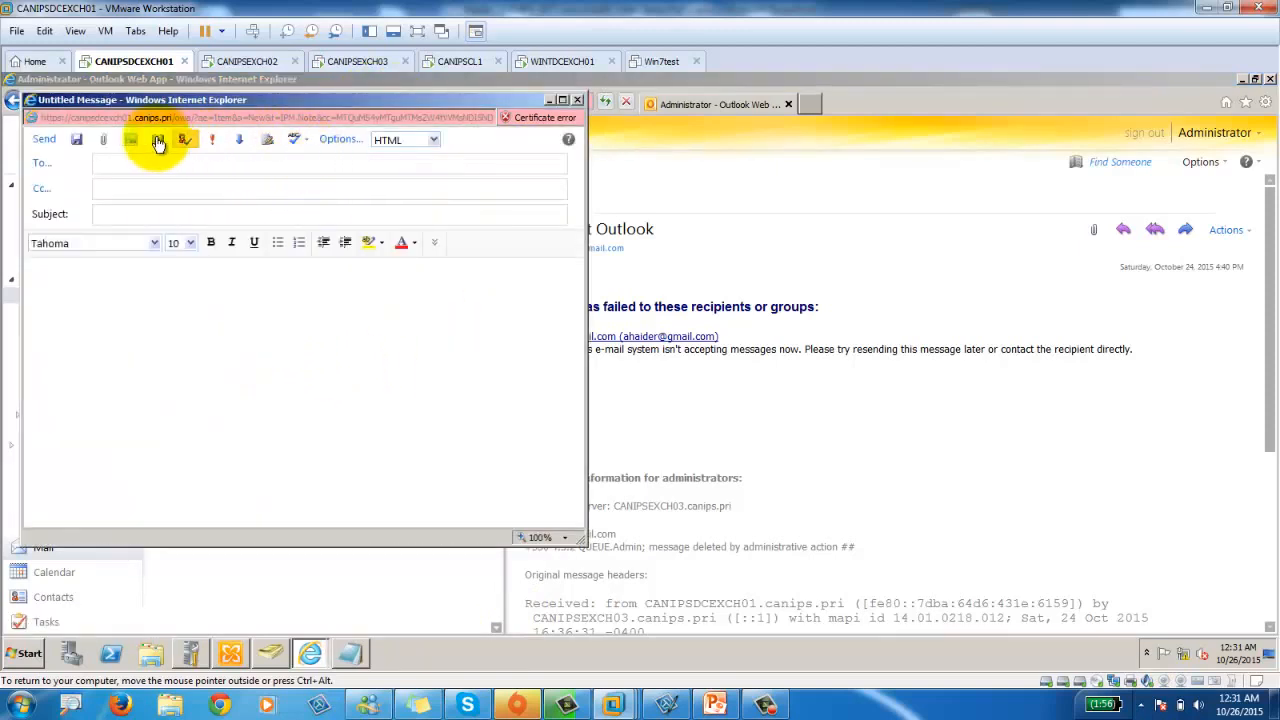
click(161, 141)
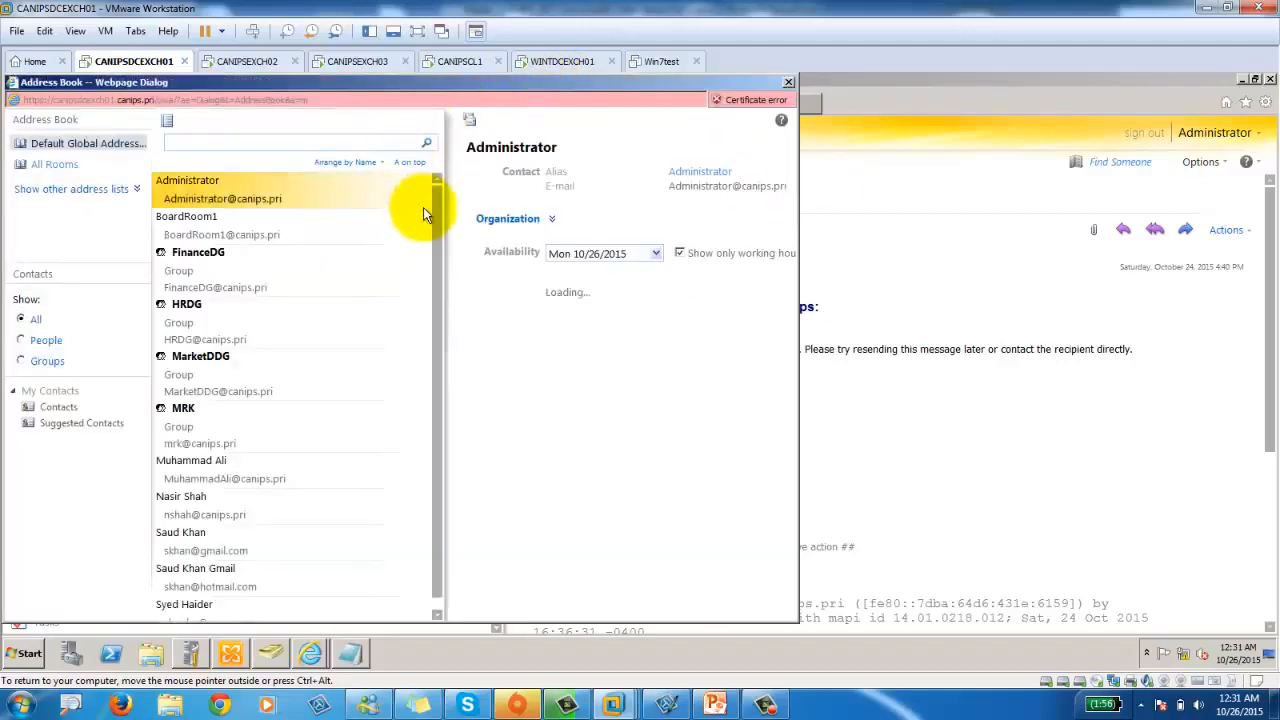
click(789, 83)
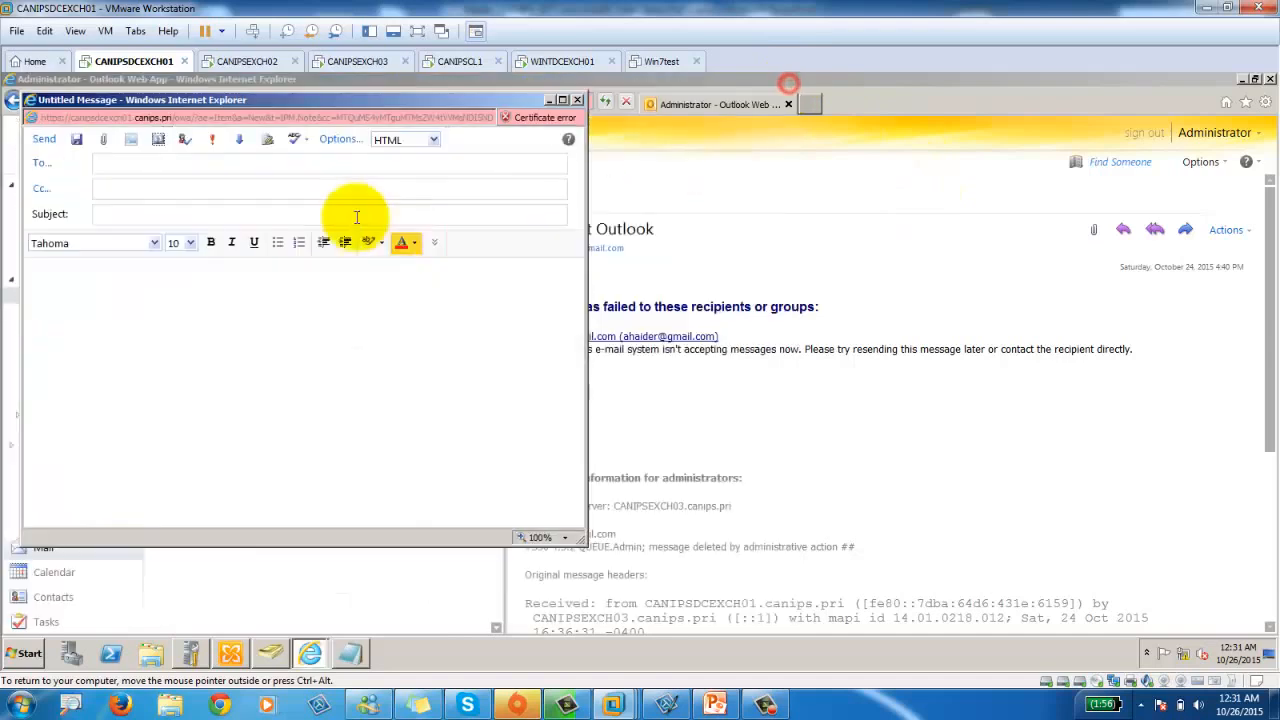
click(579, 100)
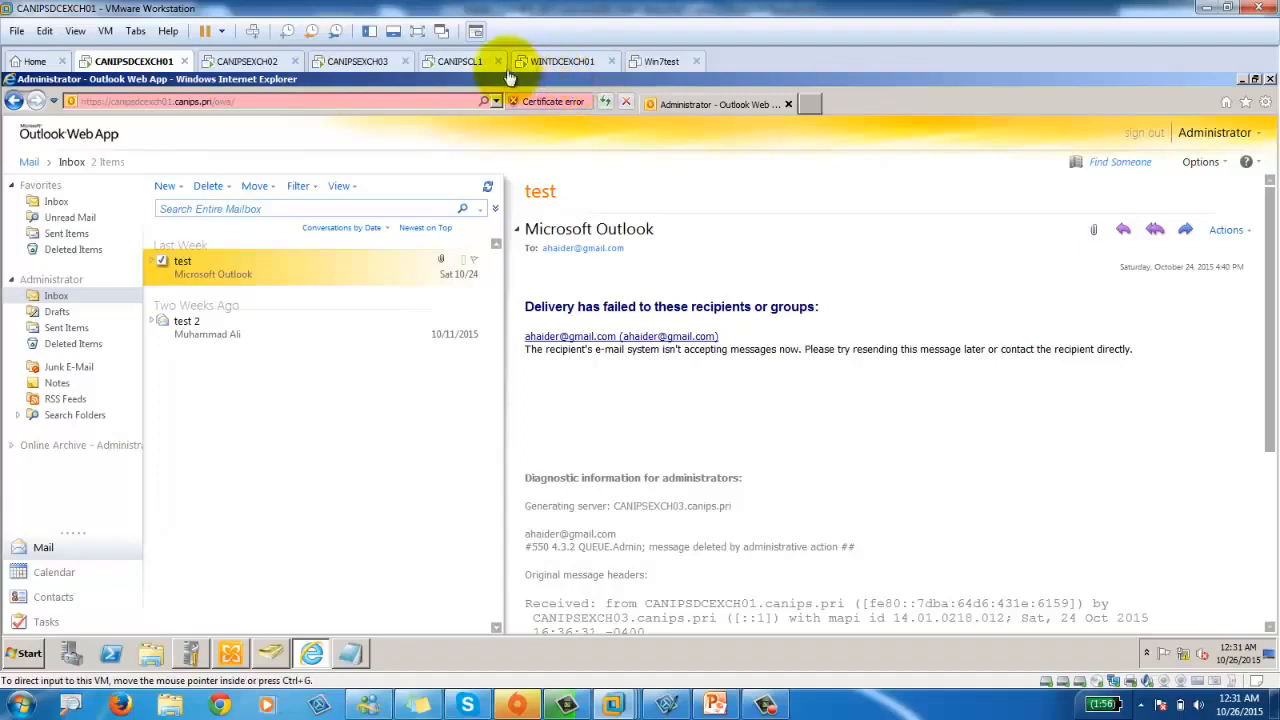
click(458, 62)
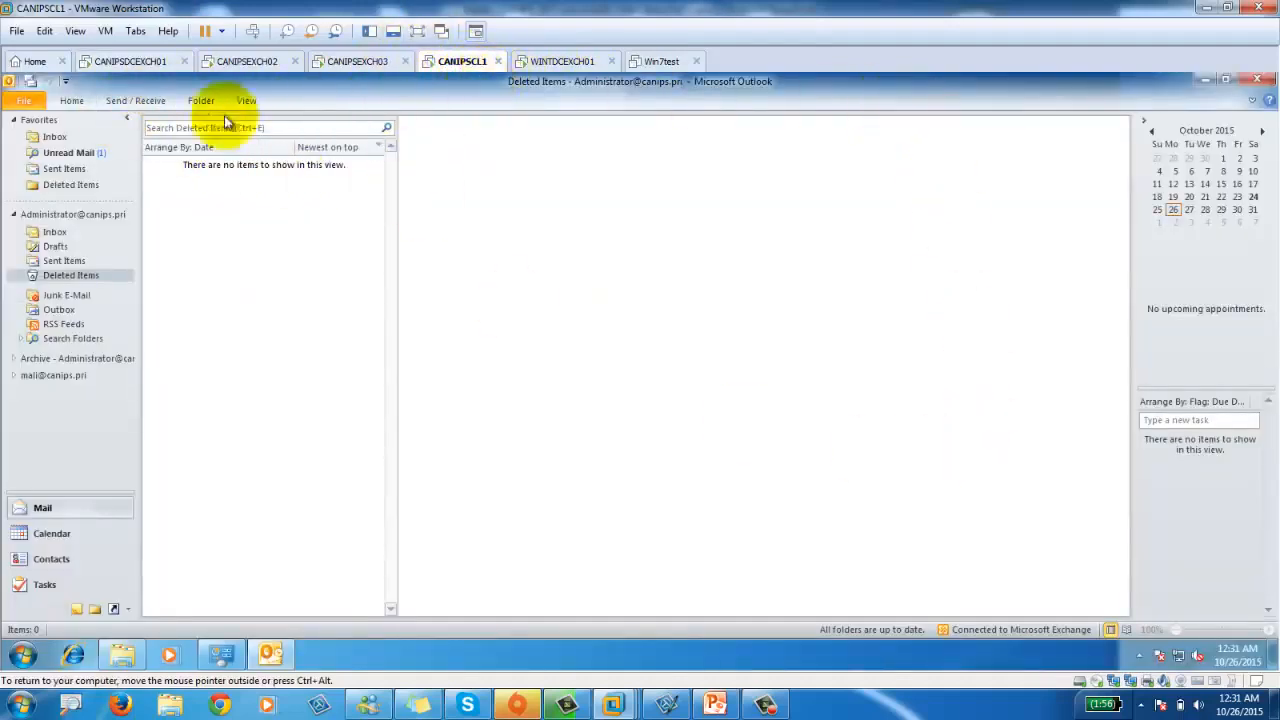
Check the Outlook Inbox on the client, then bring back Exchange Management Console on CANIPSDCEXCH01.
click(38, 138)
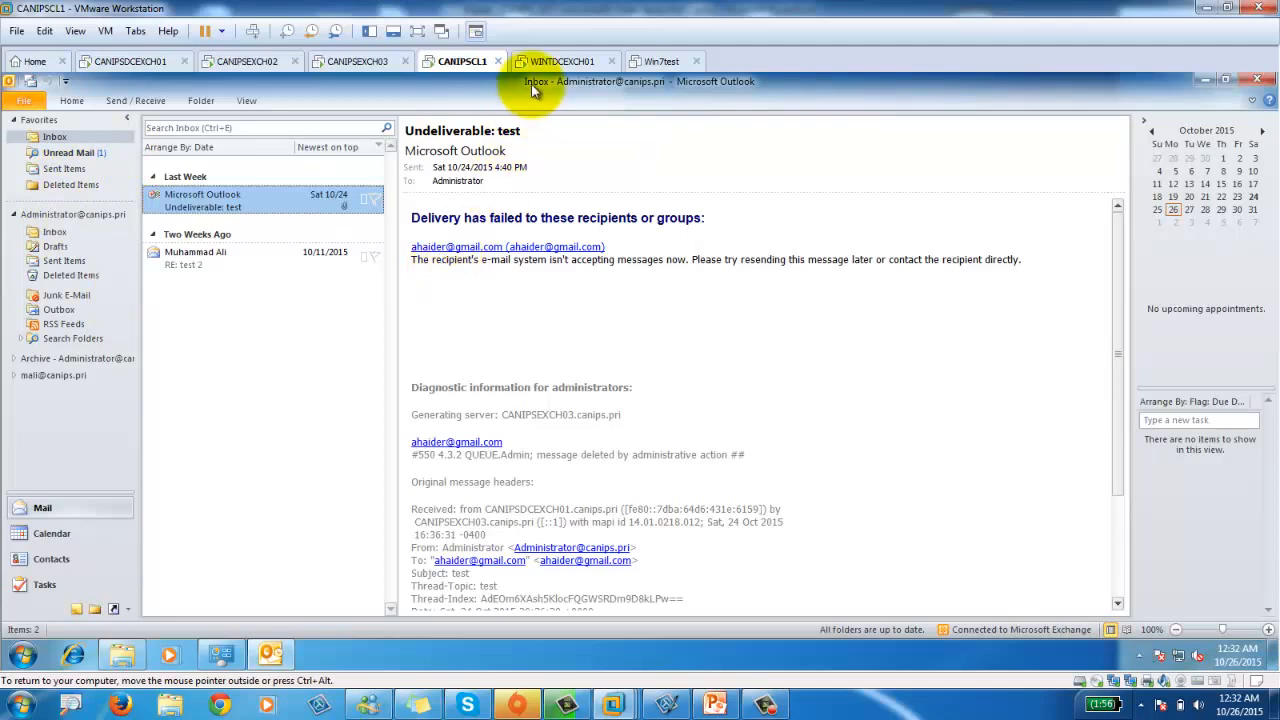
click(140, 61)
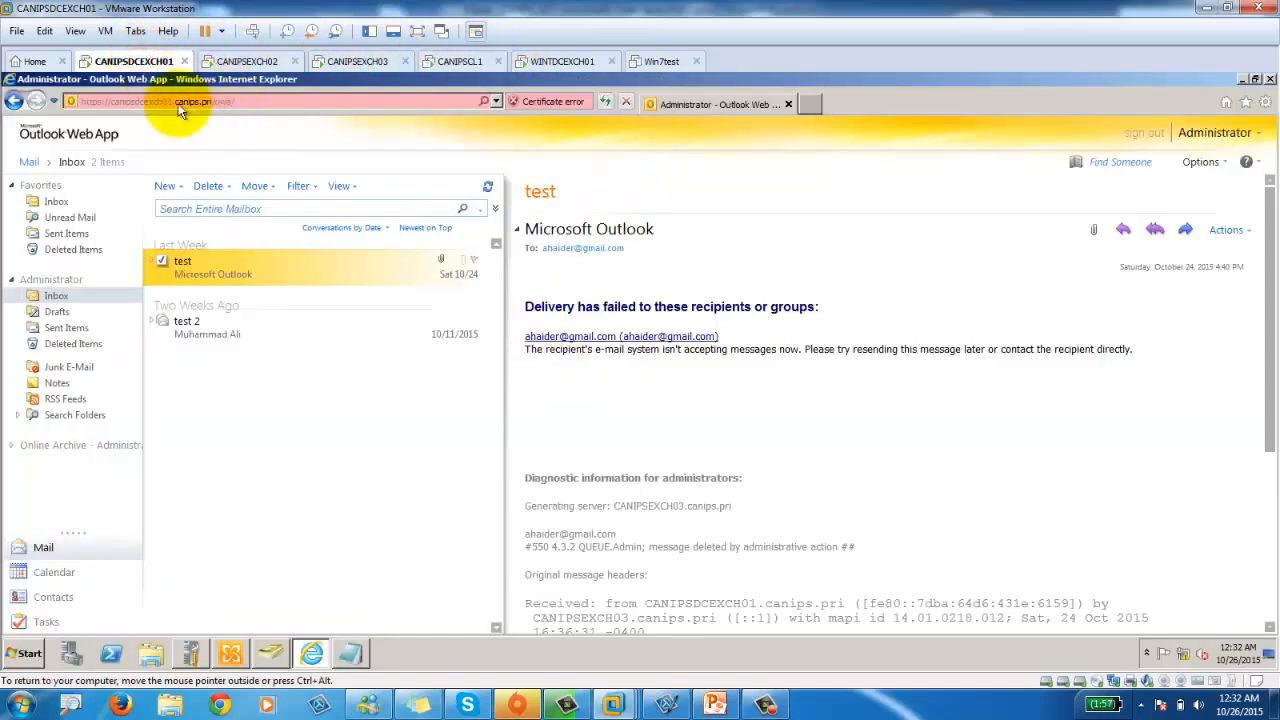
click(230, 653)
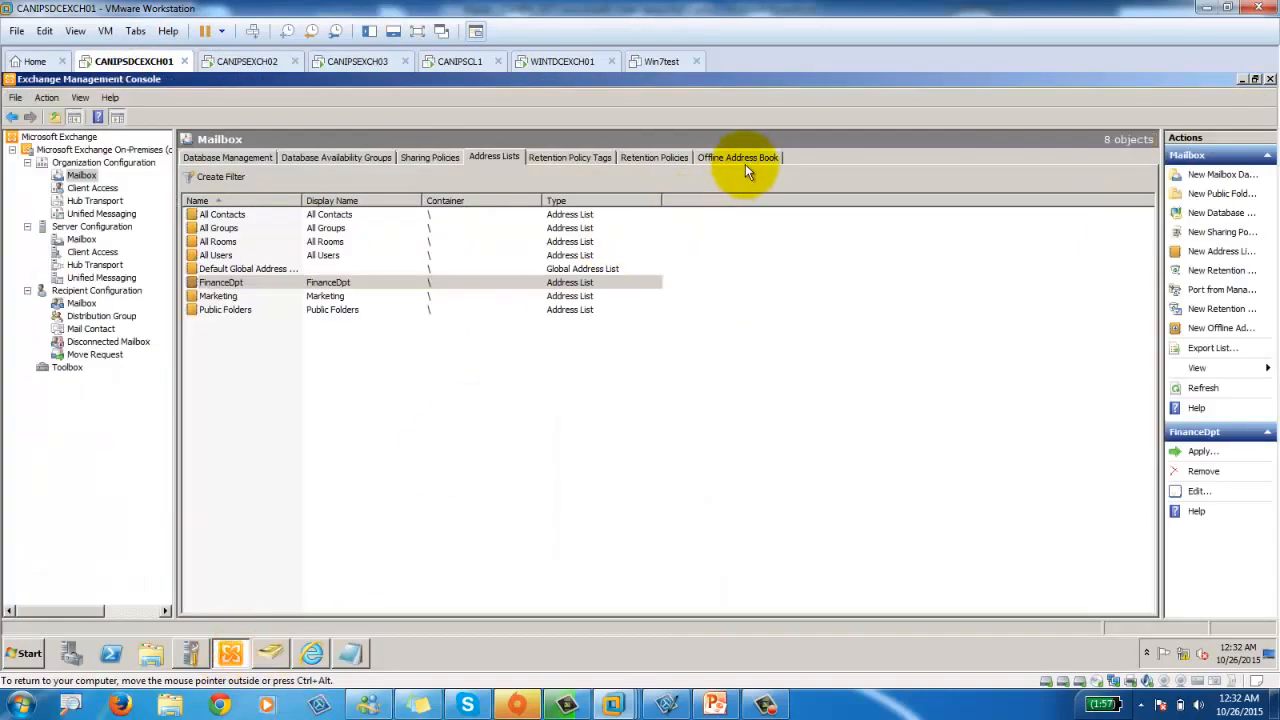
List the 3 offline address books, inspect Default Offline Address Book and Finance OAB, and widen Name.
click(739, 156)
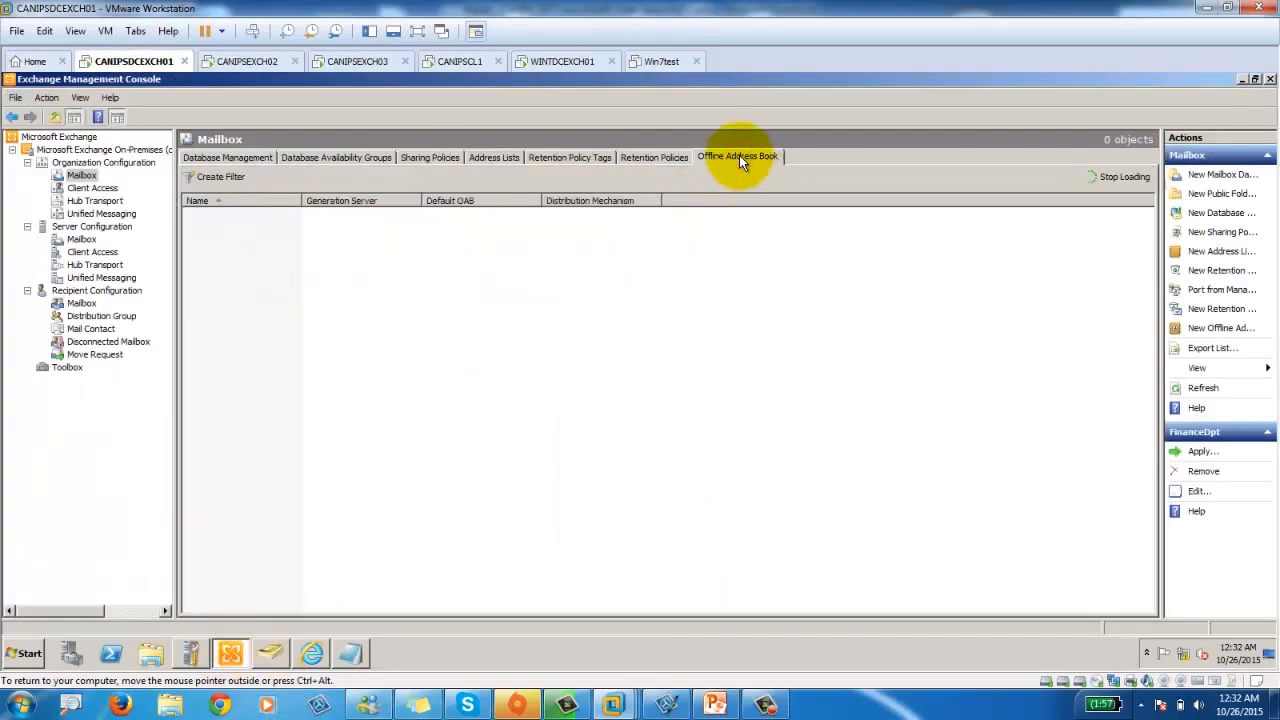
click(204, 216)
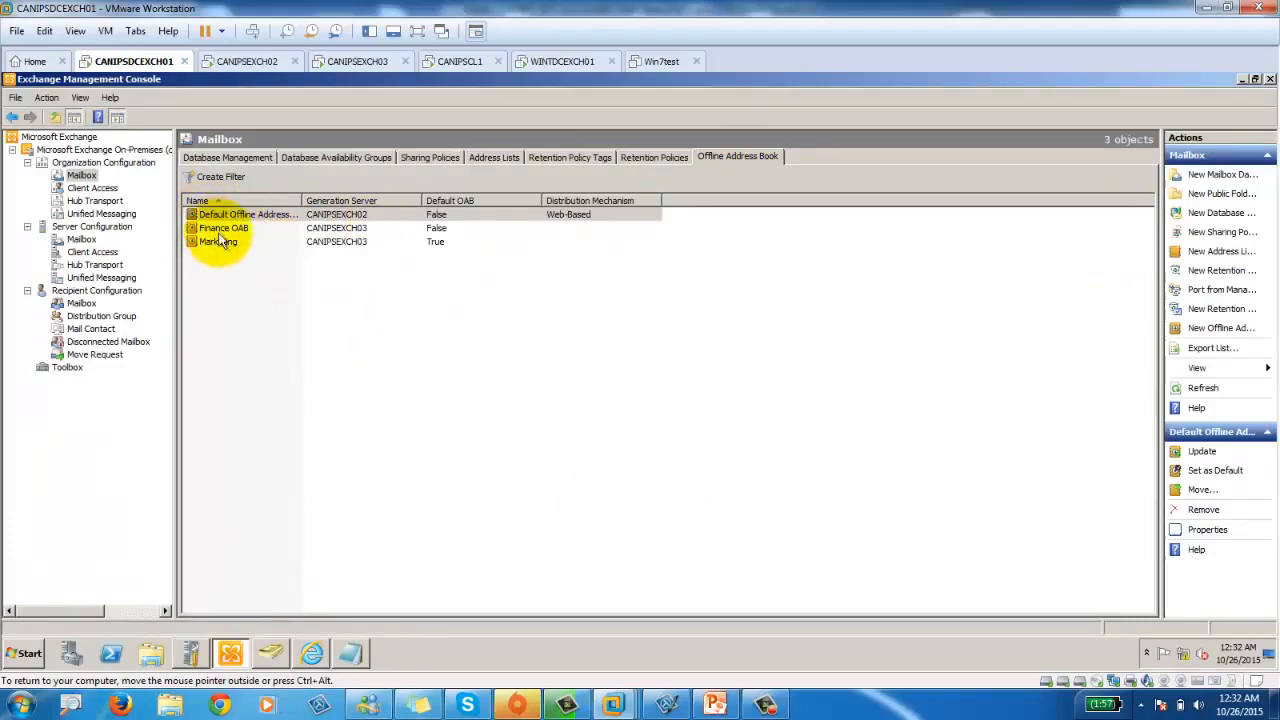
click(228, 229)
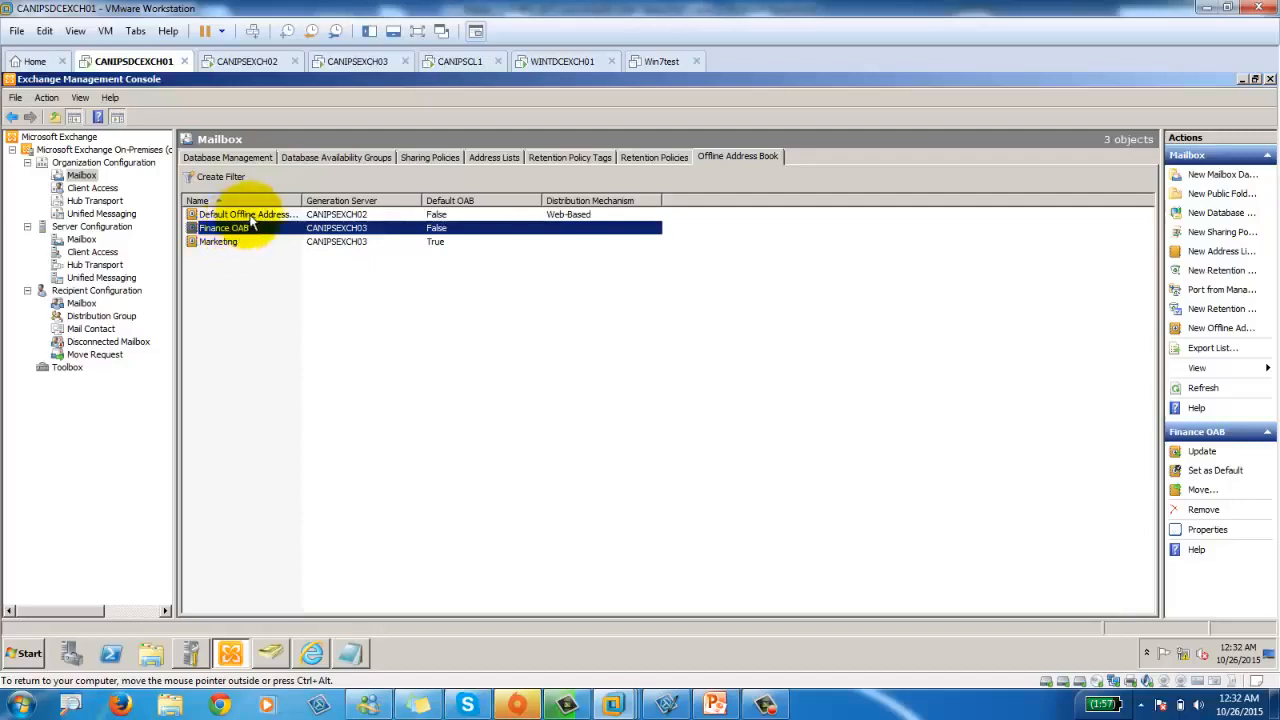
click(250, 215)
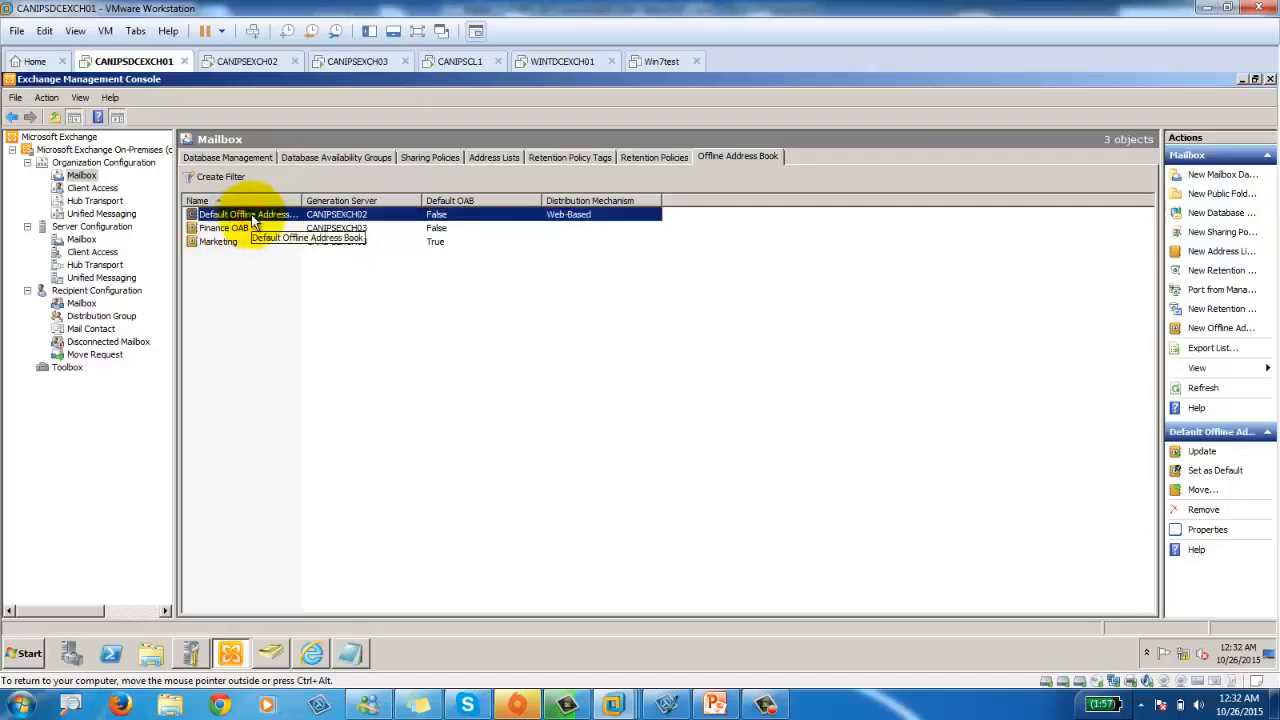
drag(301, 200, 360, 200)
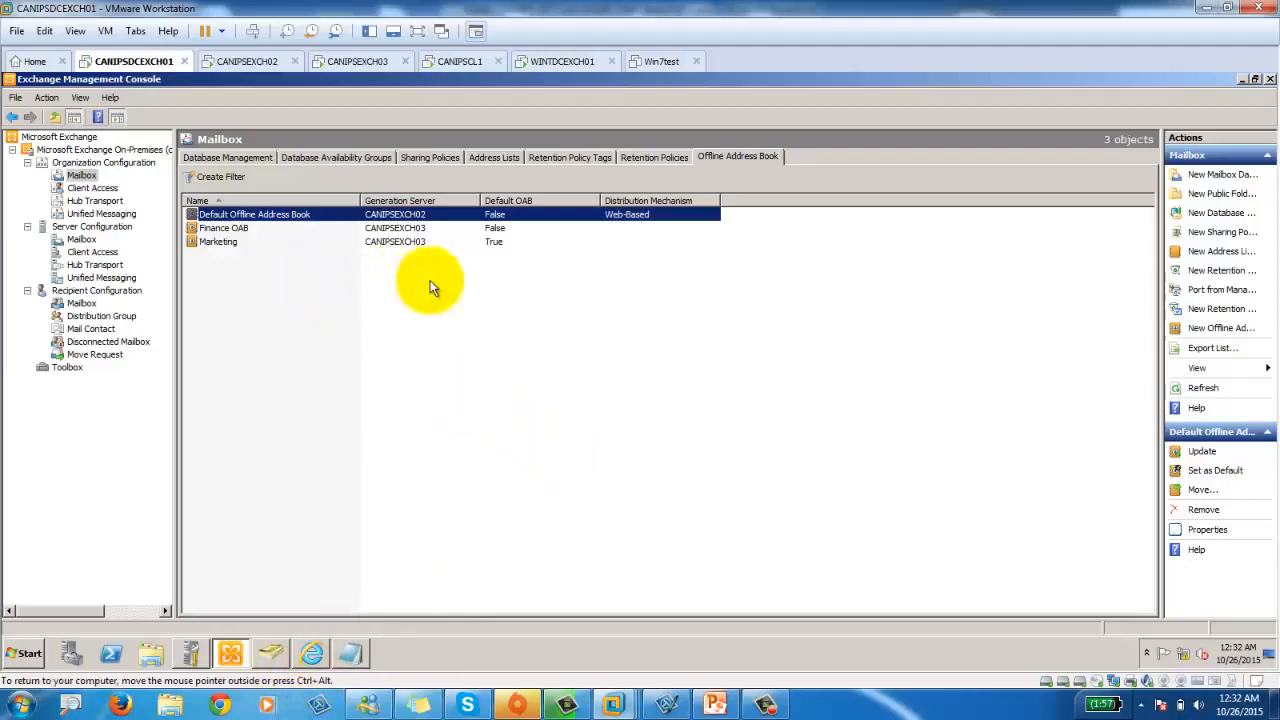
Start a new Finance offline address book generated on server CANIPSDCEXCH01.
right_click(247, 282)
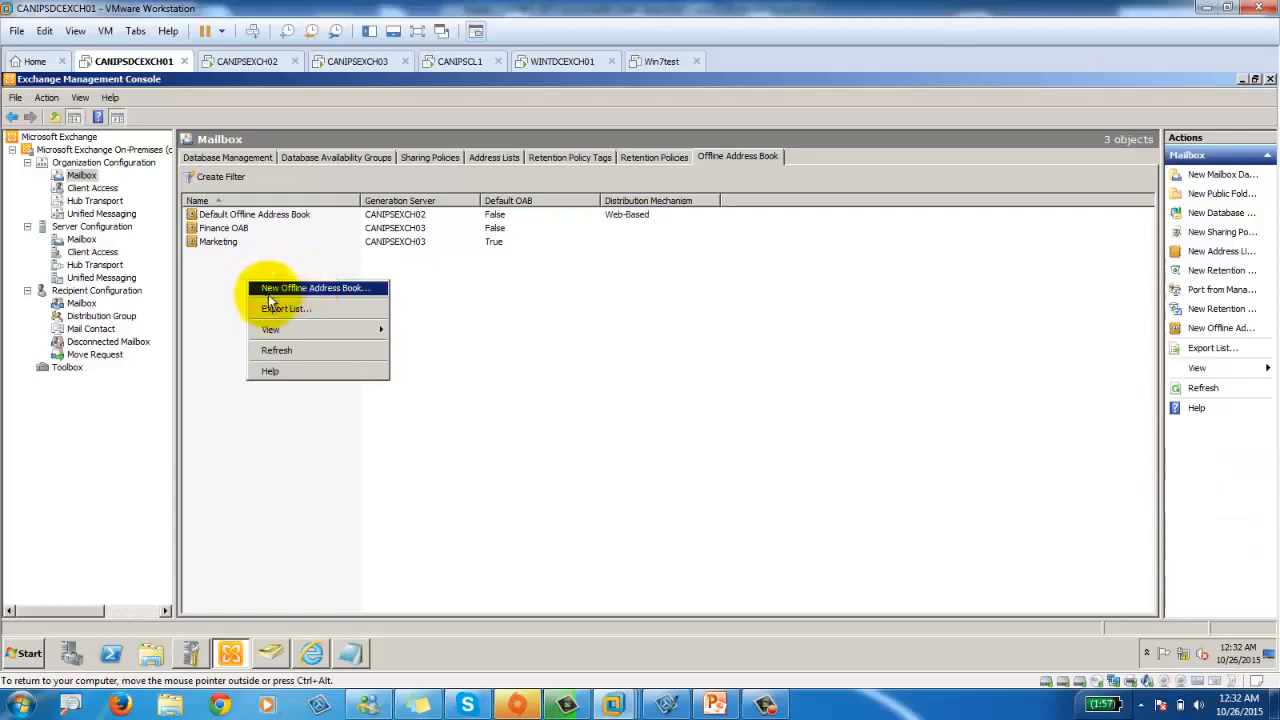
click(311, 288)
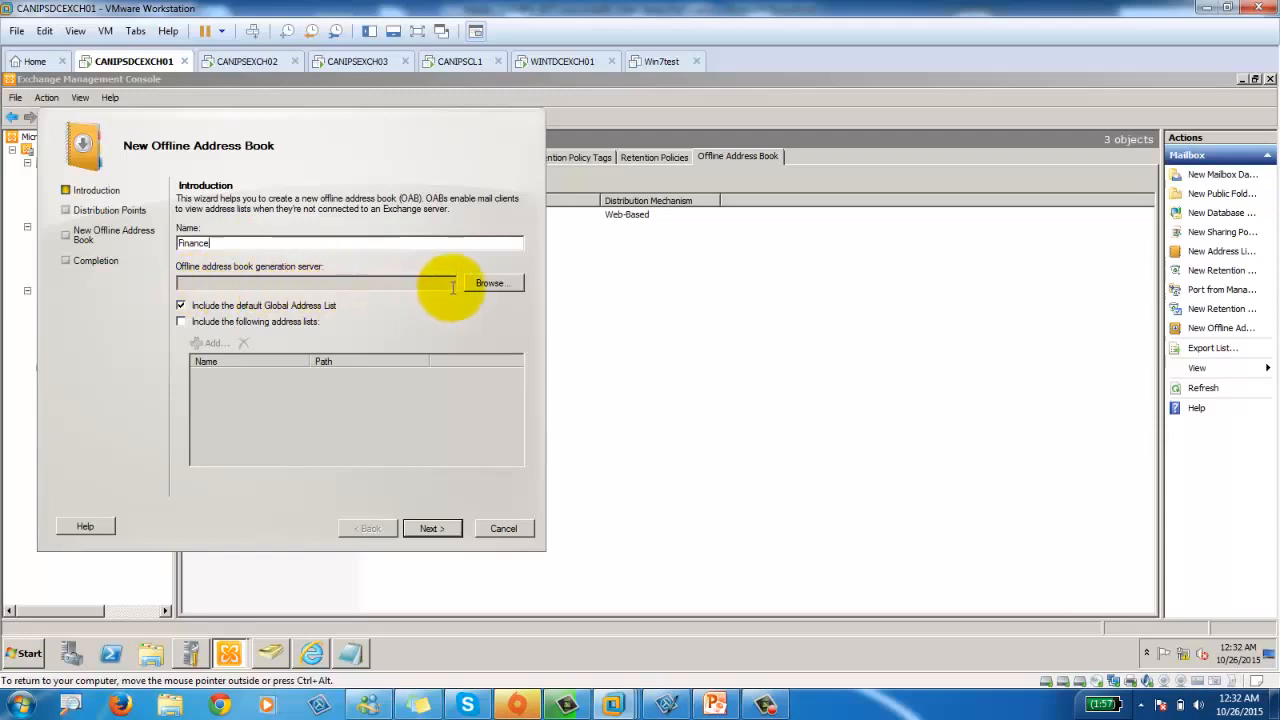
click(490, 284)
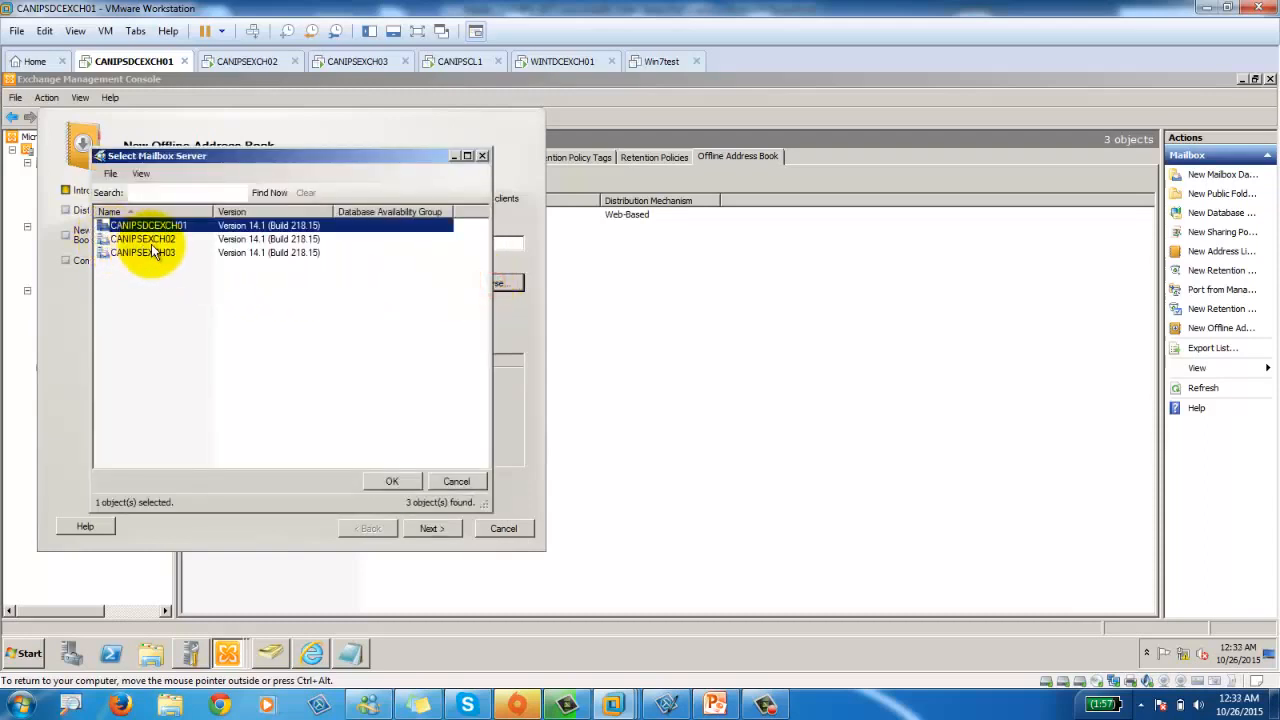
double_click(170, 230)
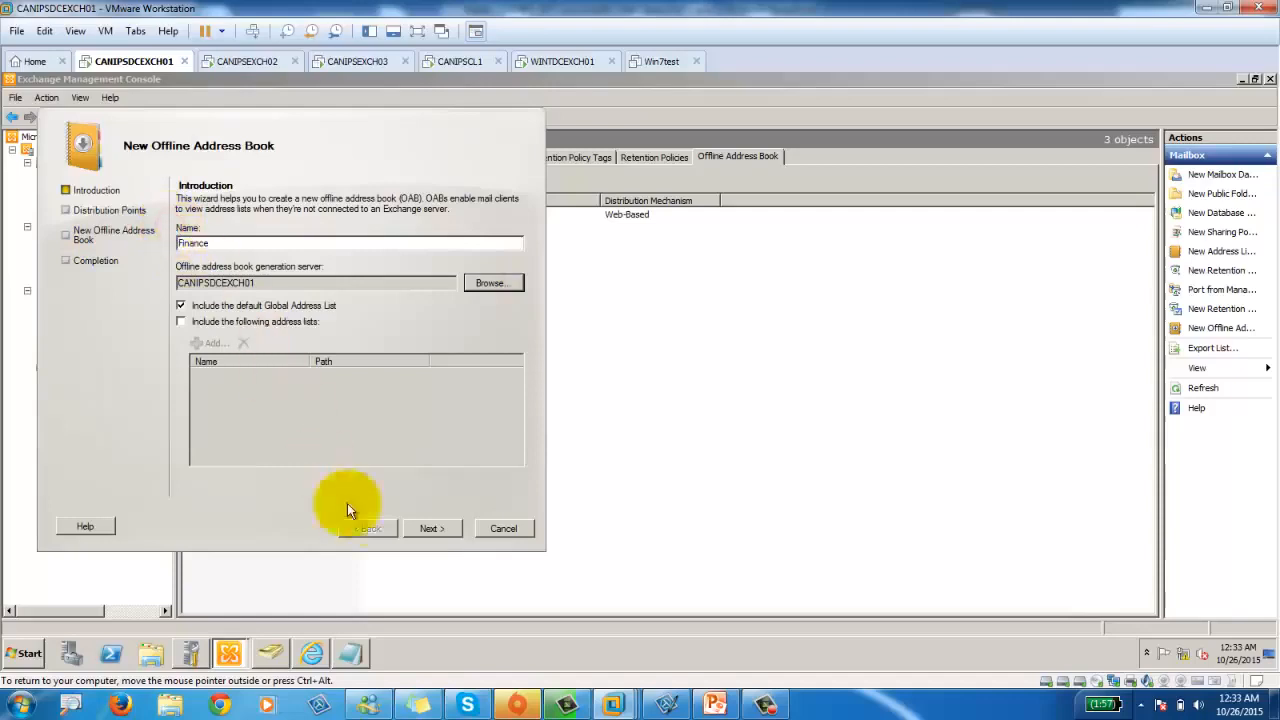
click(447, 528)
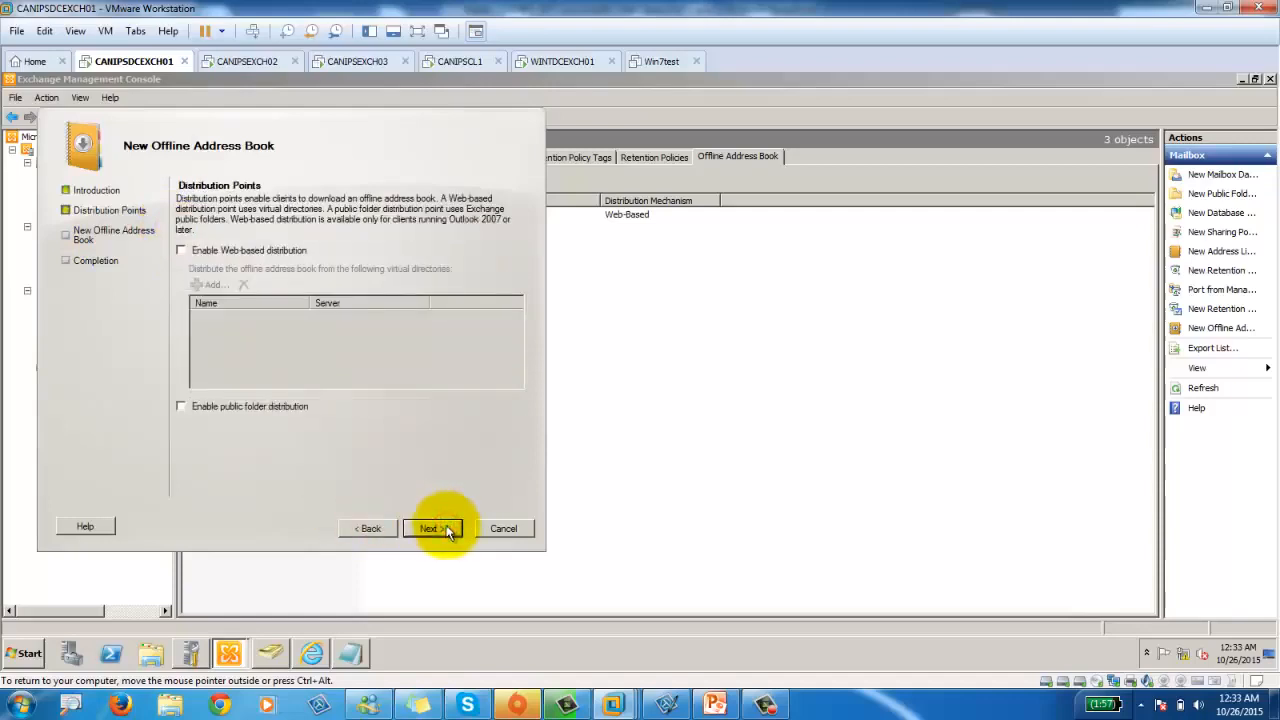
click(433, 529)
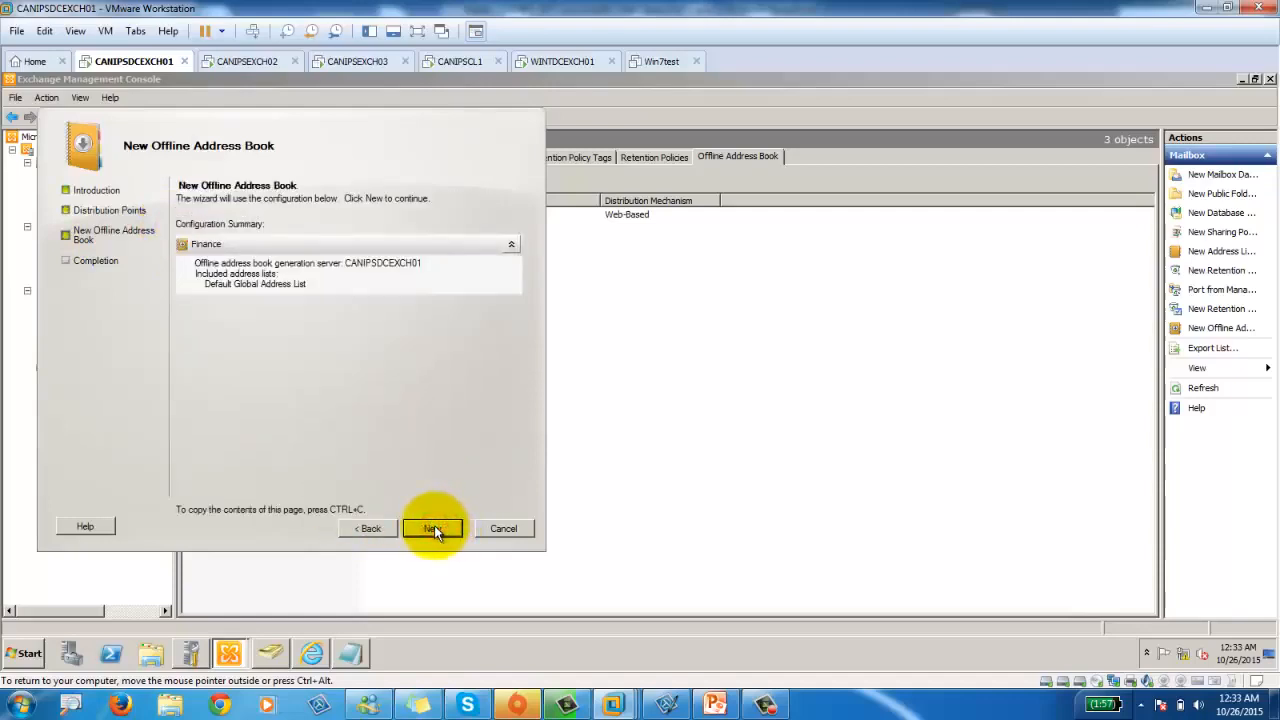
click(363, 529)
click(358, 527)
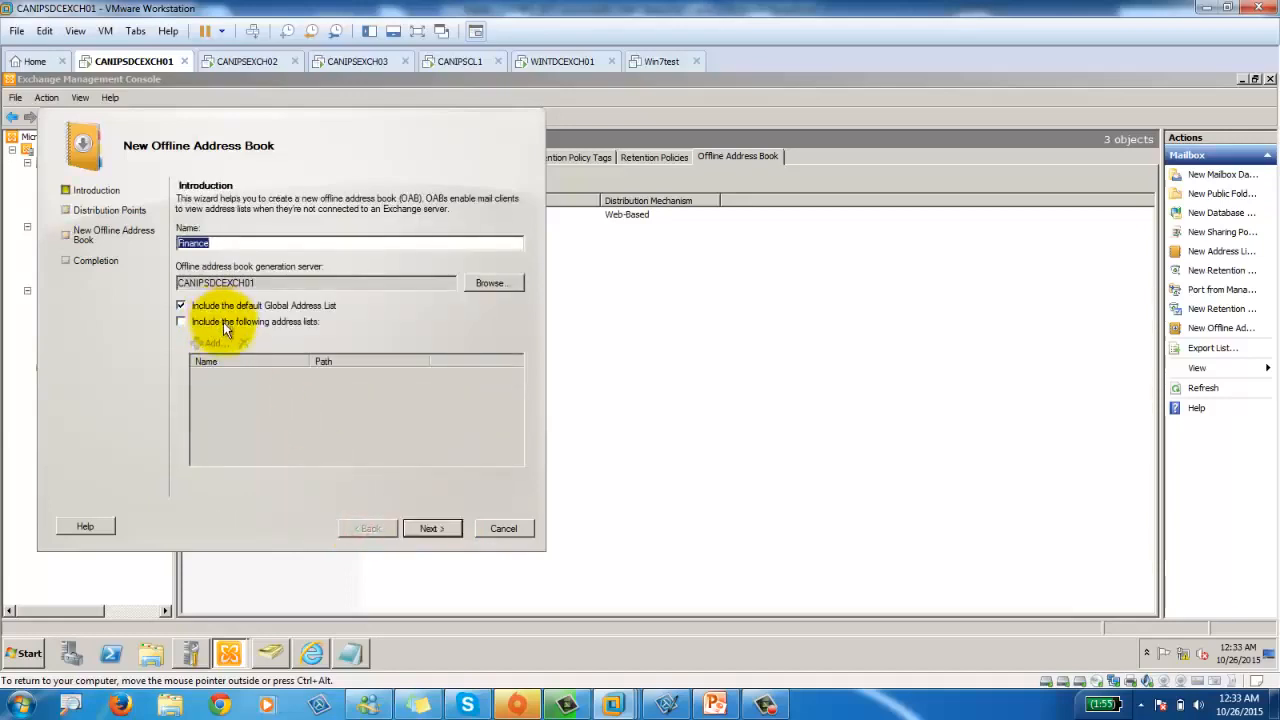
Include the FinanceDpt address list alongside the Default Global Address List.
click(223, 322)
click(198, 344)
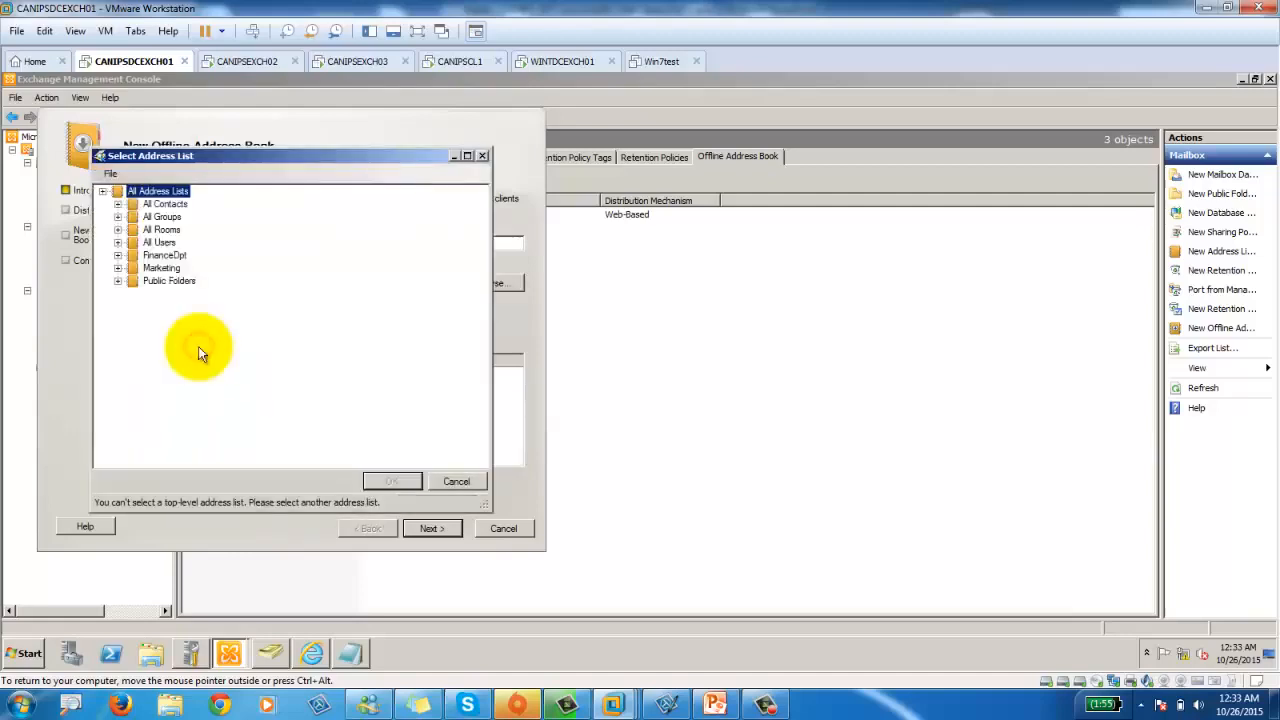
click(161, 258)
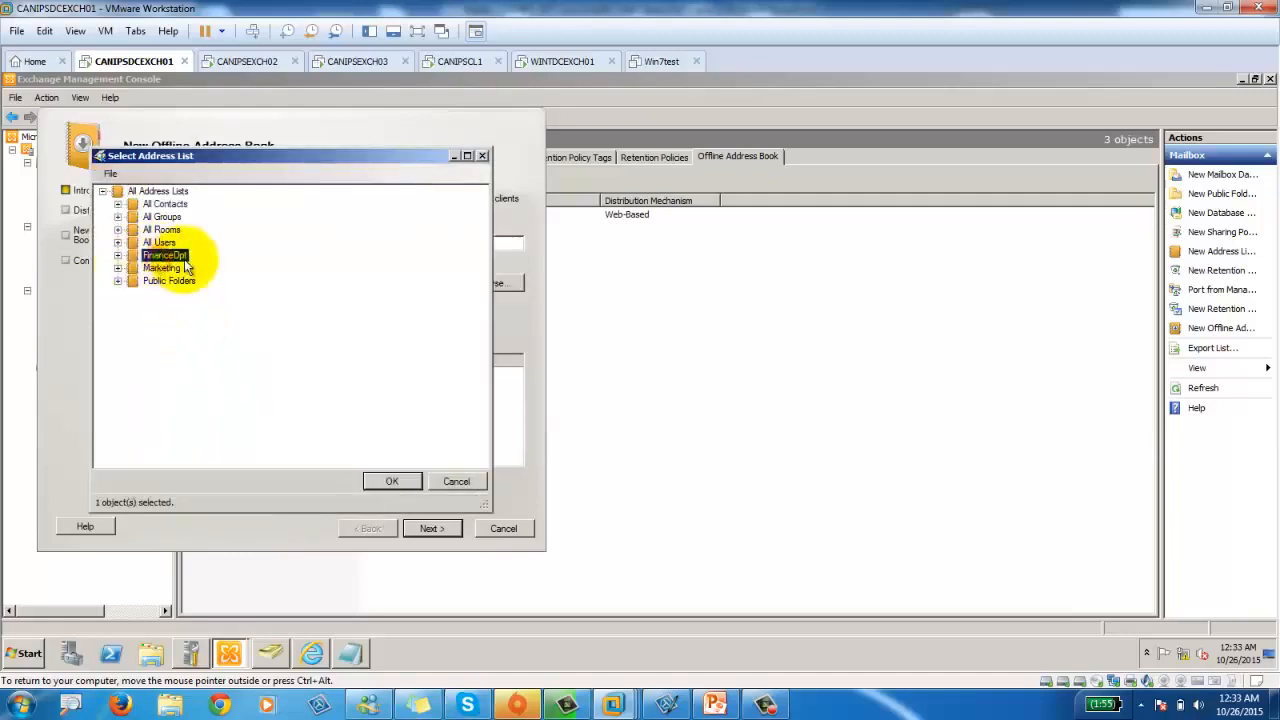
click(390, 482)
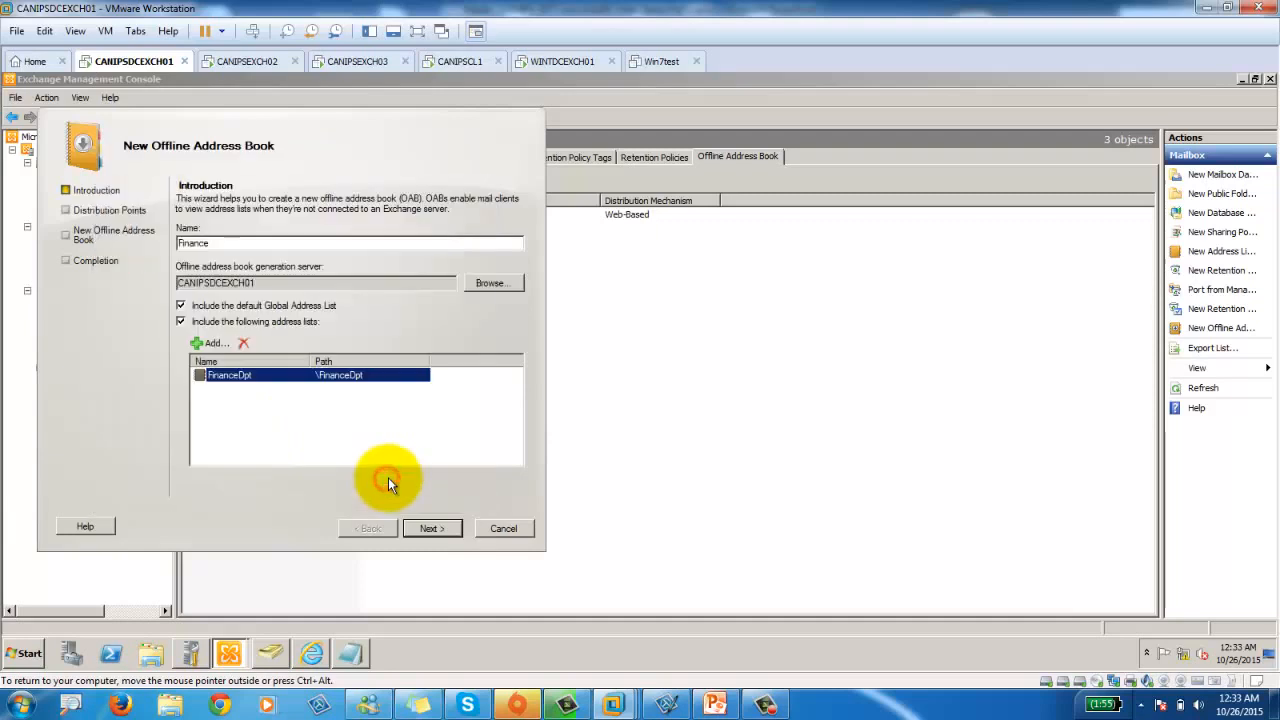
Finish the wizard to create the Finance offline address book.
click(437, 530)
click(443, 532)
click(442, 533)
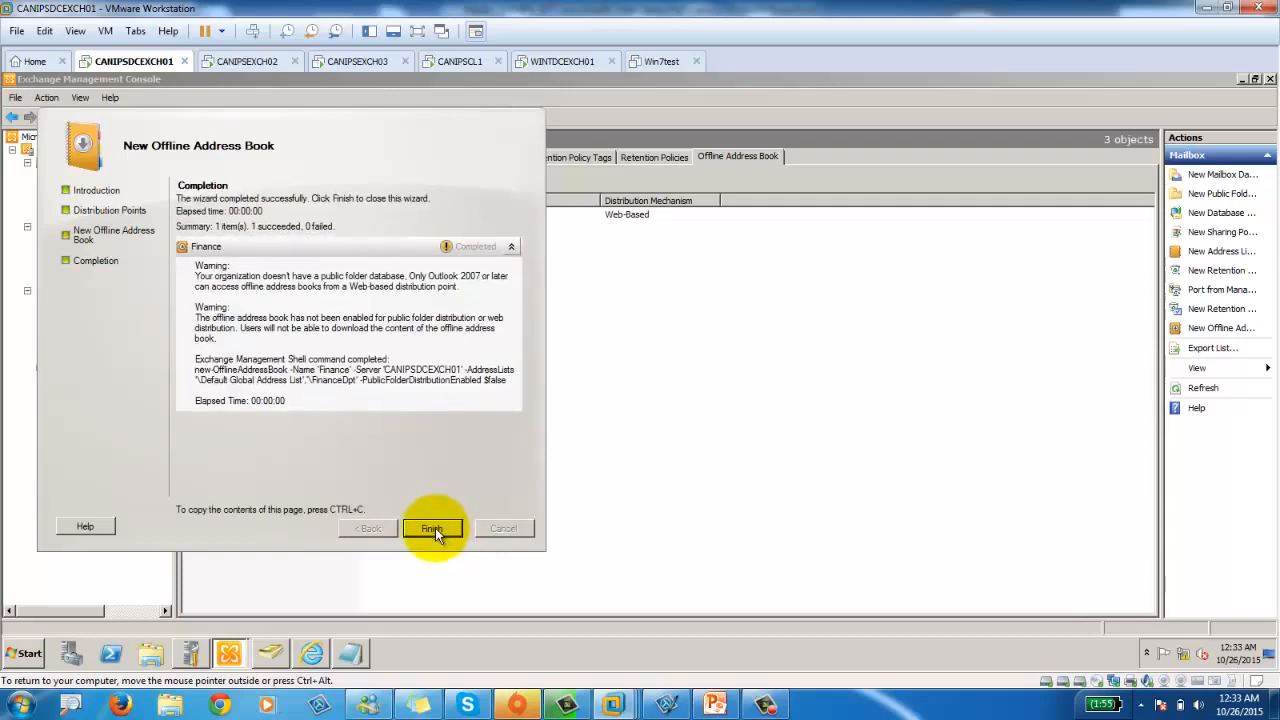
click(433, 528)
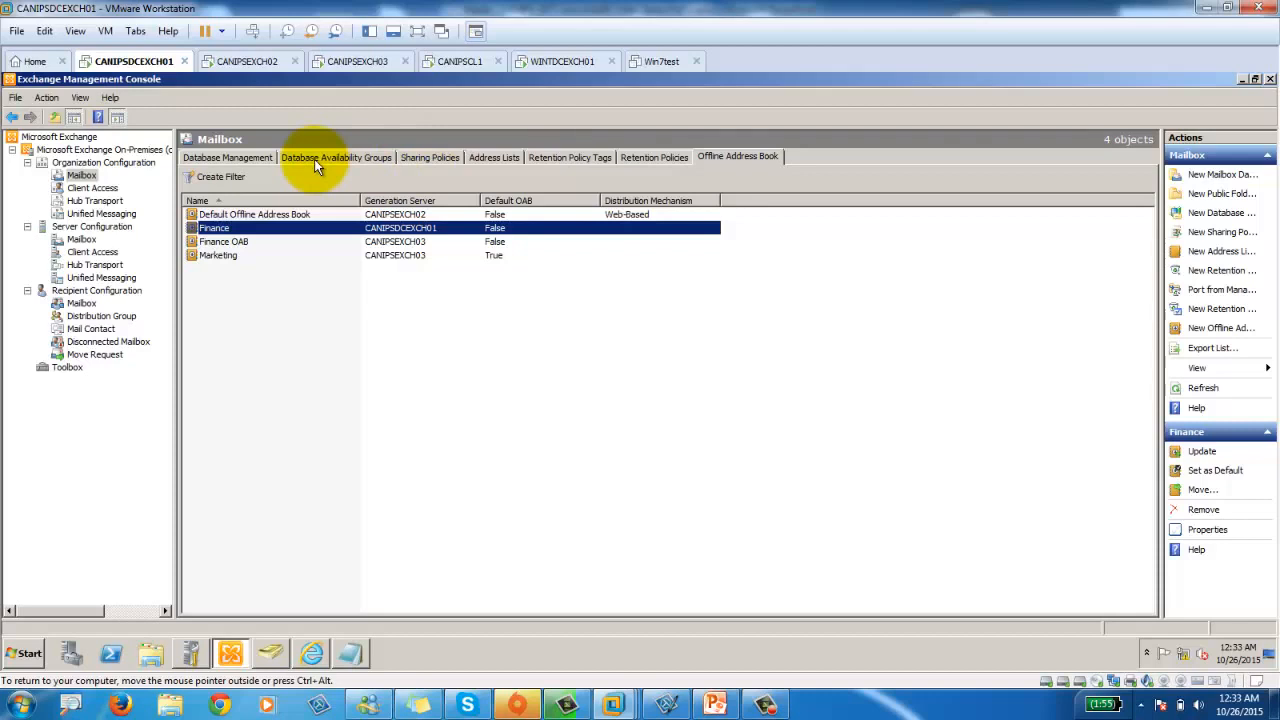
click(231, 158)
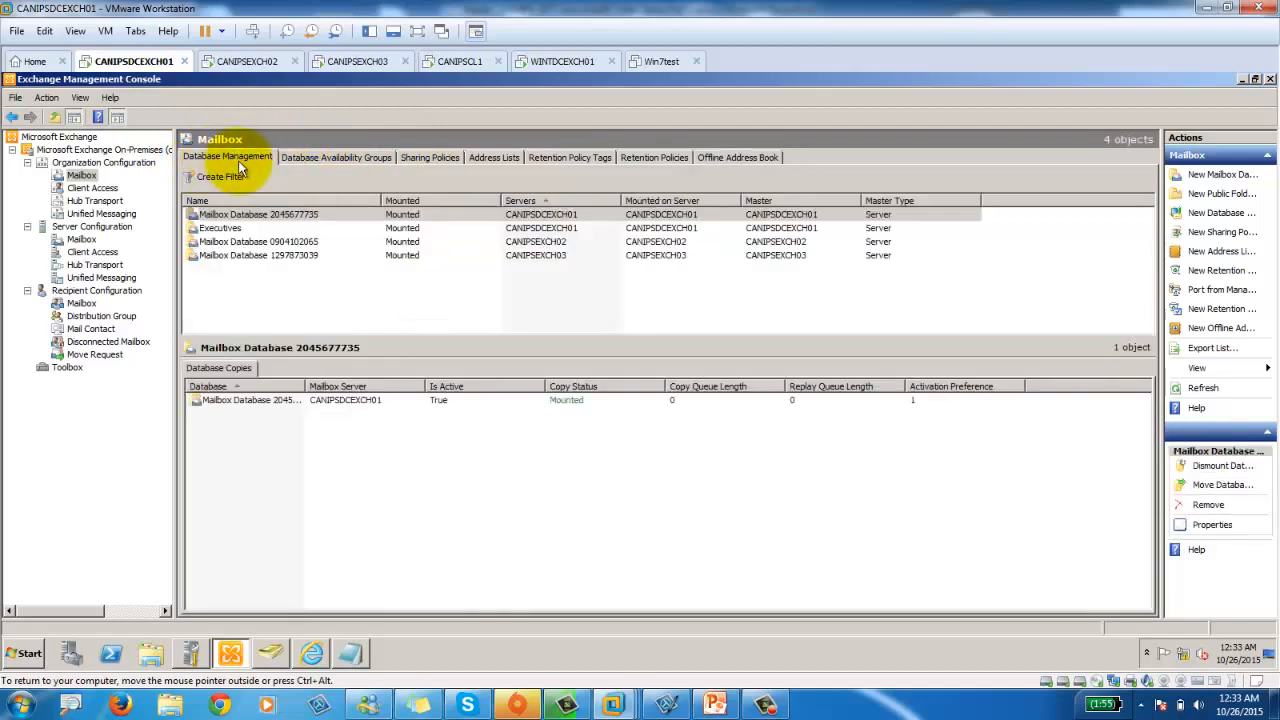
click(222, 229)
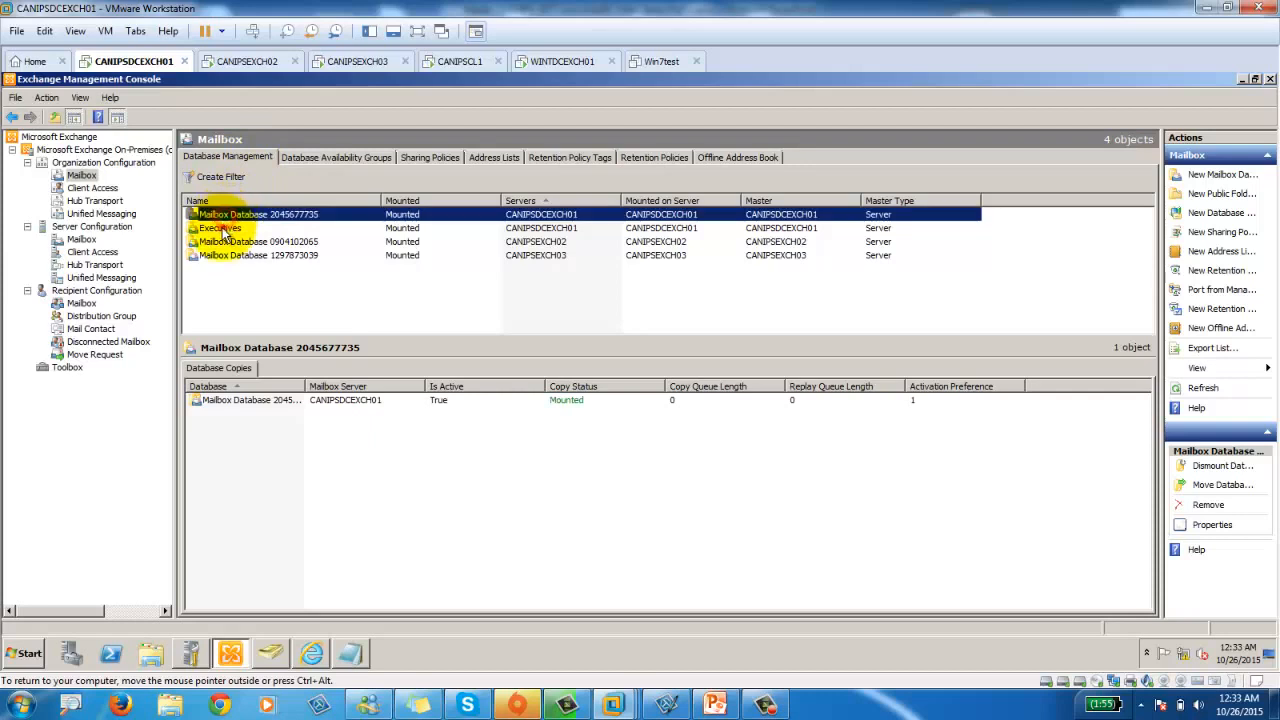
click(224, 242)
click(228, 256)
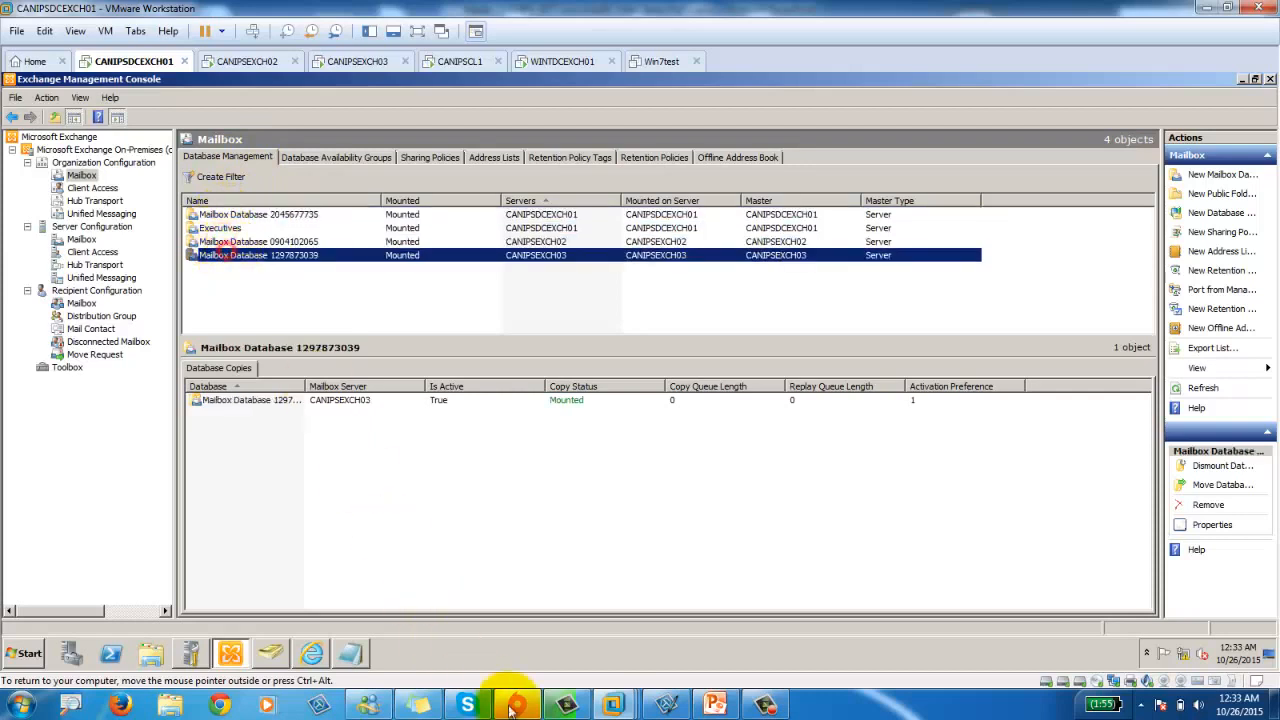
click(760, 703)
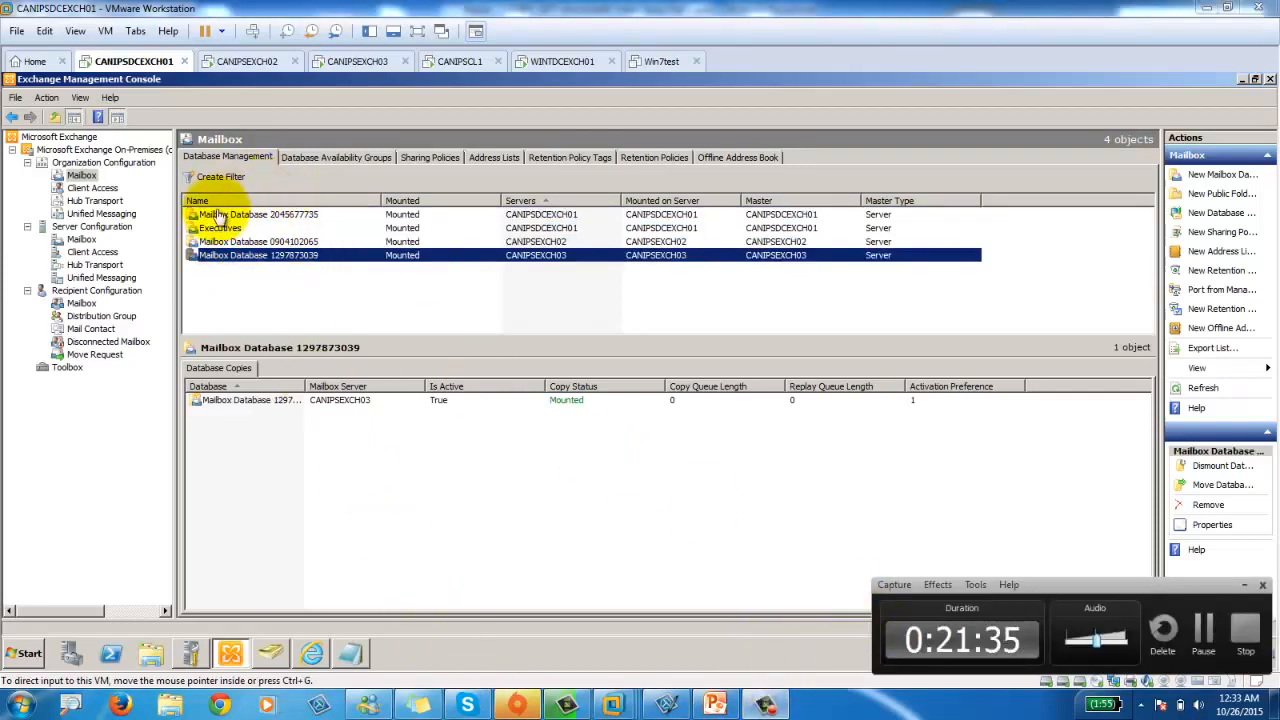